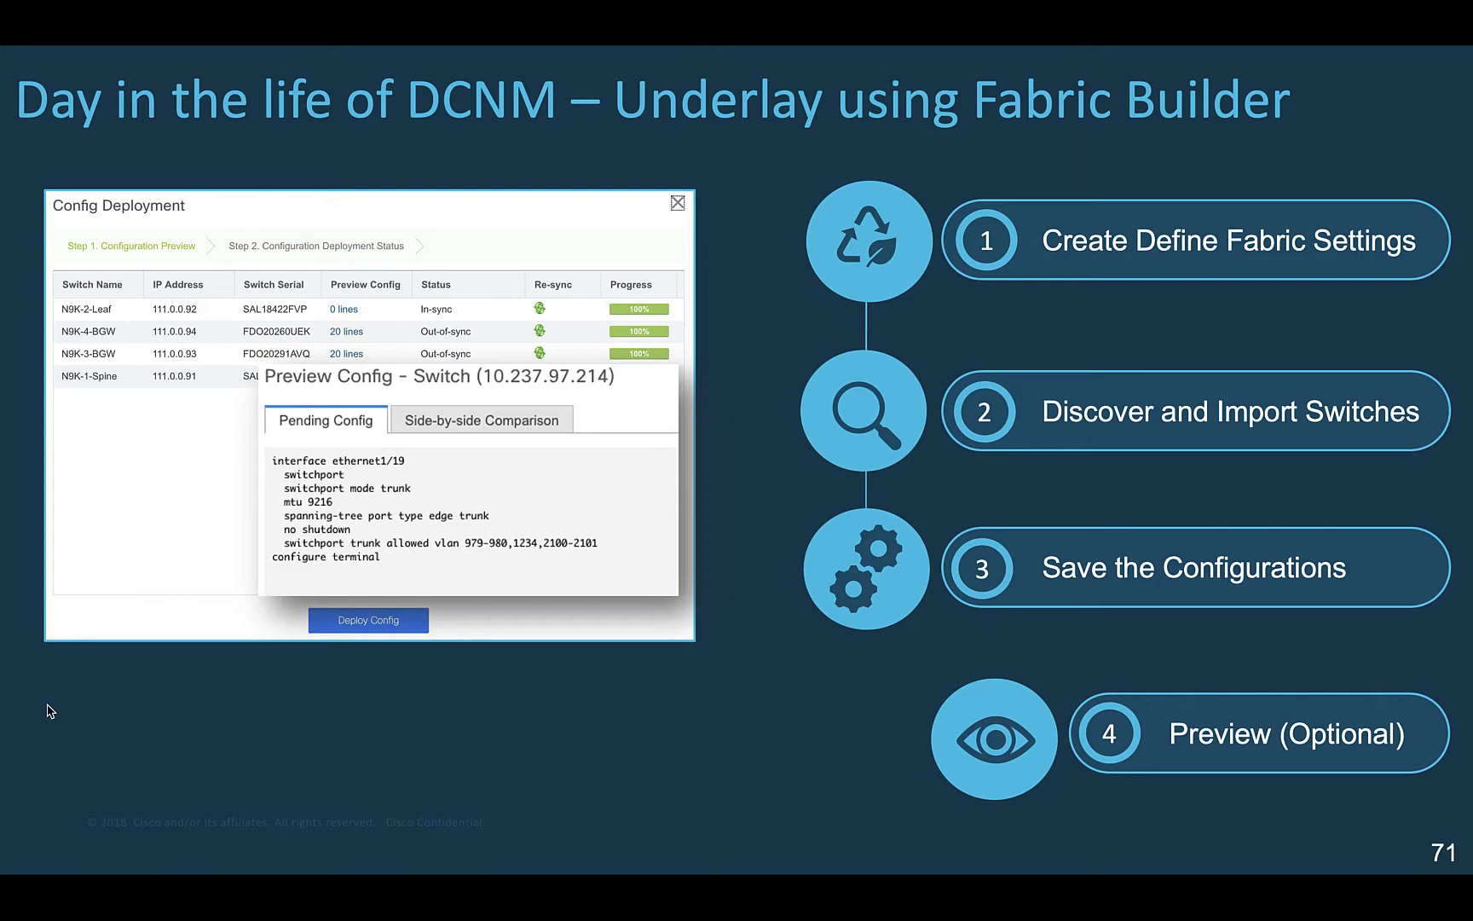
# Step: Play the underlay steps slide's build through the deploy step and move to slide 72
pyautogui.press('Right')
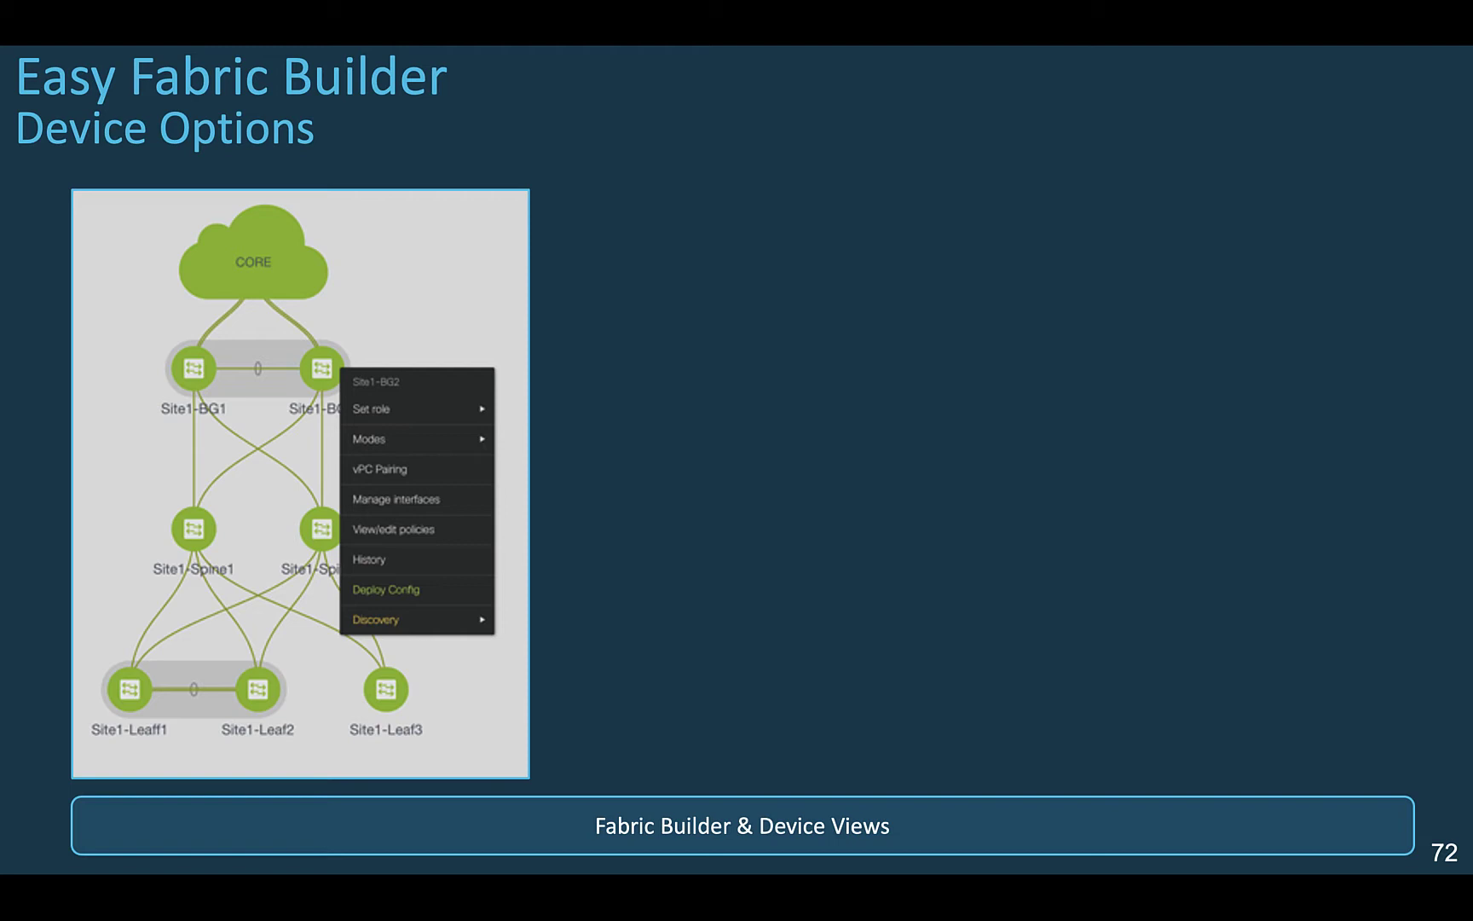
# Step: Show the enlarged device options menu plus the vPC pairing, interfaces, policies, history and preview callouts
pyautogui.click(635, 493)
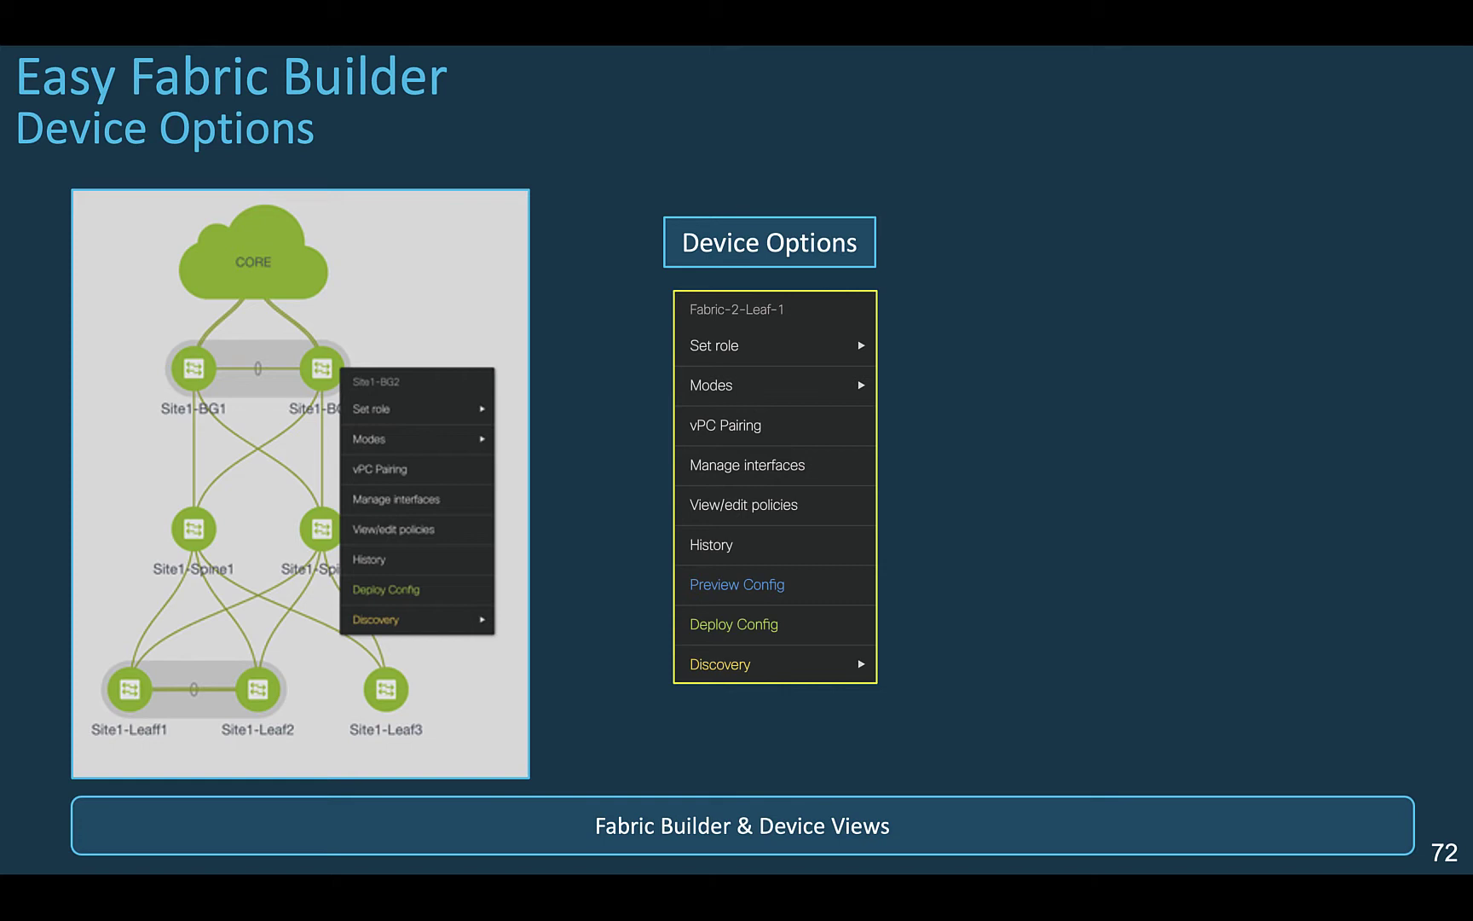
pyautogui.press('Right')
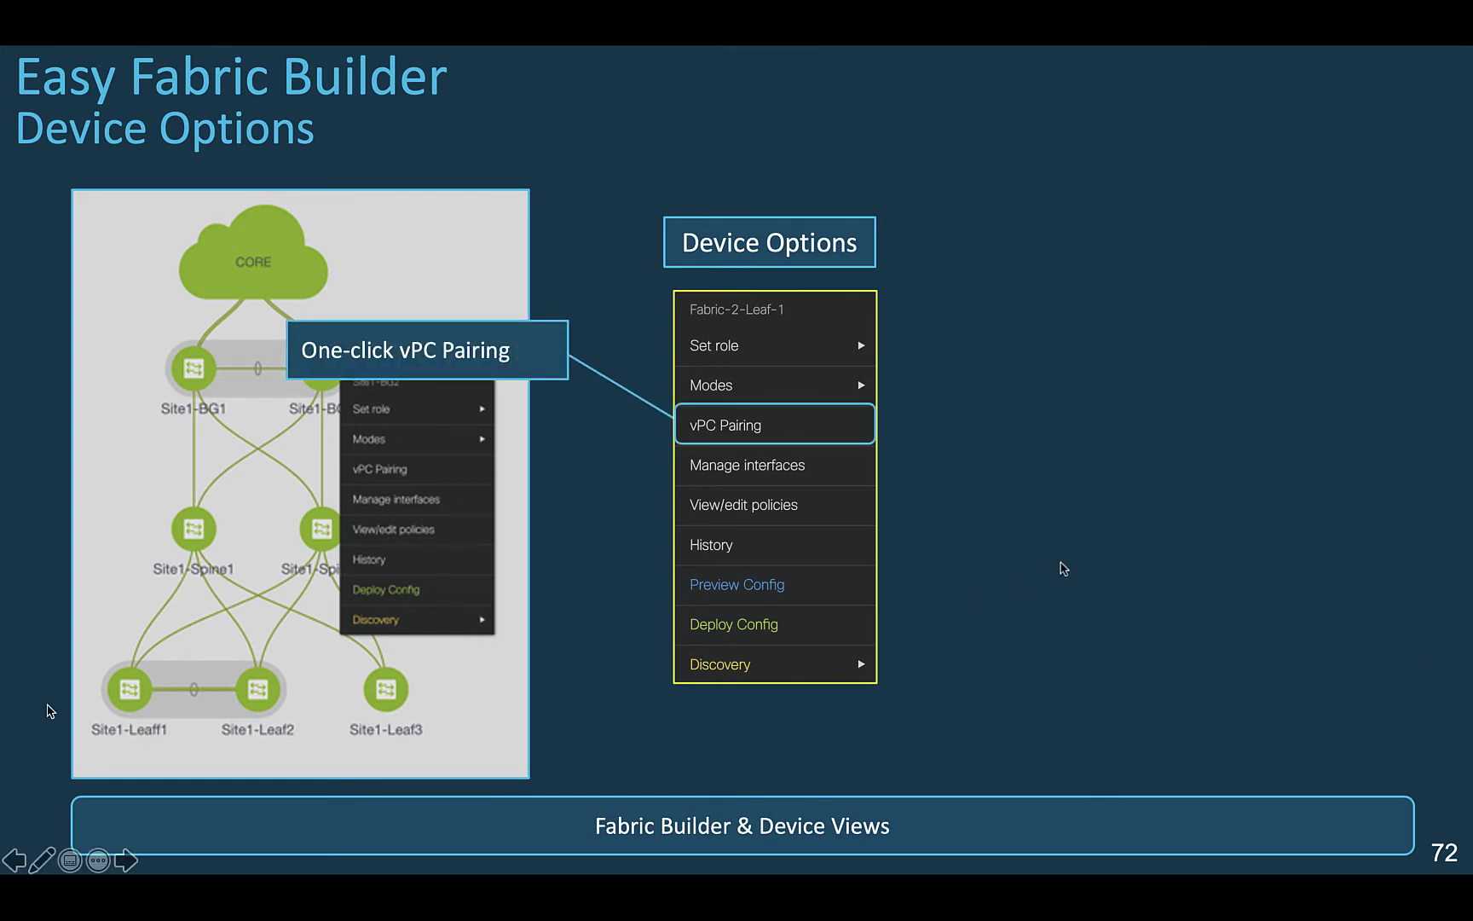
pyautogui.press('Right')
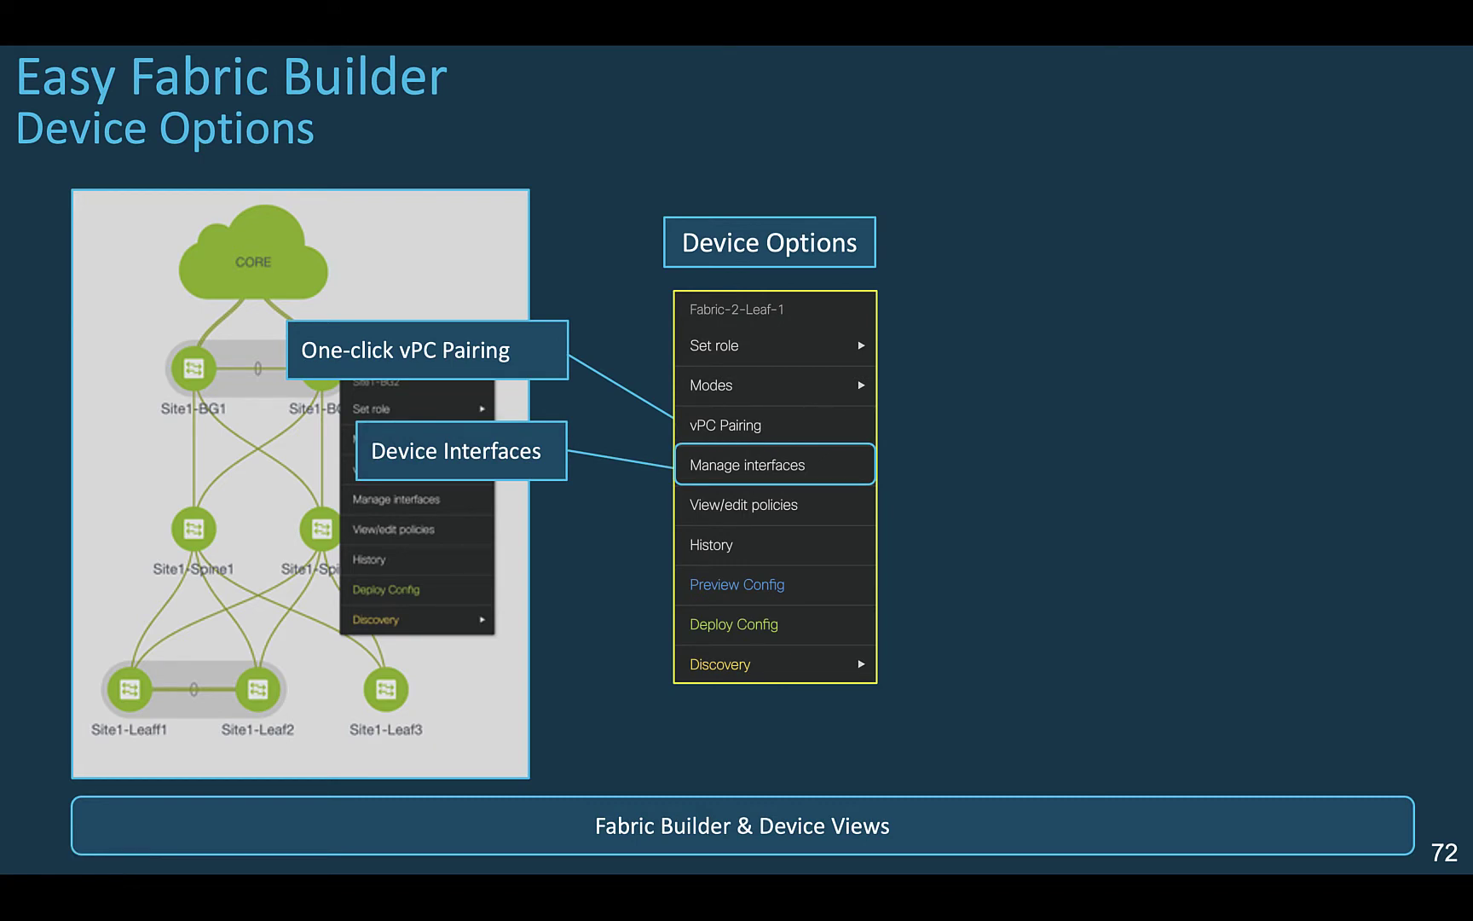
pyautogui.press('Right')
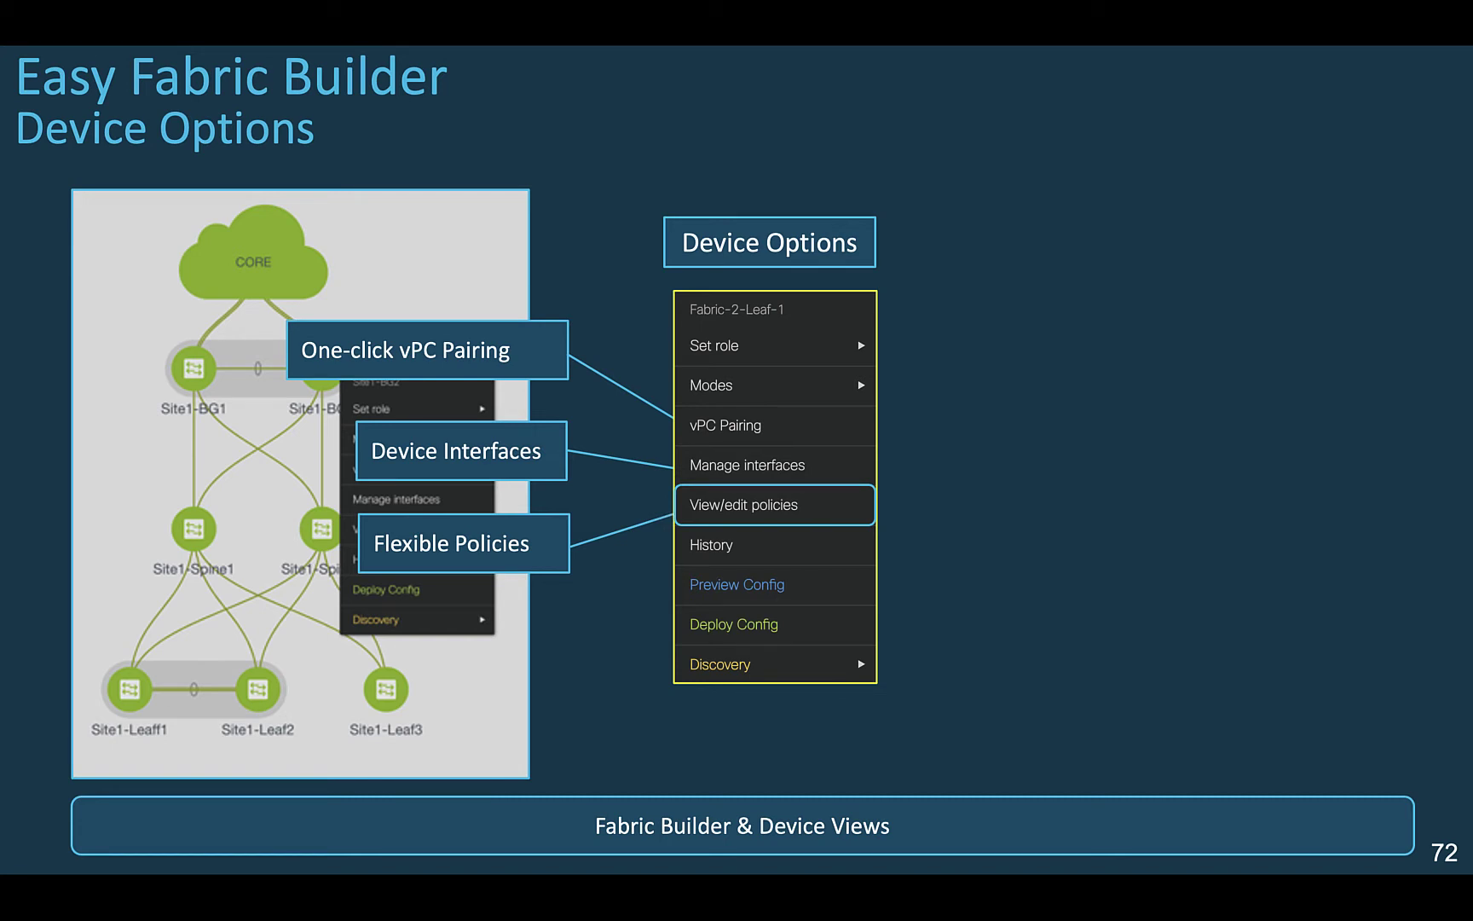
pyautogui.press('Right')
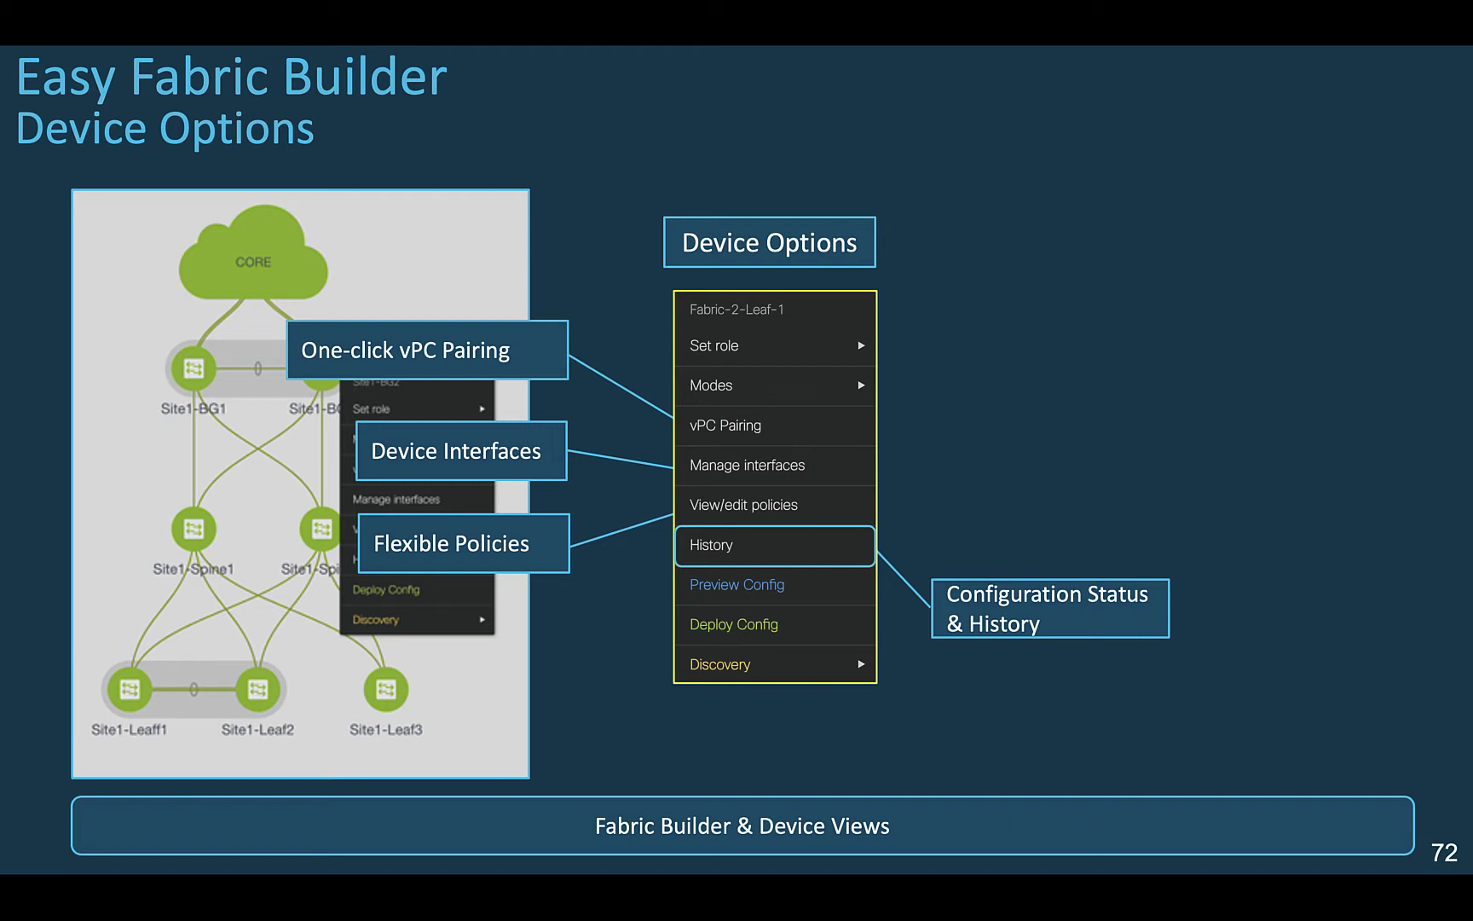
pyautogui.press('Right')
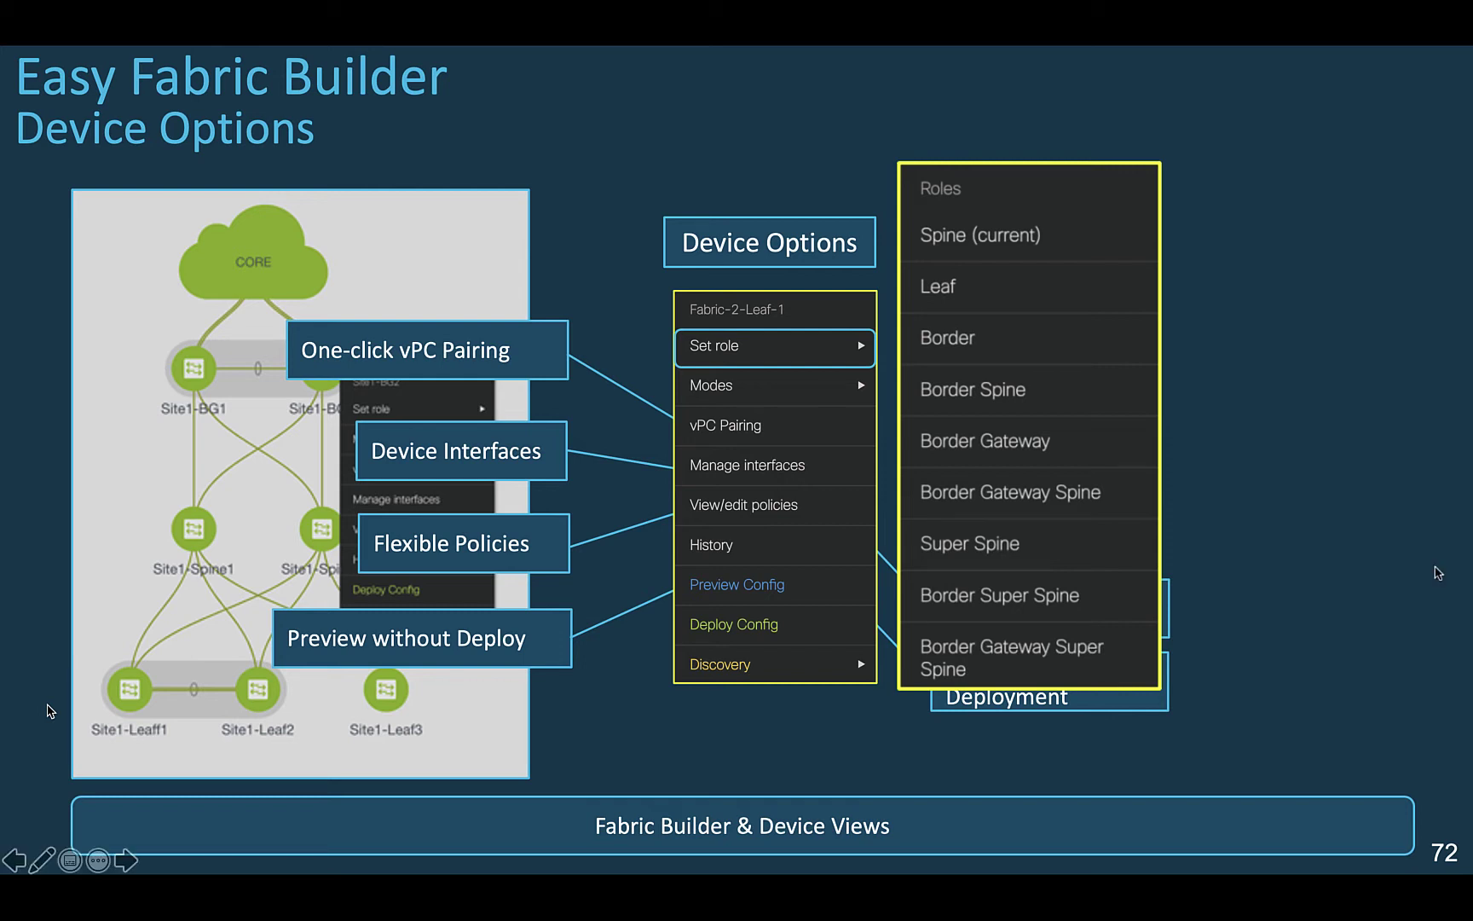
# Step: Reveal slide 72's Device Roles, Device Modes and Discovery option boxes
pyautogui.click(801, 597)
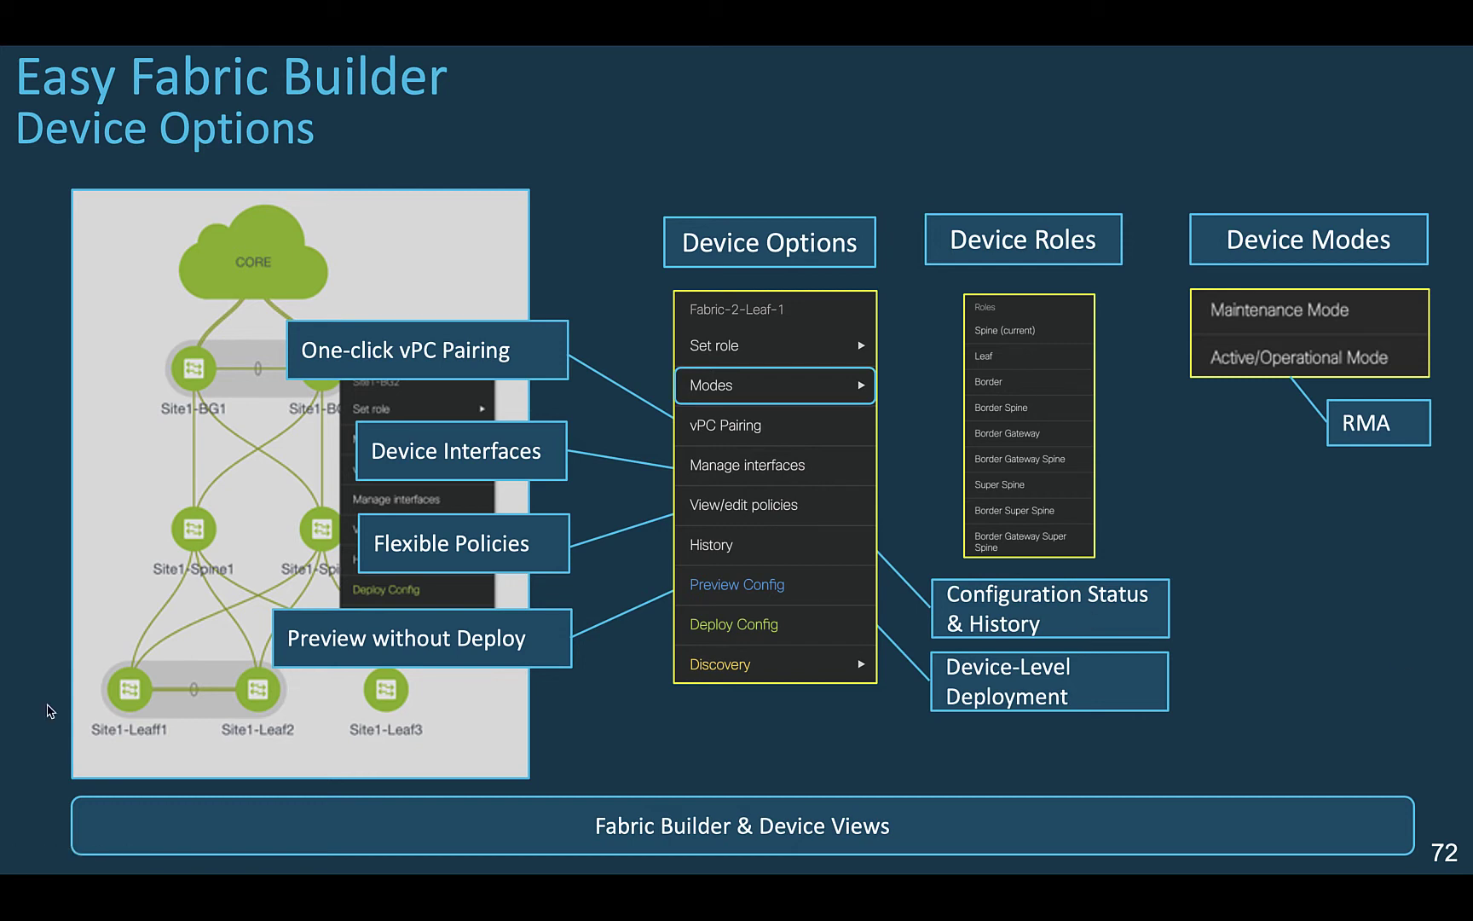
pyautogui.click(984, 669)
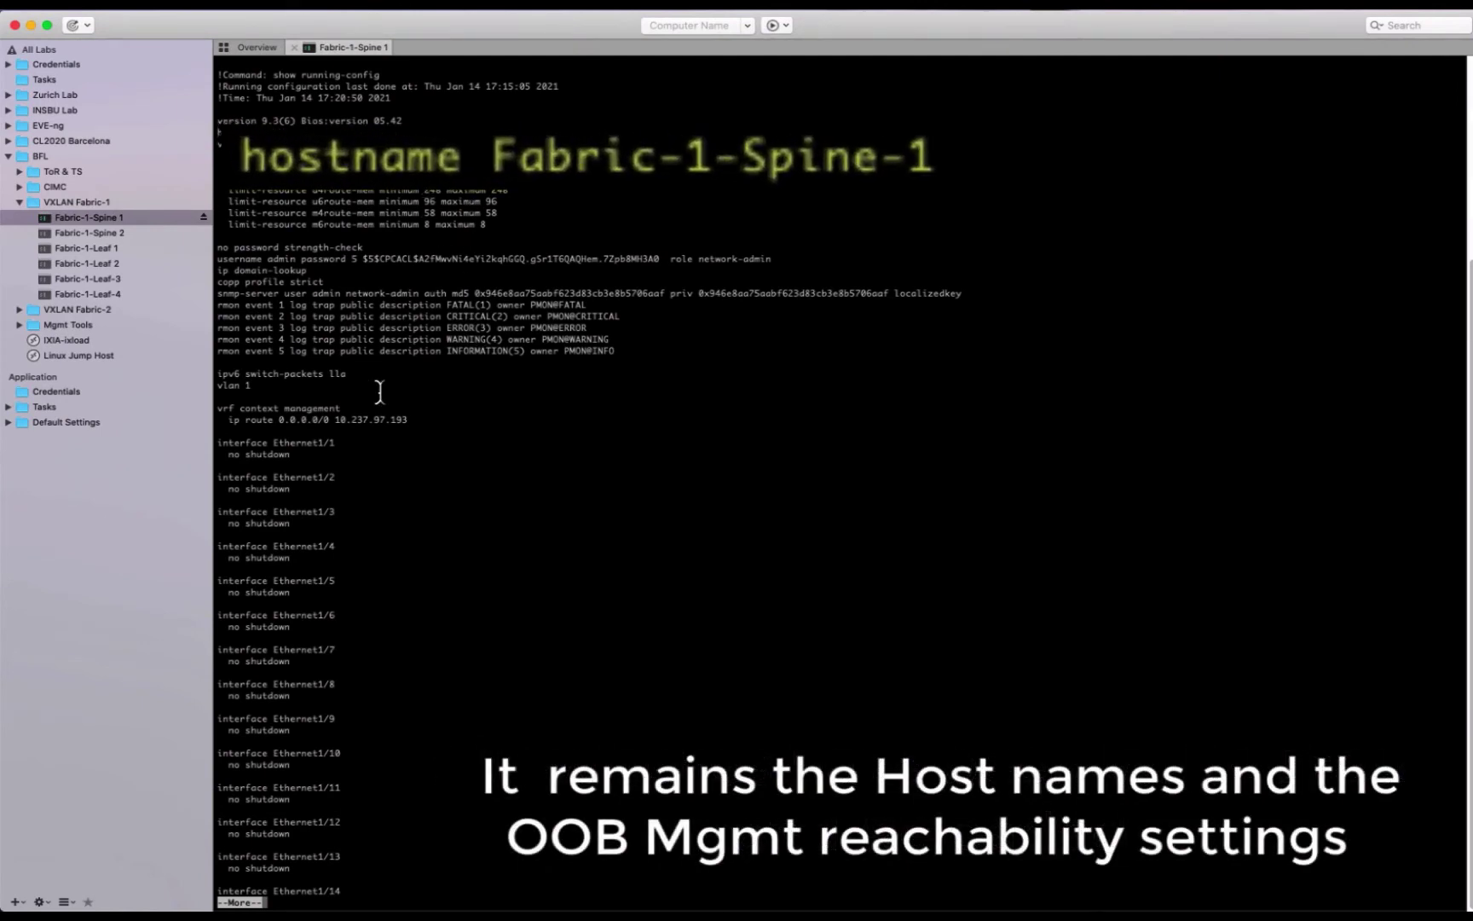
# Step: Page to the end of the spine's running-config and highlight the mgmt0 interface lines
pyautogui.press('space')
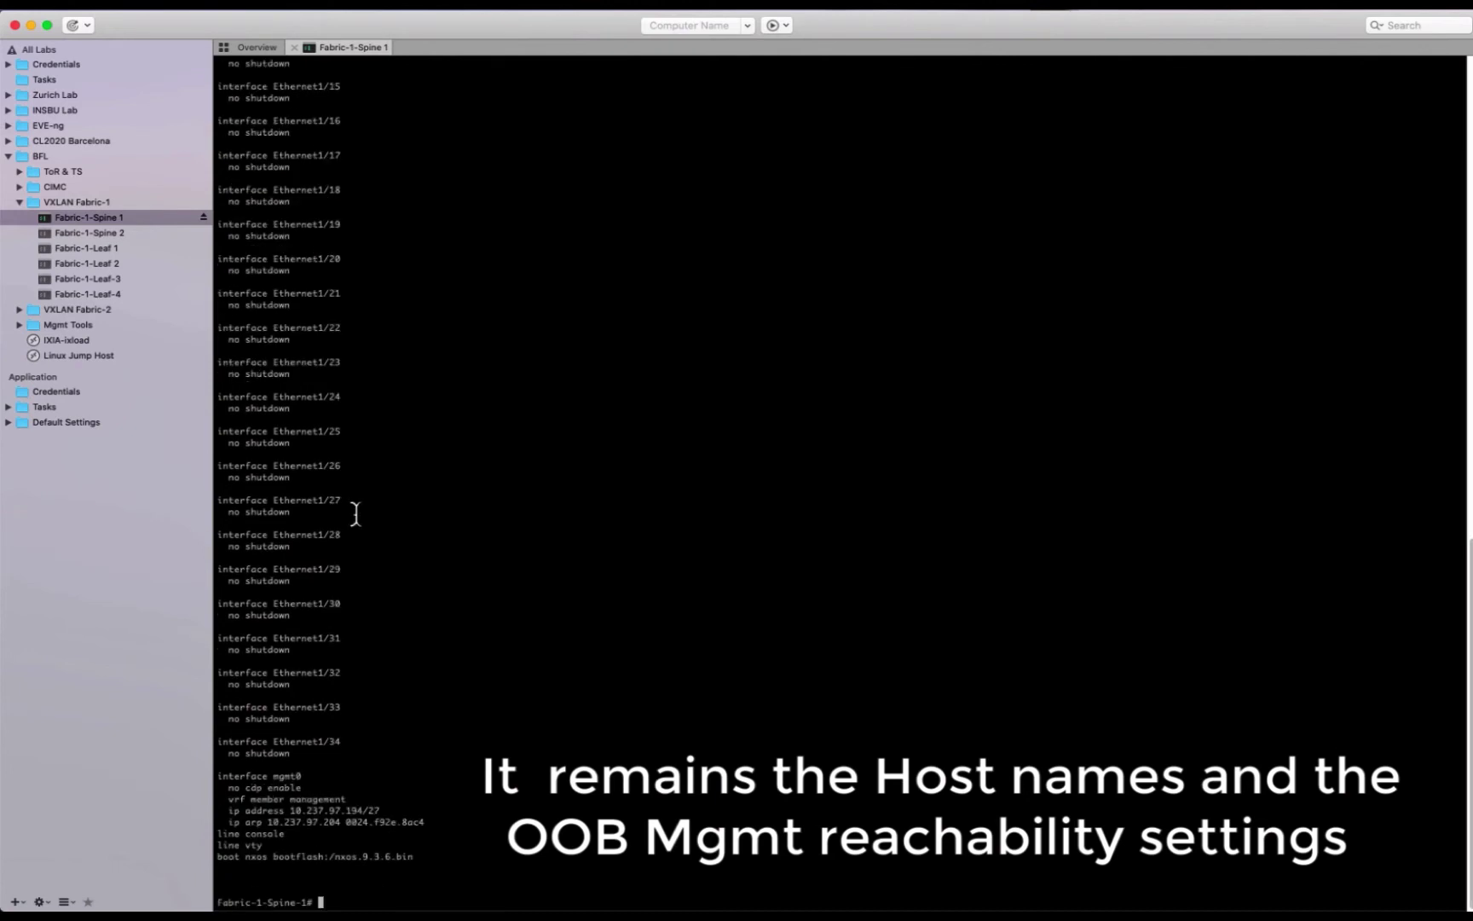
pyautogui.moveTo(424, 820); pyautogui.dragTo(340, 782)
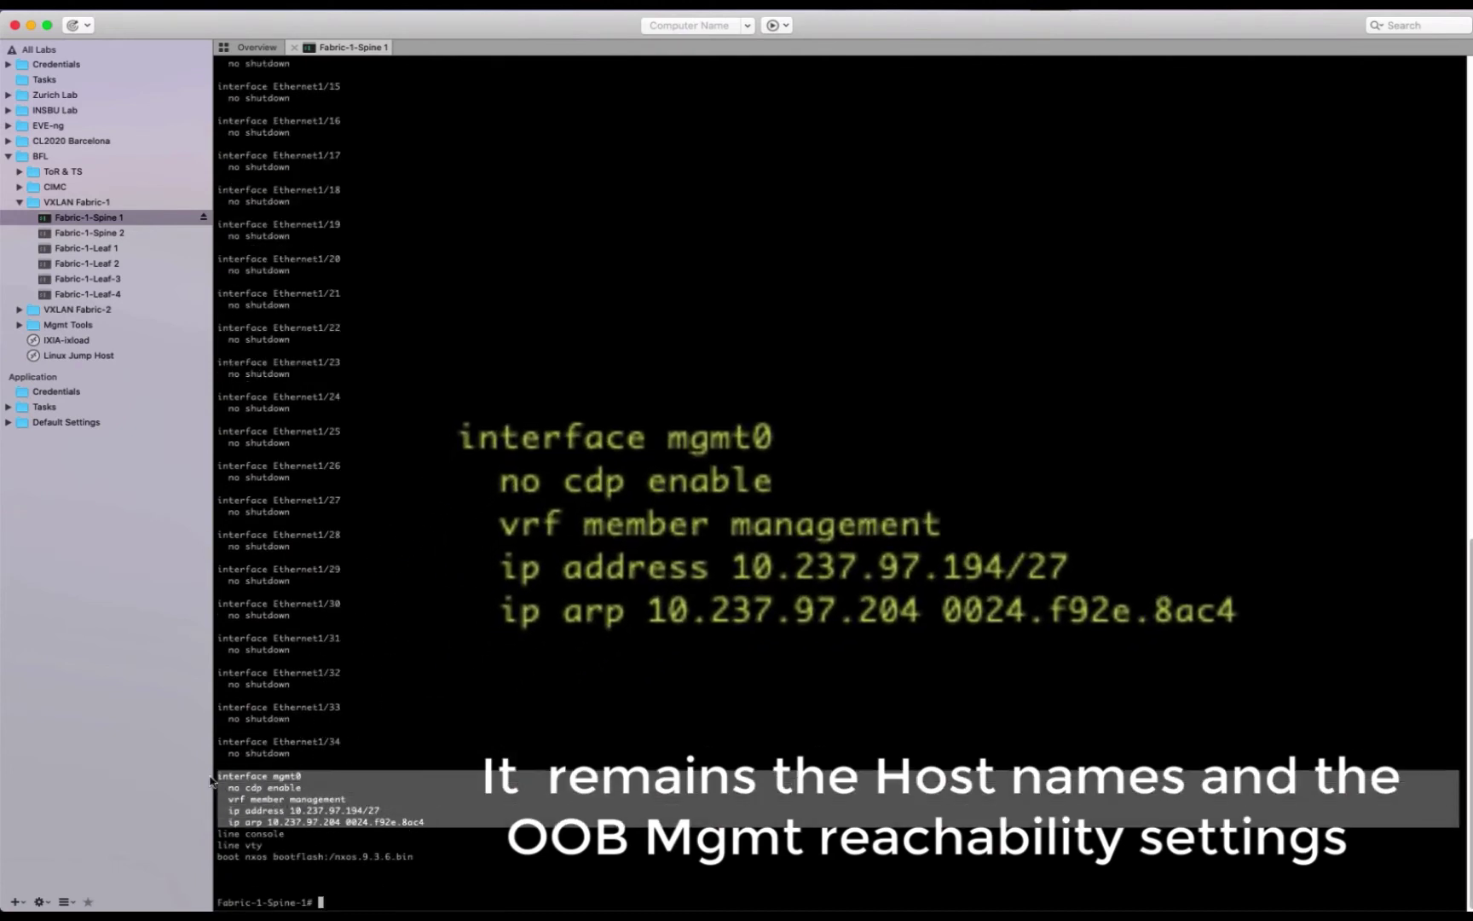
pyautogui.click(340, 782)
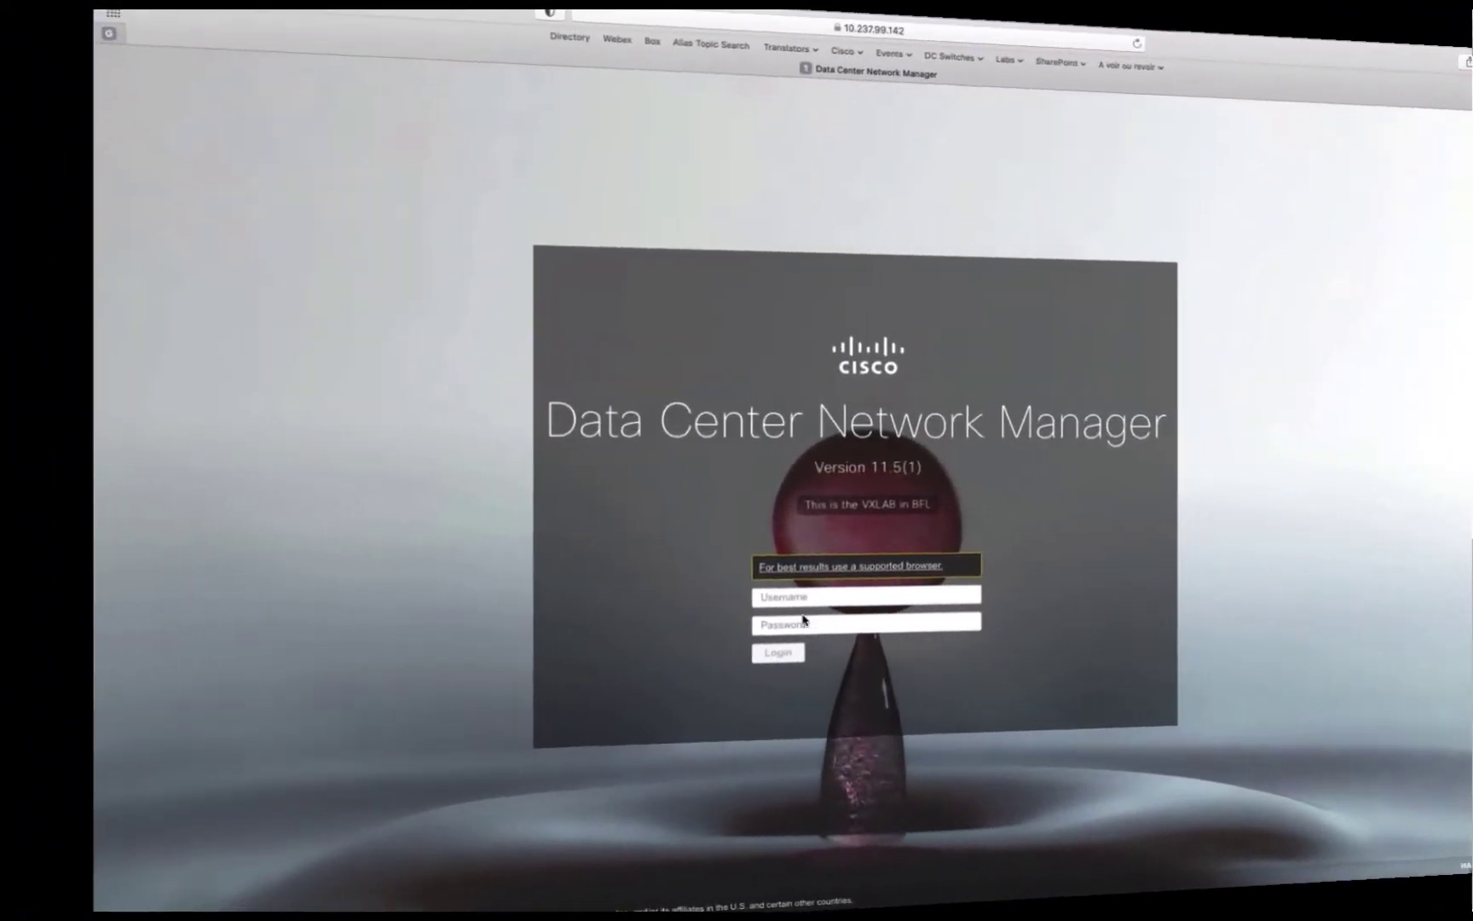
# Step: Log in to DCNM as admin with the account password
pyautogui.click(673, 598)
pyautogui.write('admin')
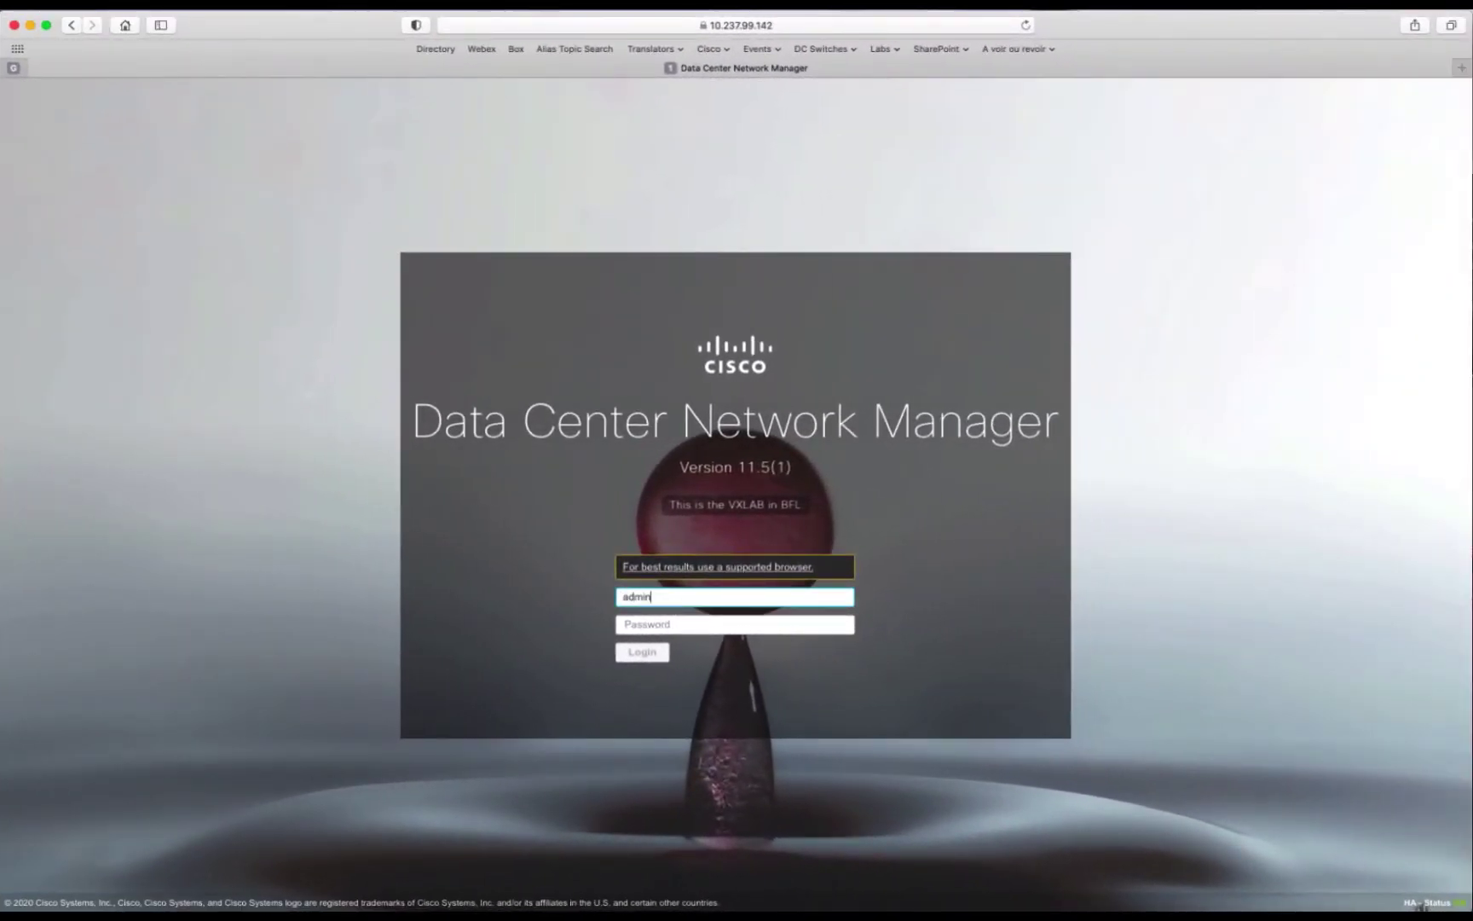
pyautogui.press('Tab')
pyautogui.write('c')
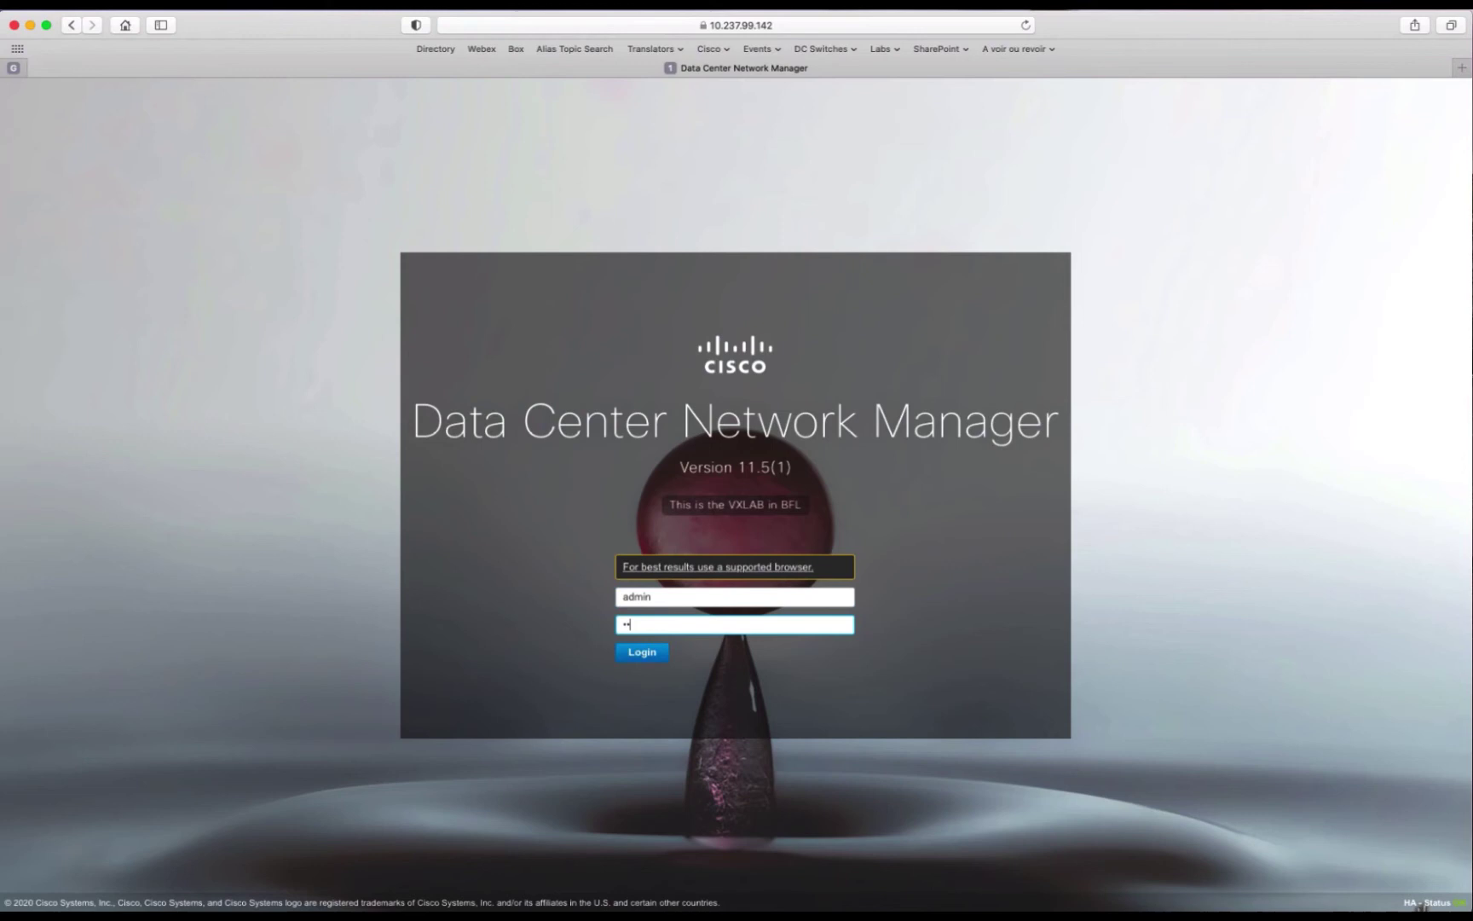
pyautogui.press('Return')
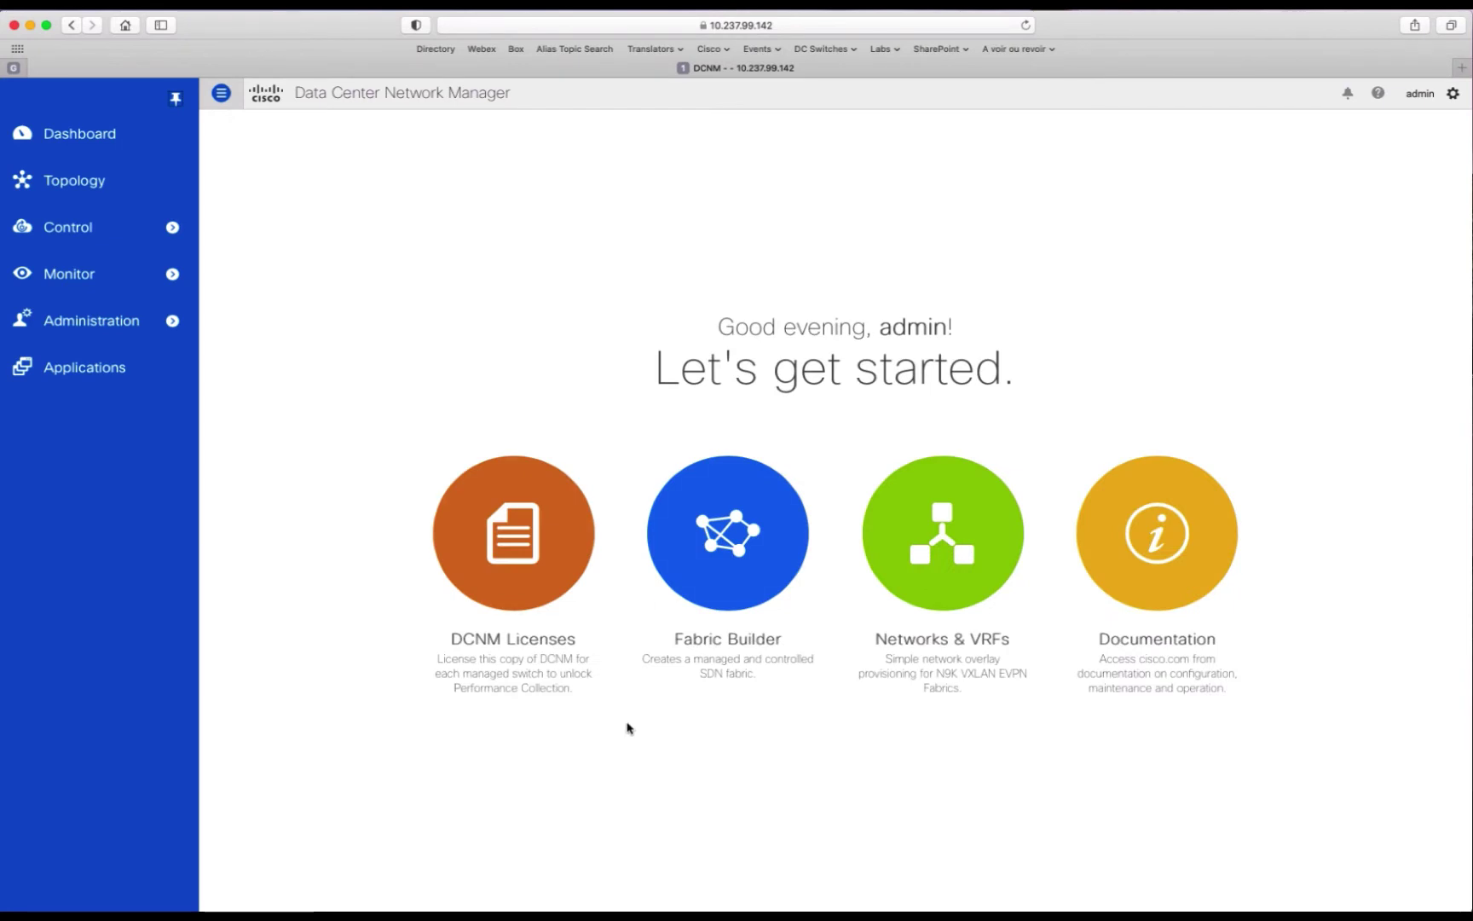
# Step: From Fabric Builder, start a new fabric and list the six available fabric templates
pyautogui.click(740, 574)
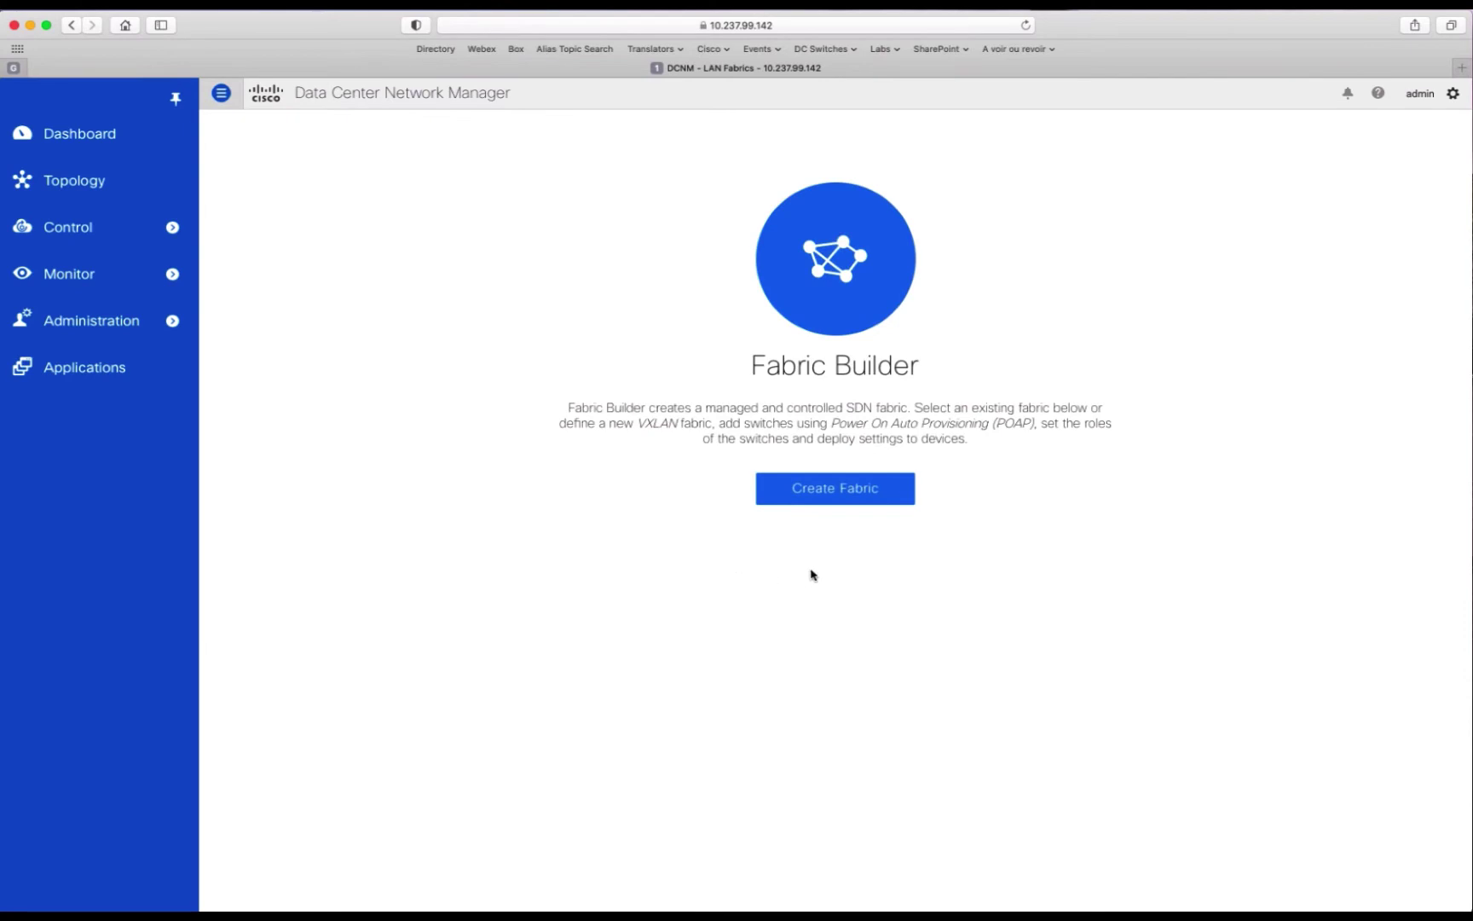
pyautogui.click(837, 498)
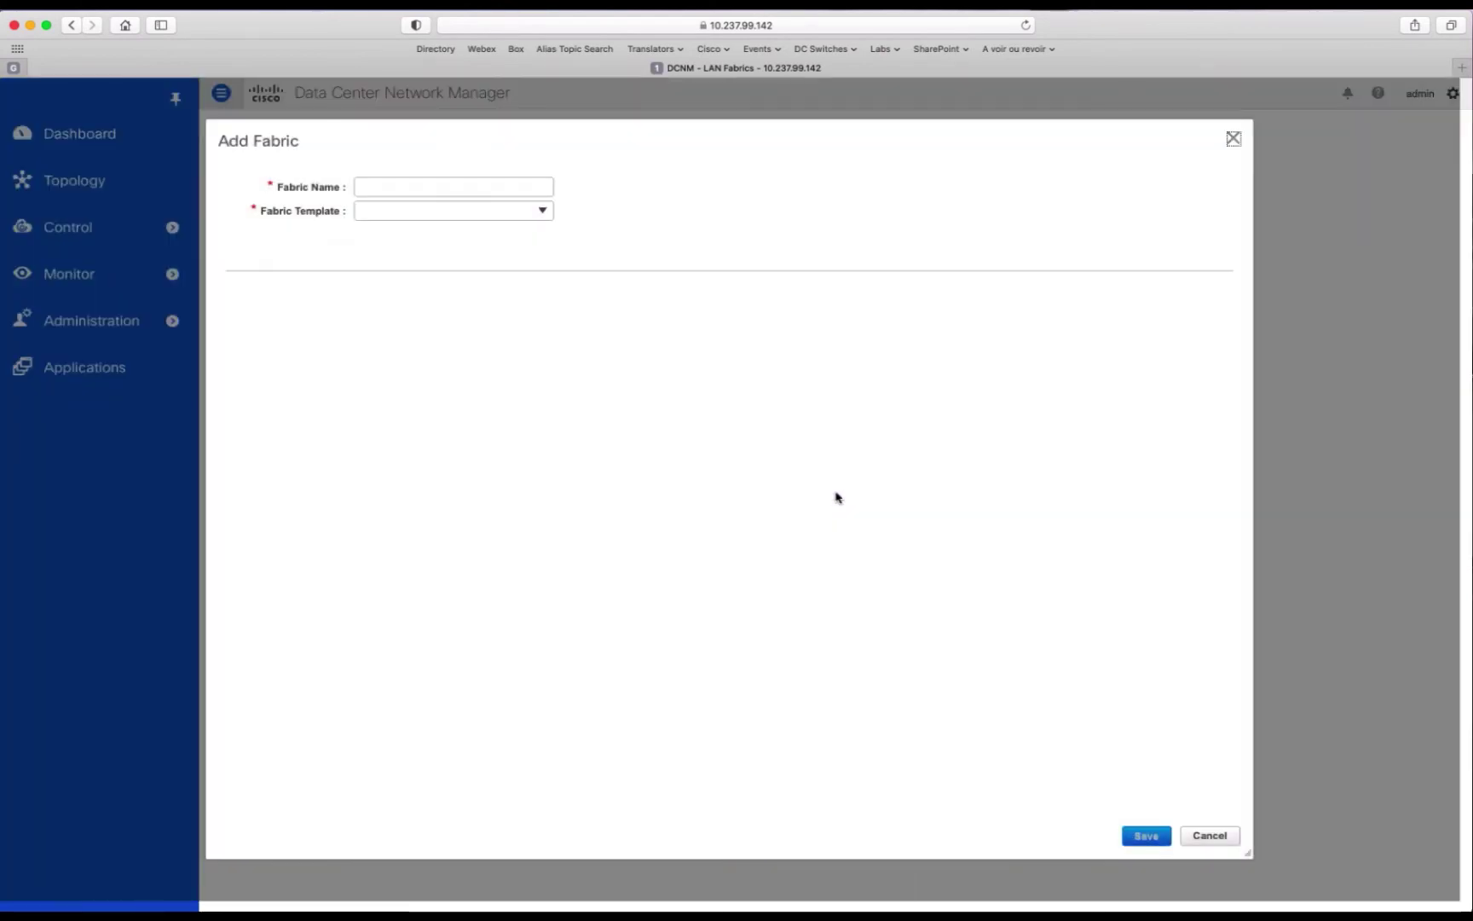
pyautogui.click(542, 212)
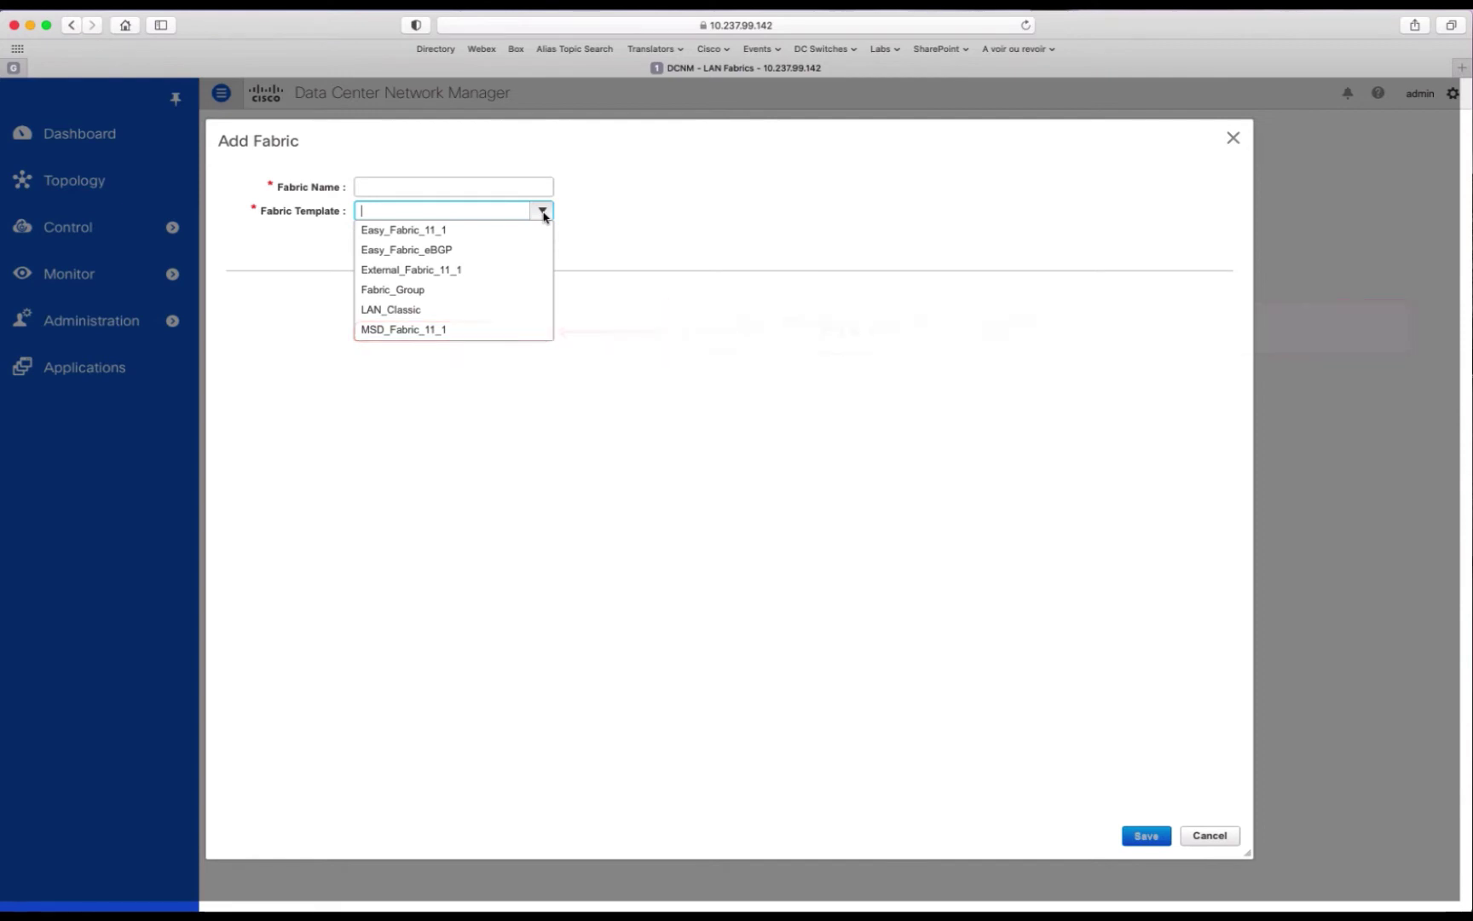
# Step: Choose the Easy_Fabric_11_1 template, name the fabric Fabric-1 and enter BGP ASN 65511
pyautogui.click(415, 232)
pyautogui.click(419, 186)
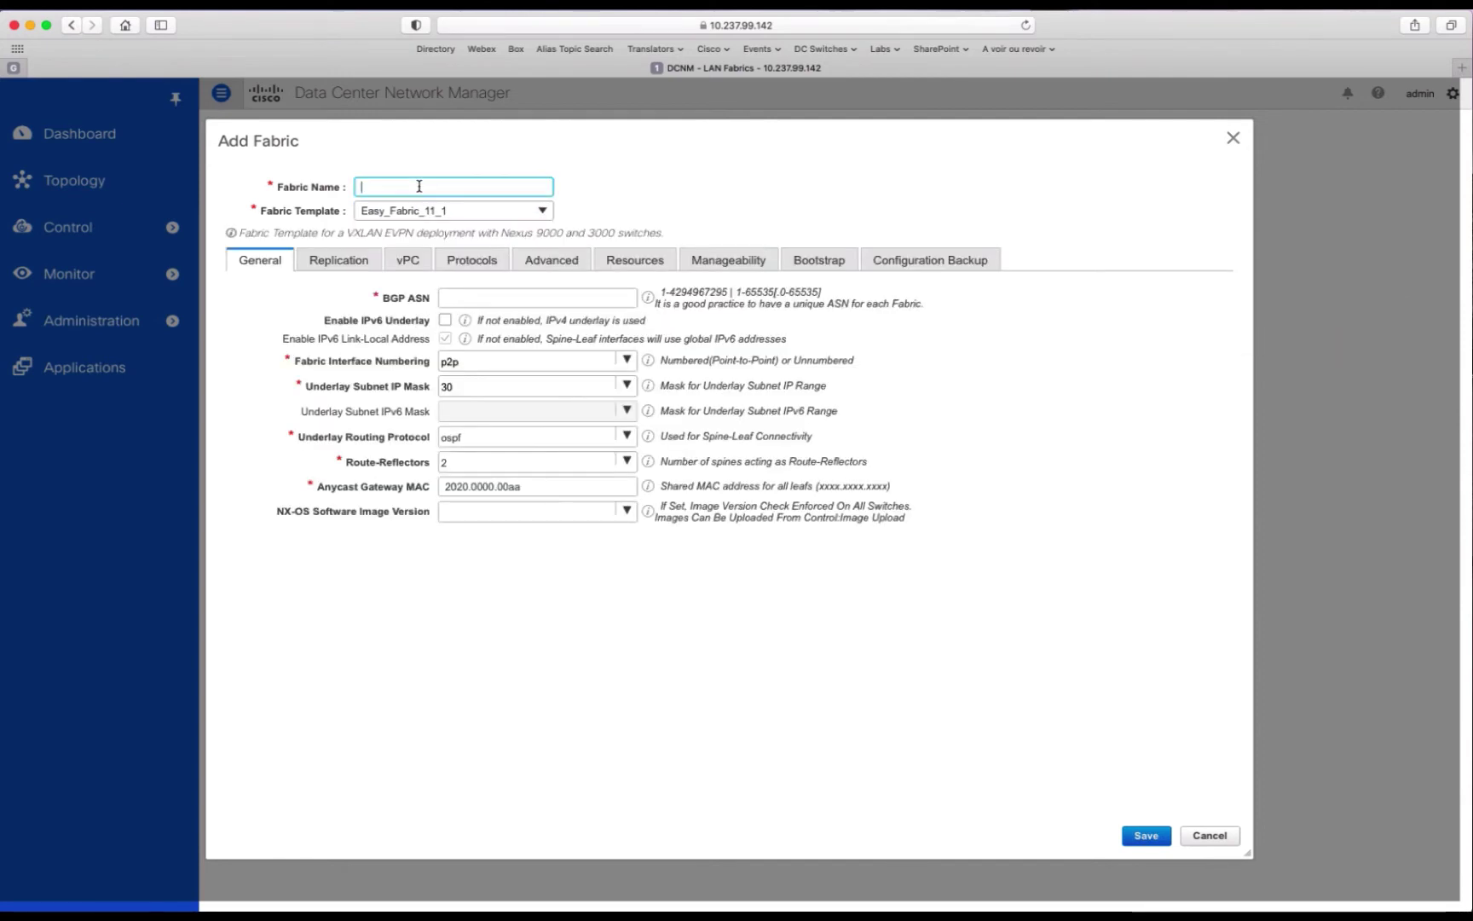
pyautogui.write('Fabric-1')
pyautogui.click(460, 298)
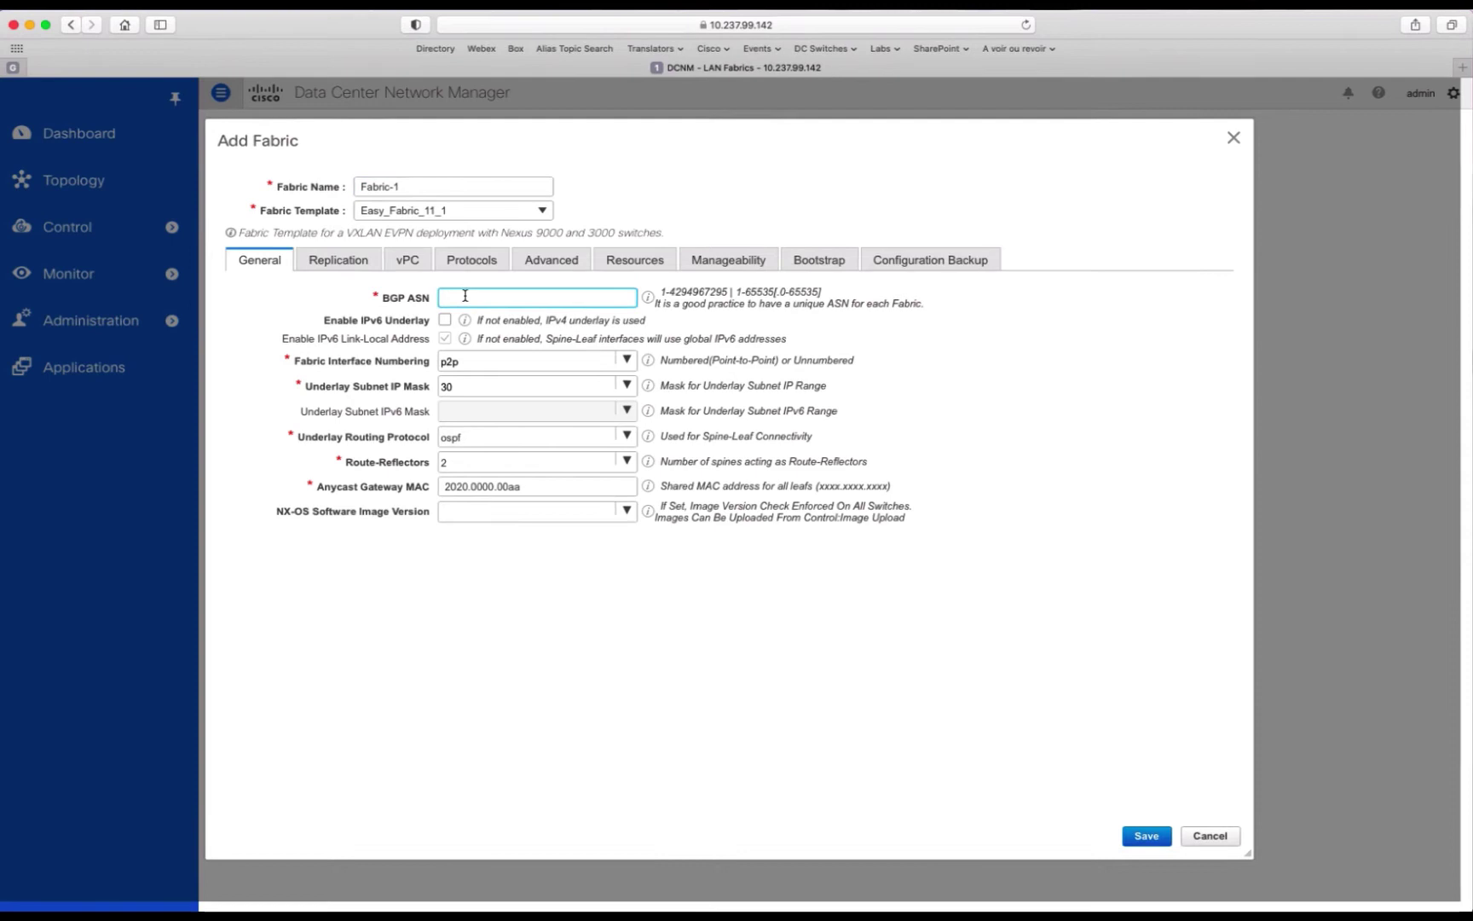
pyautogui.write('65511')
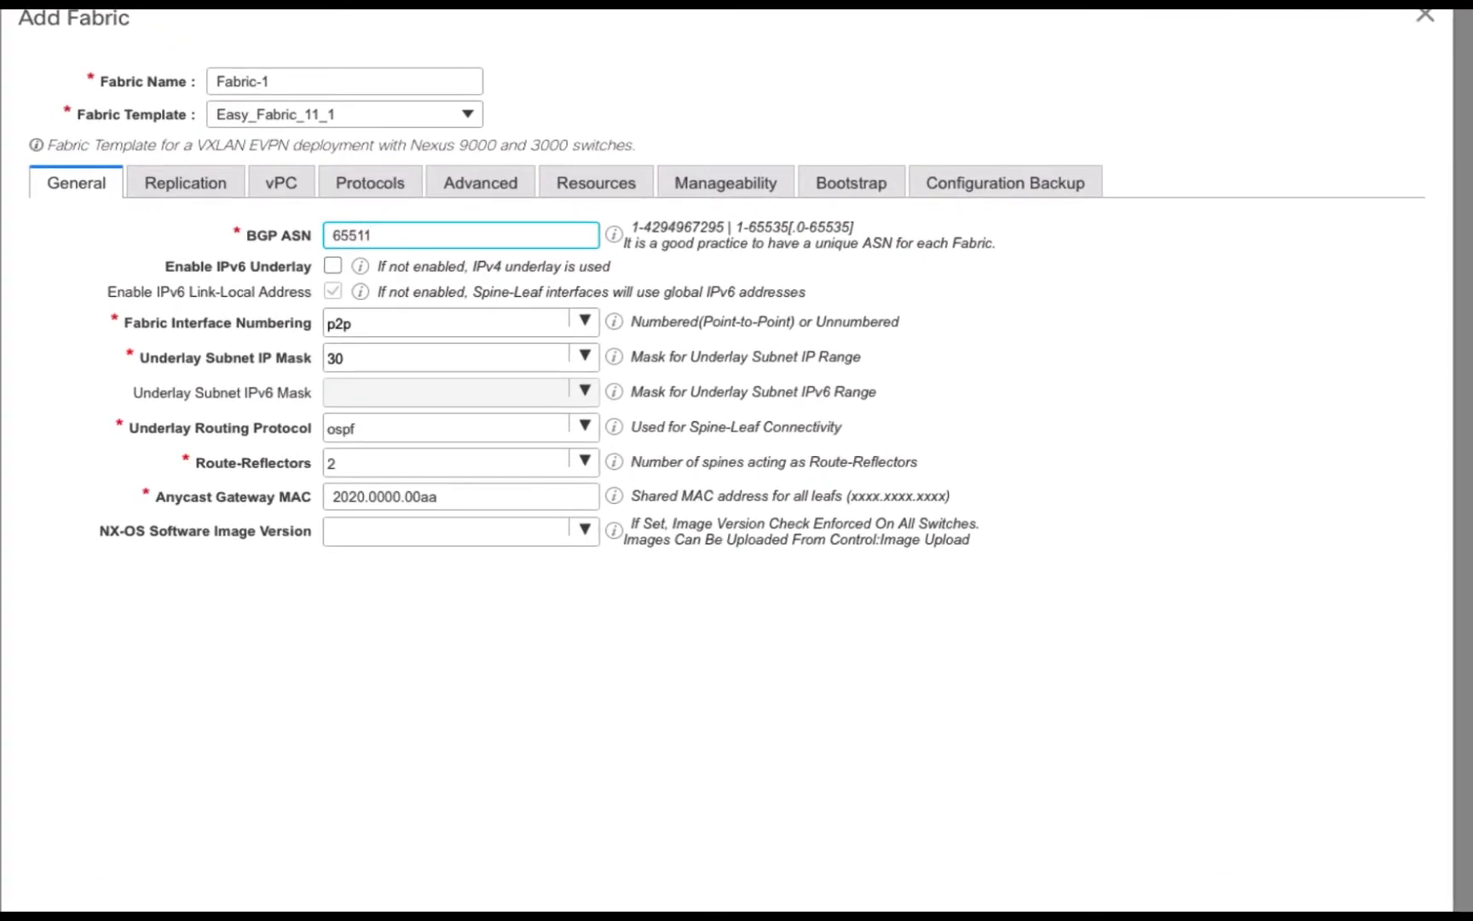
# Step: Review Fabric-1's Replication, vPC, Protocols and Advanced defaults, including Site Id 65511 and 9216 MTU
pyautogui.click(206, 185)
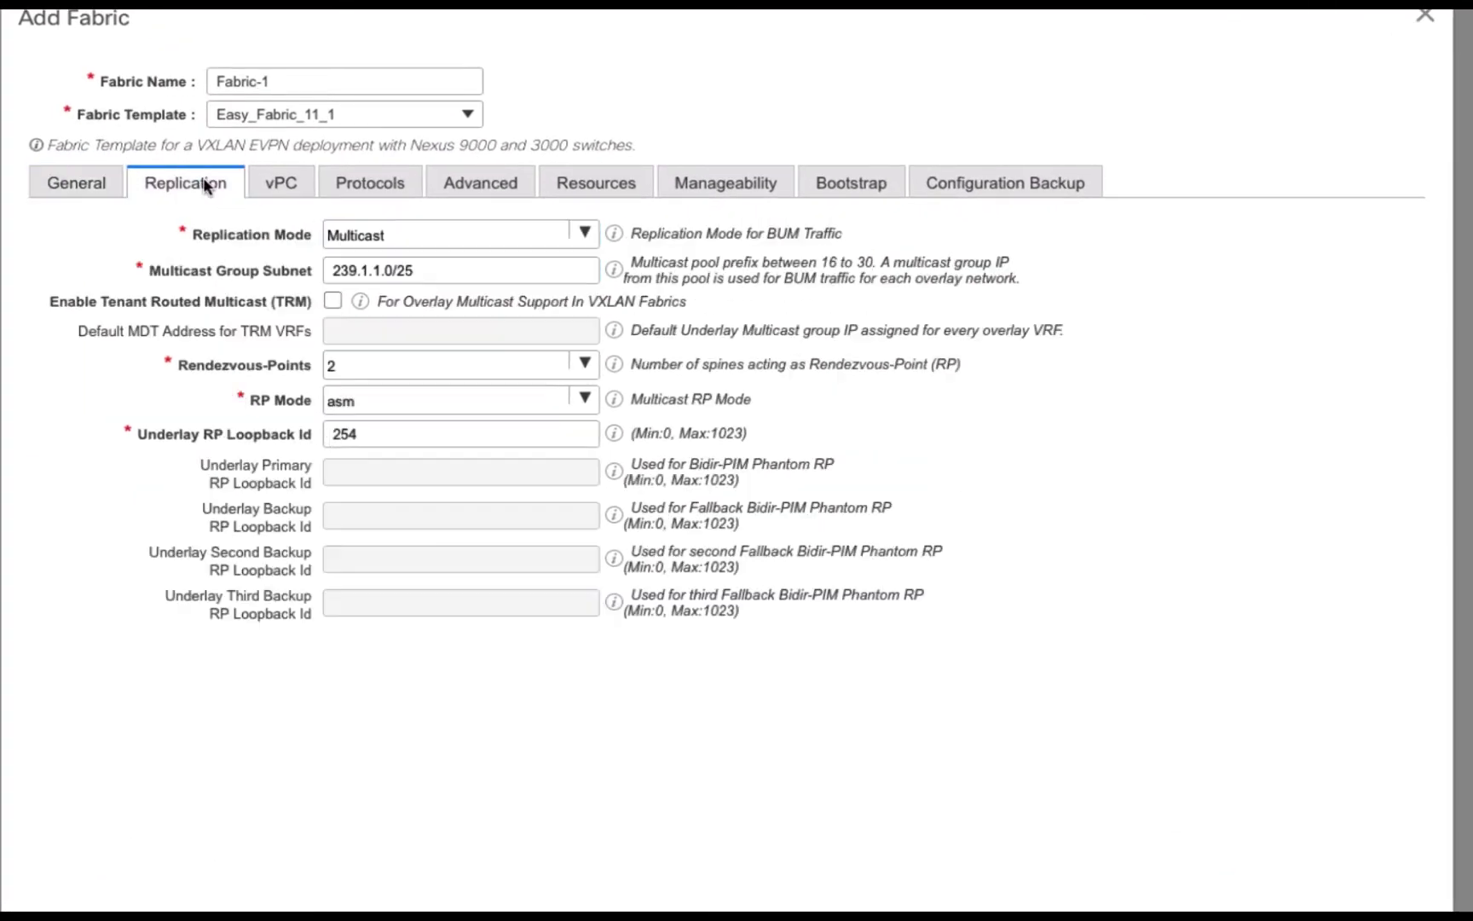
pyautogui.click(287, 191)
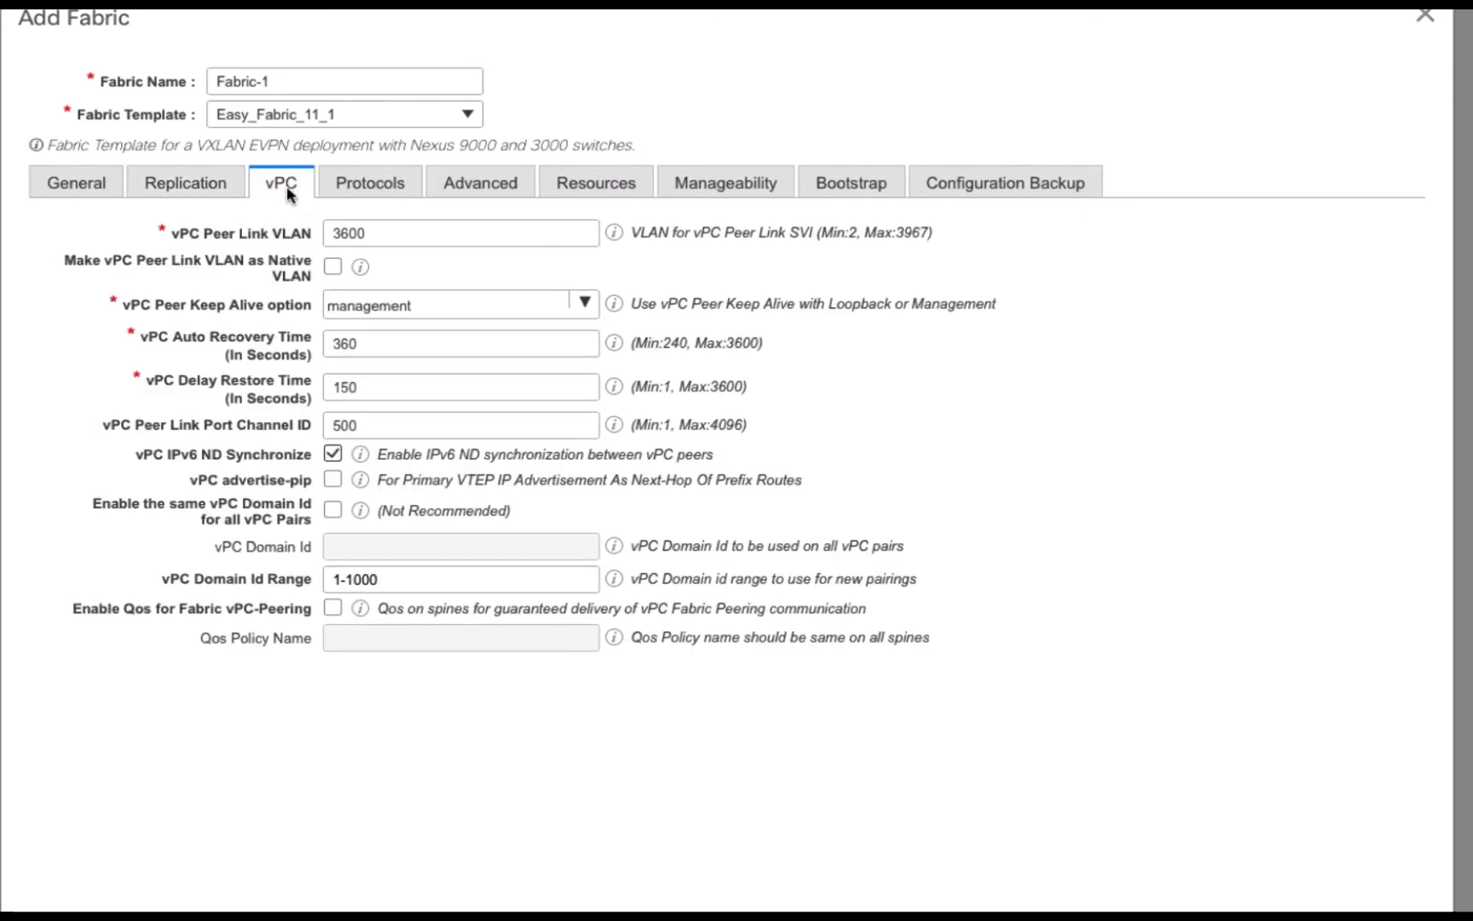
pyautogui.click(377, 176)
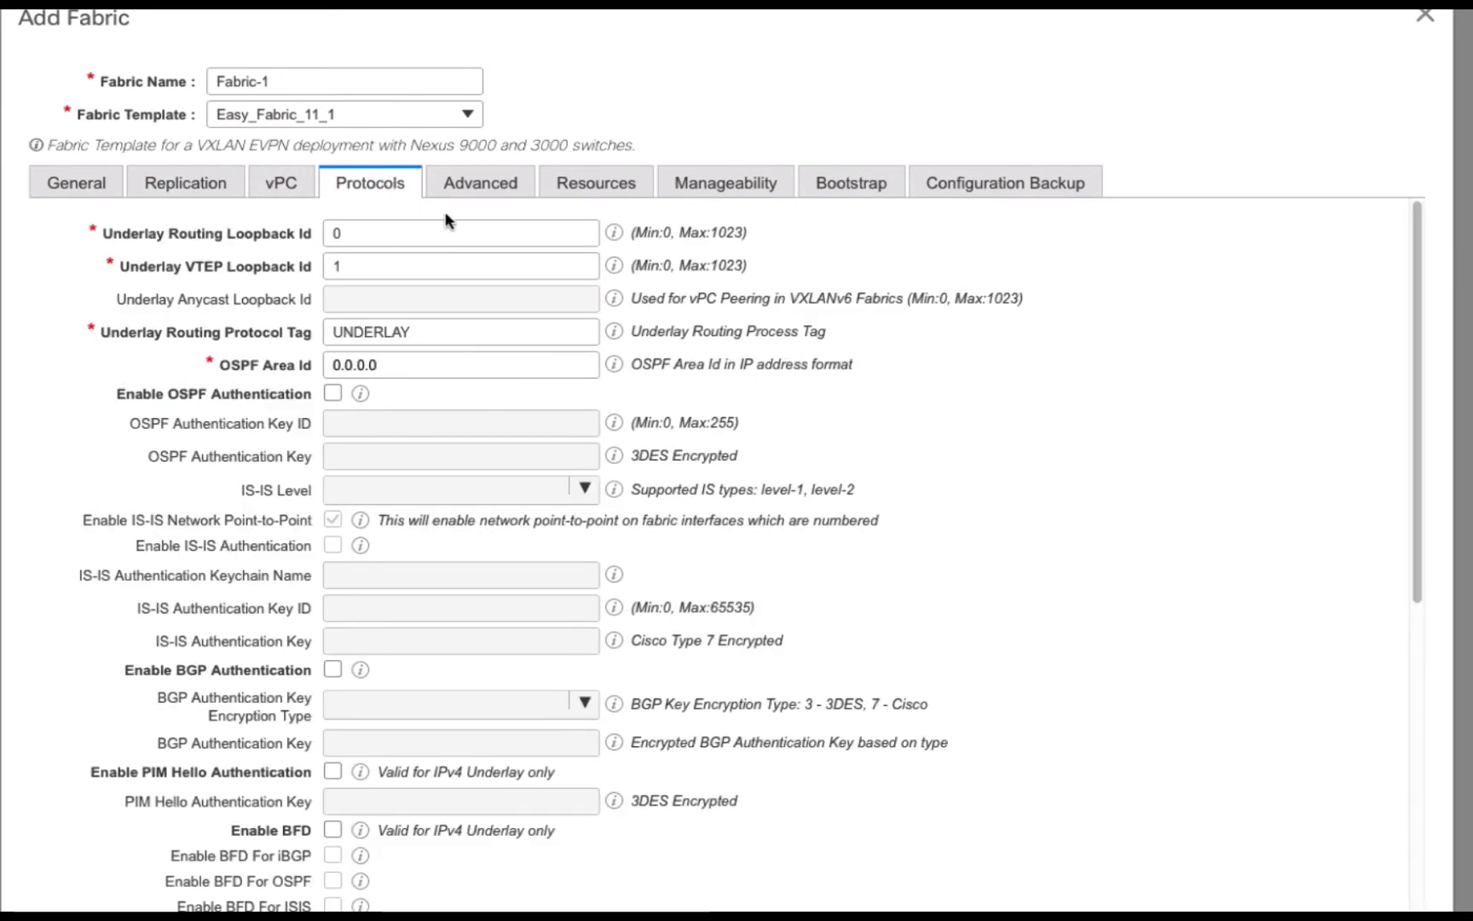
pyautogui.click(480, 189)
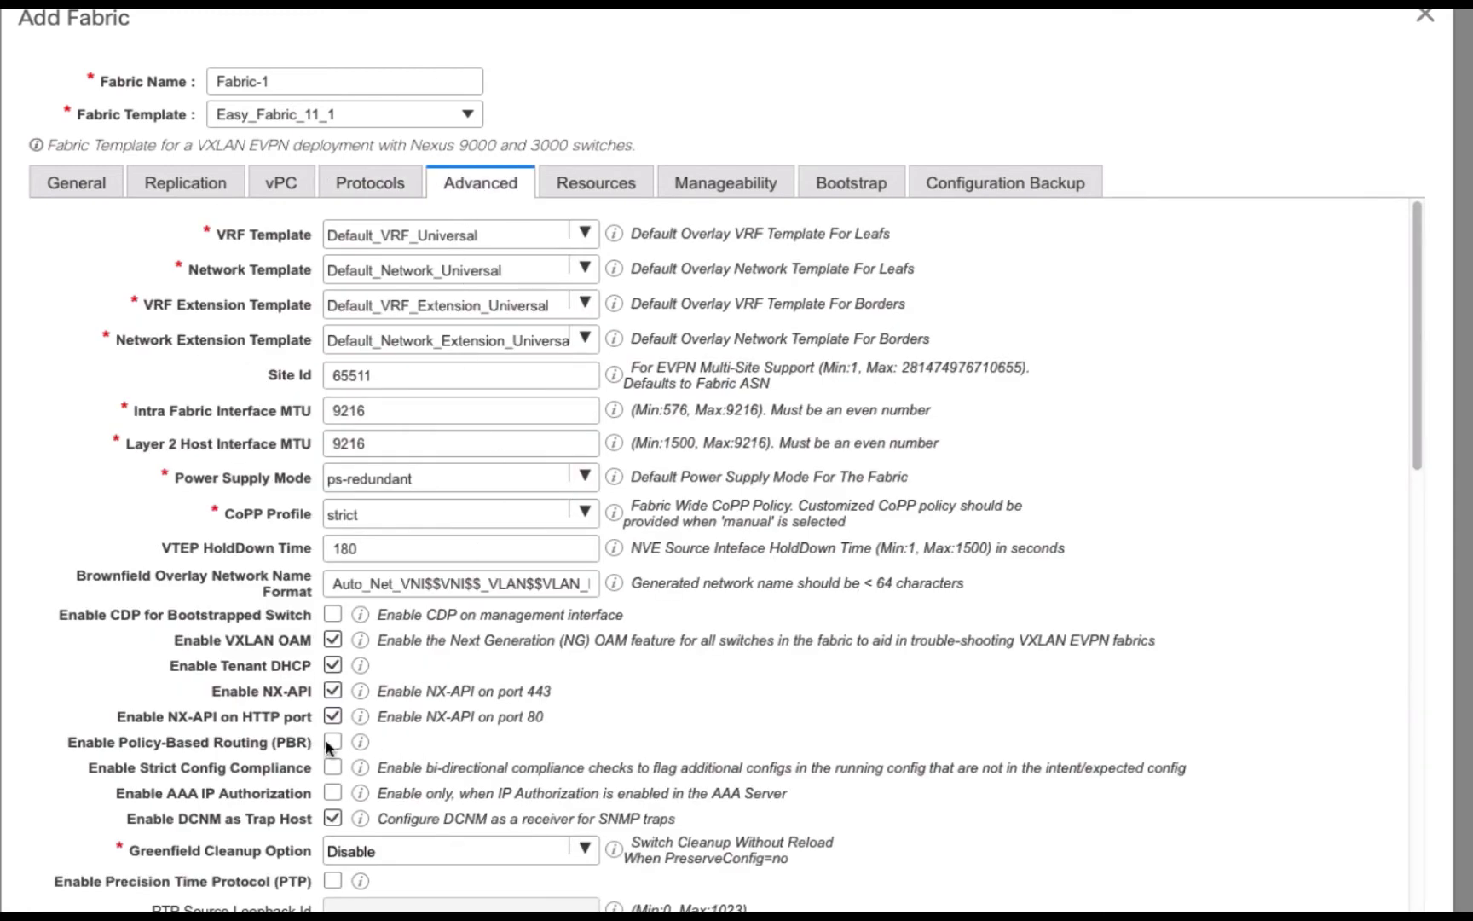
# Step: Set the underlay loopback ranges to 10.12.0.0/22 and 10.13.0.0/22 and the subnet range to 10.14.0.0/16
pyautogui.click(622, 189)
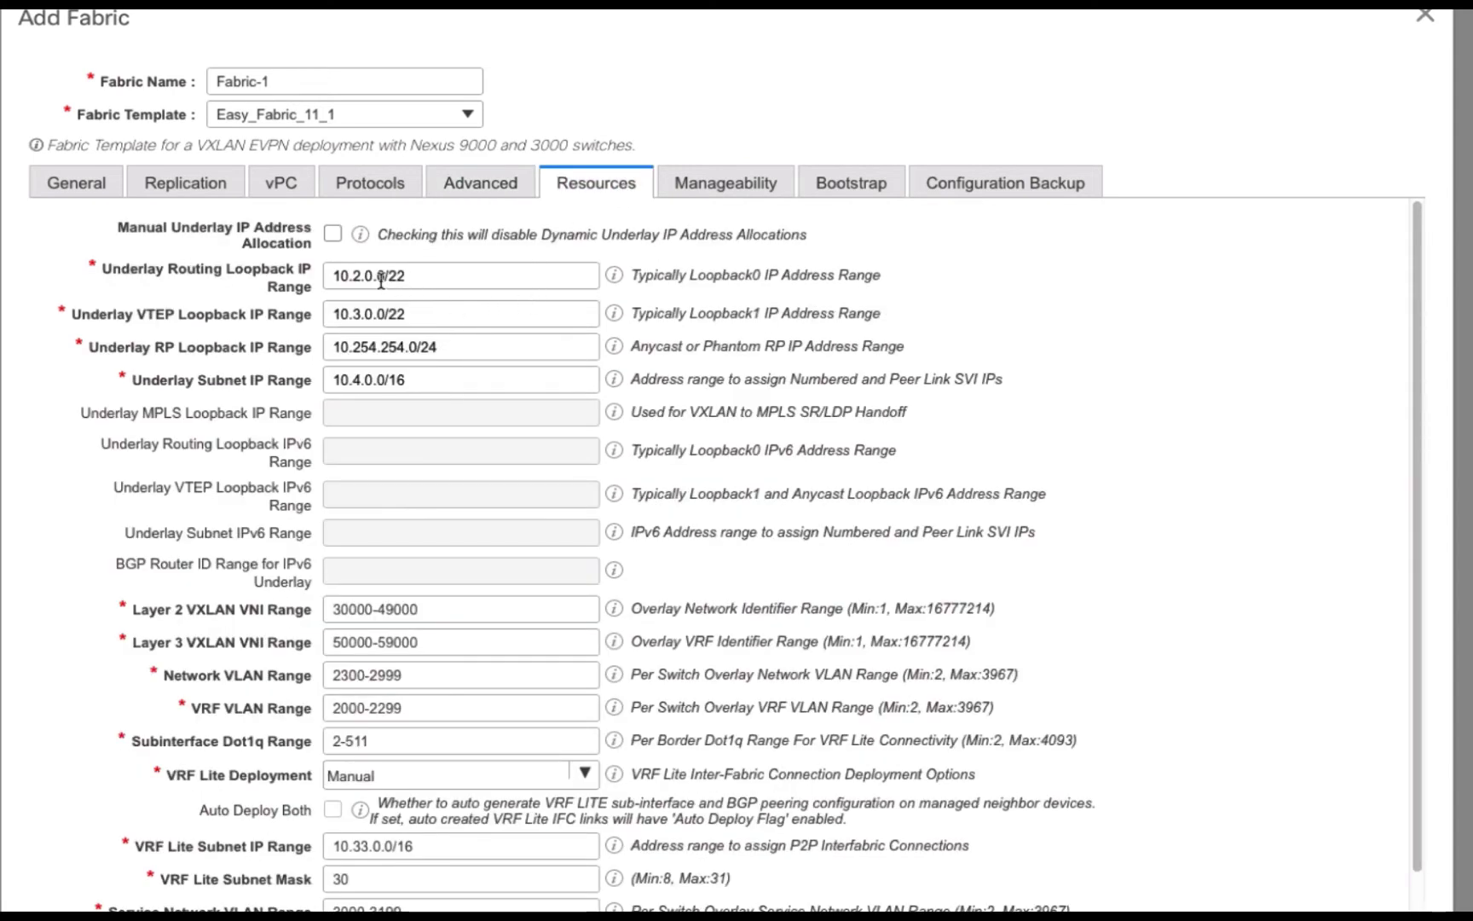
pyautogui.click(353, 279)
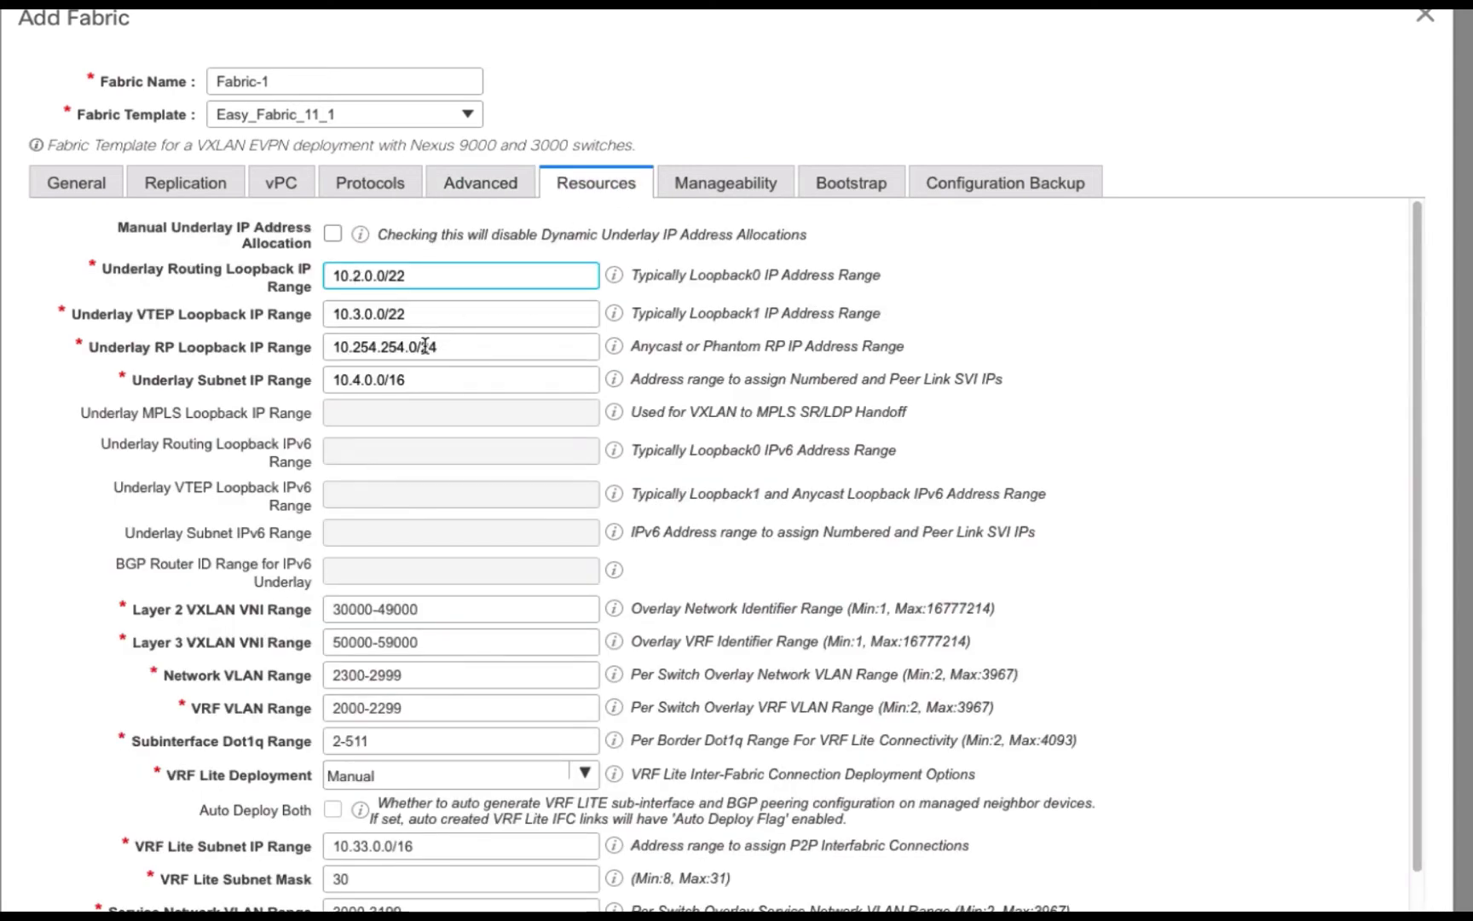
pyautogui.write('1')
pyautogui.click(353, 314)
pyautogui.write('1')
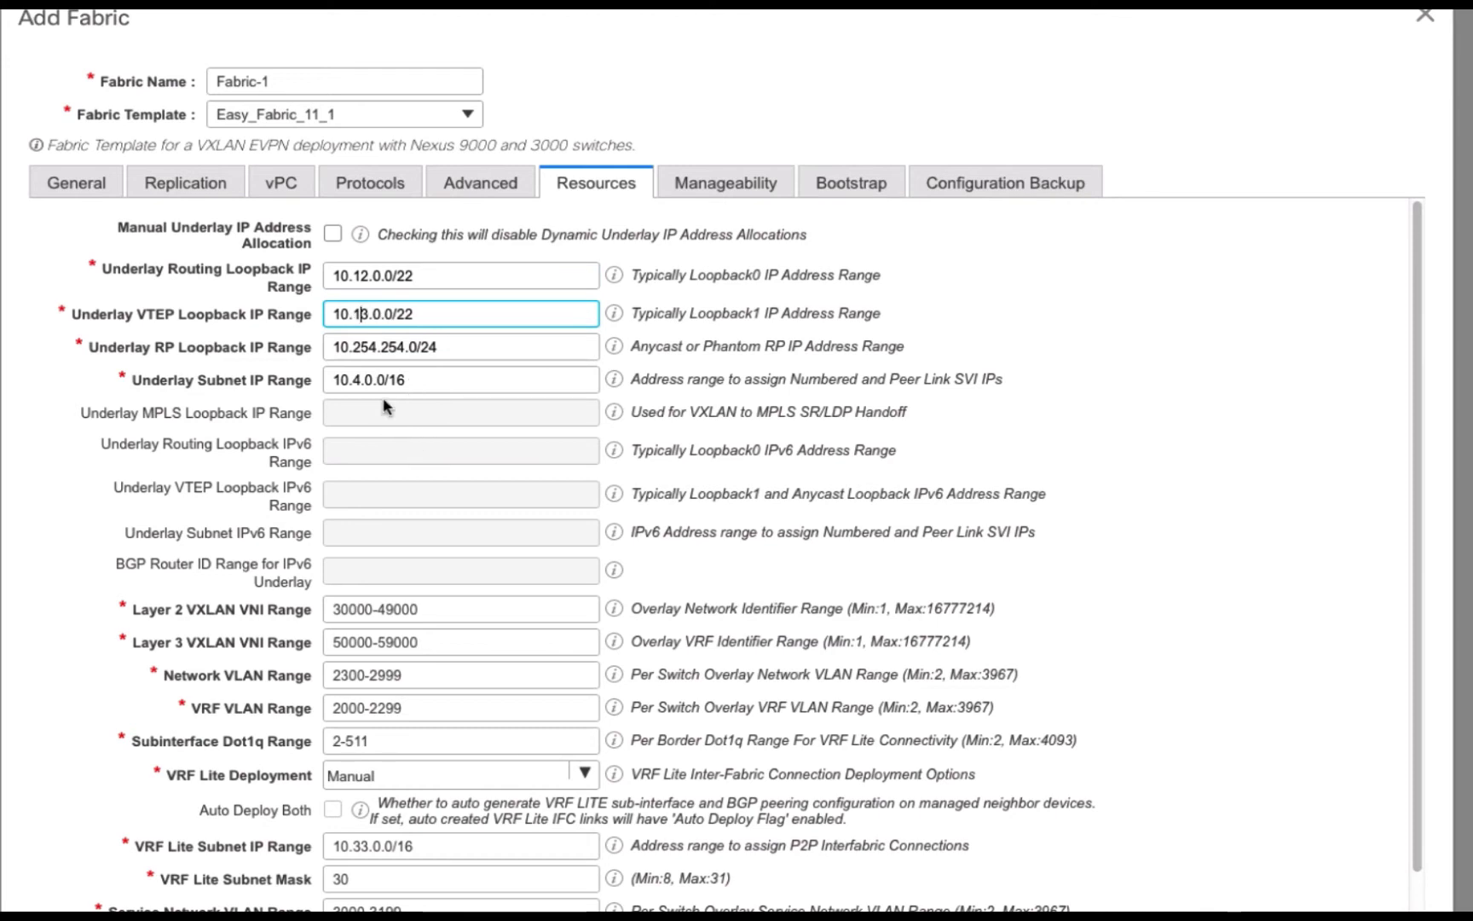
pyautogui.click(357, 380)
pyautogui.write('1')
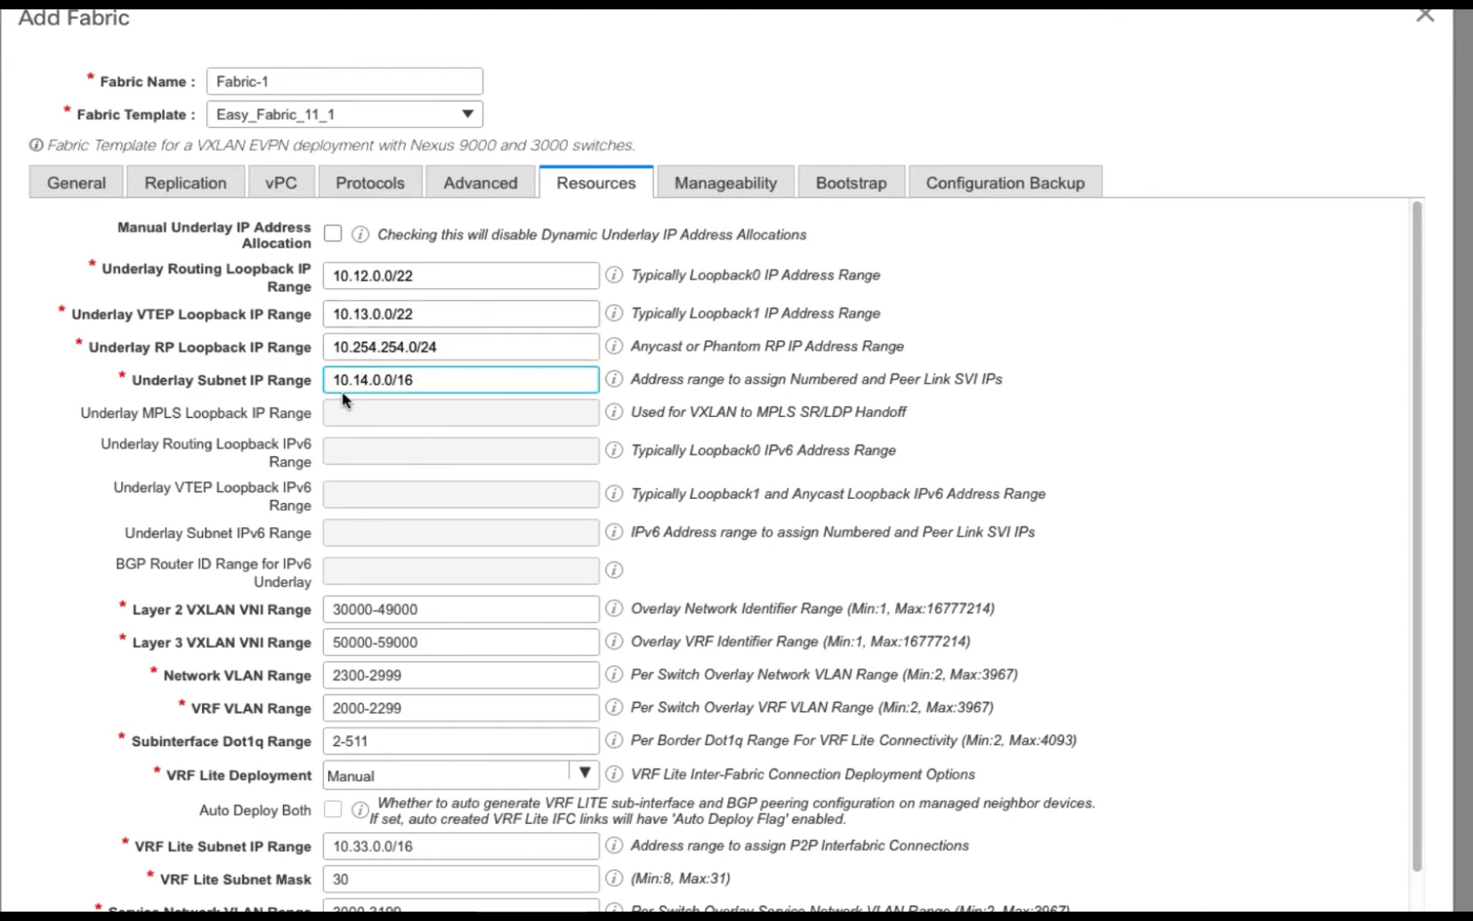
# Step: Review Fabric-1's Manageability, Bootstrap and Configuration Backup settings, with both backup options disabled
pyautogui.click(726, 183)
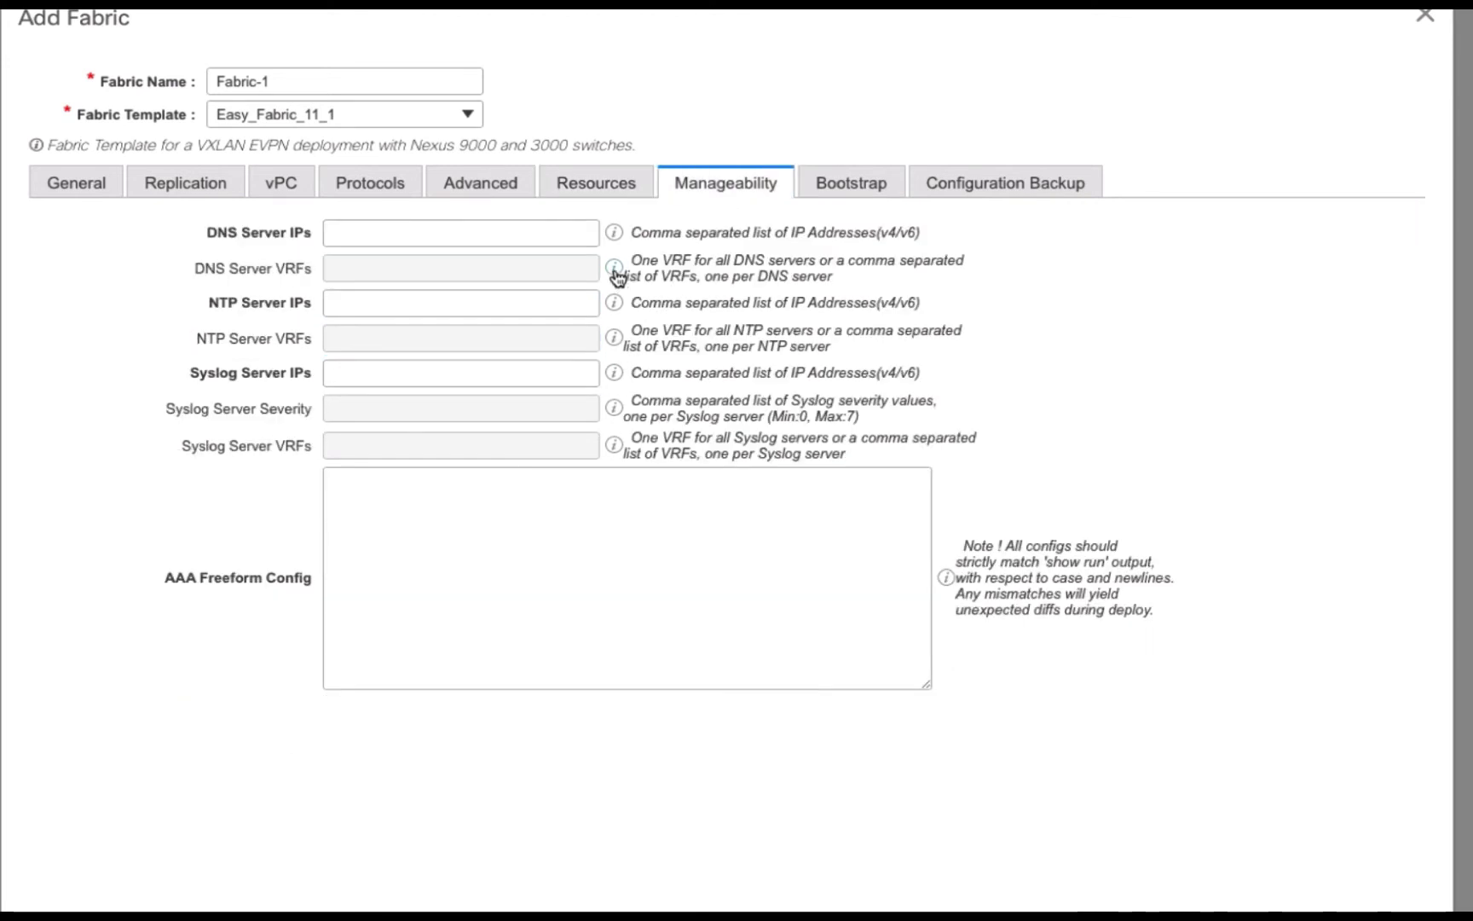
pyautogui.click(866, 200)
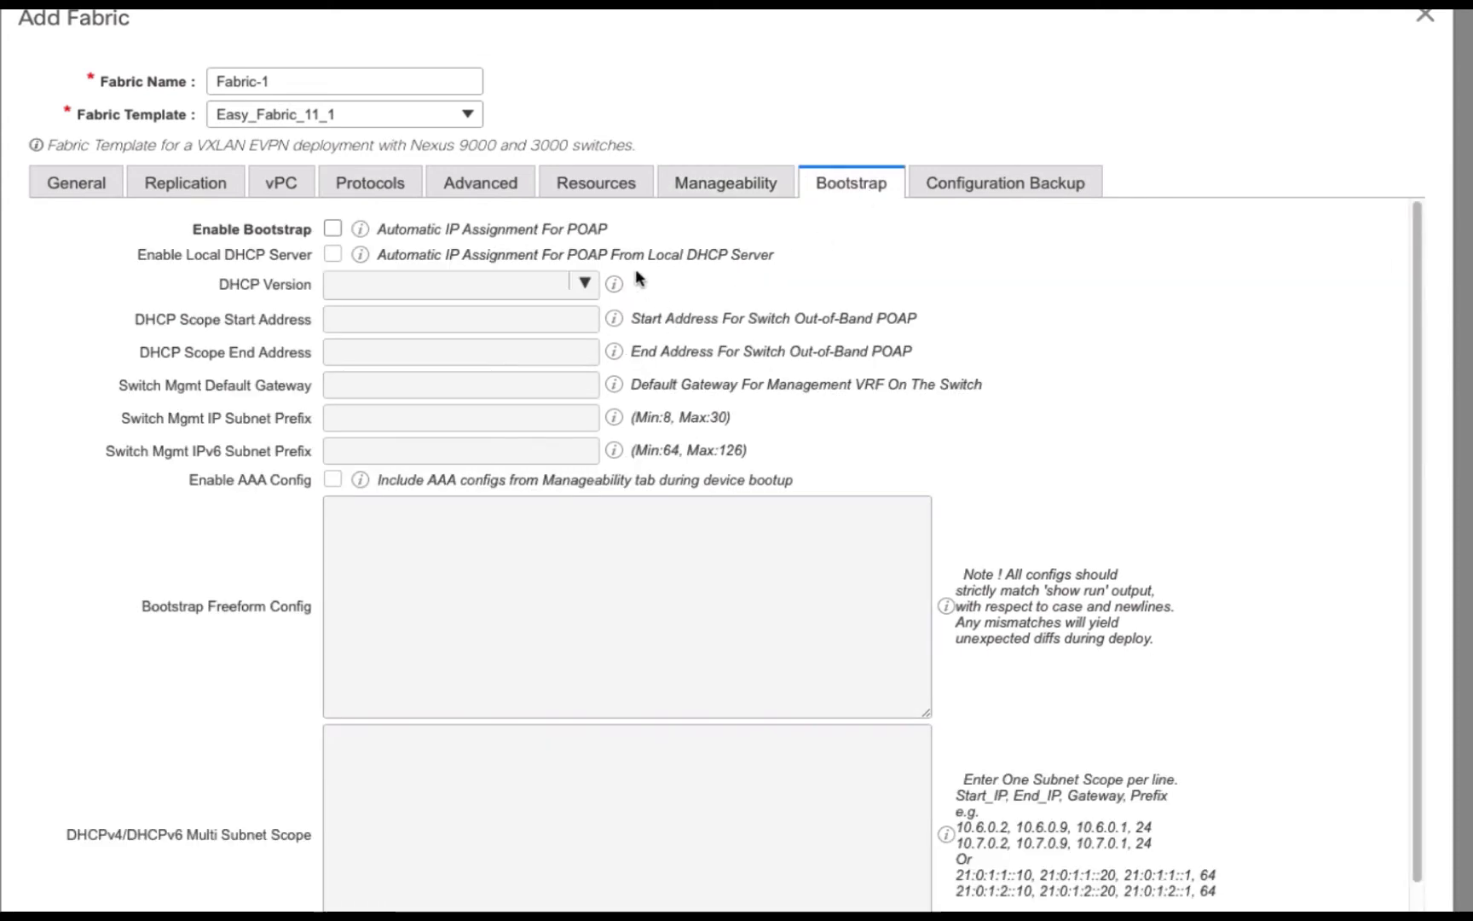
pyautogui.click(1001, 191)
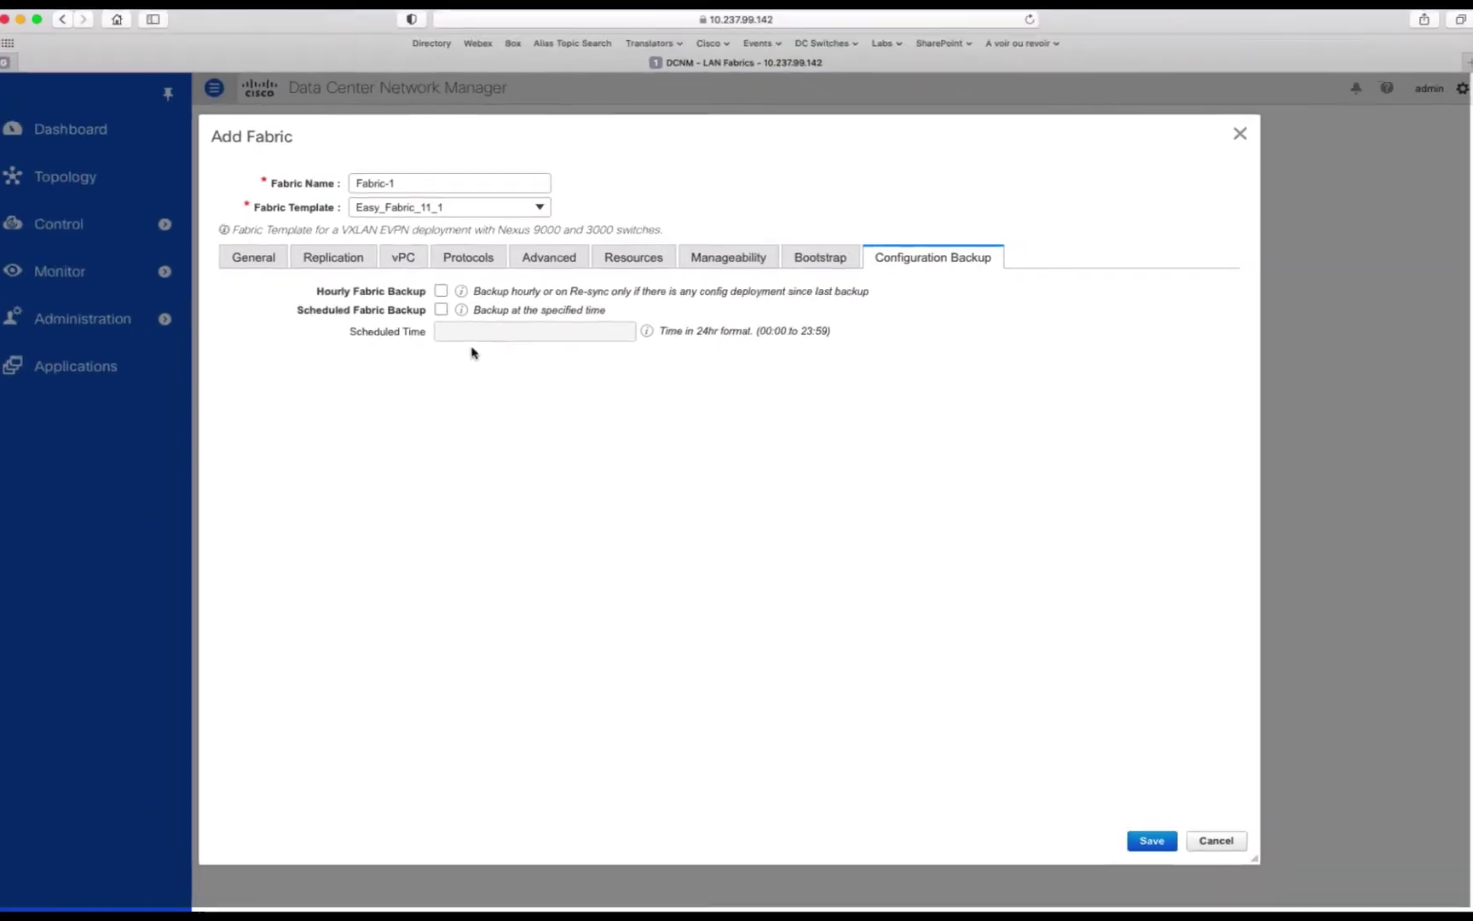
# Step: Save the Fabric-1 settings and look over the POAP and pre-provisioning options for adding switches
pyautogui.click(1140, 842)
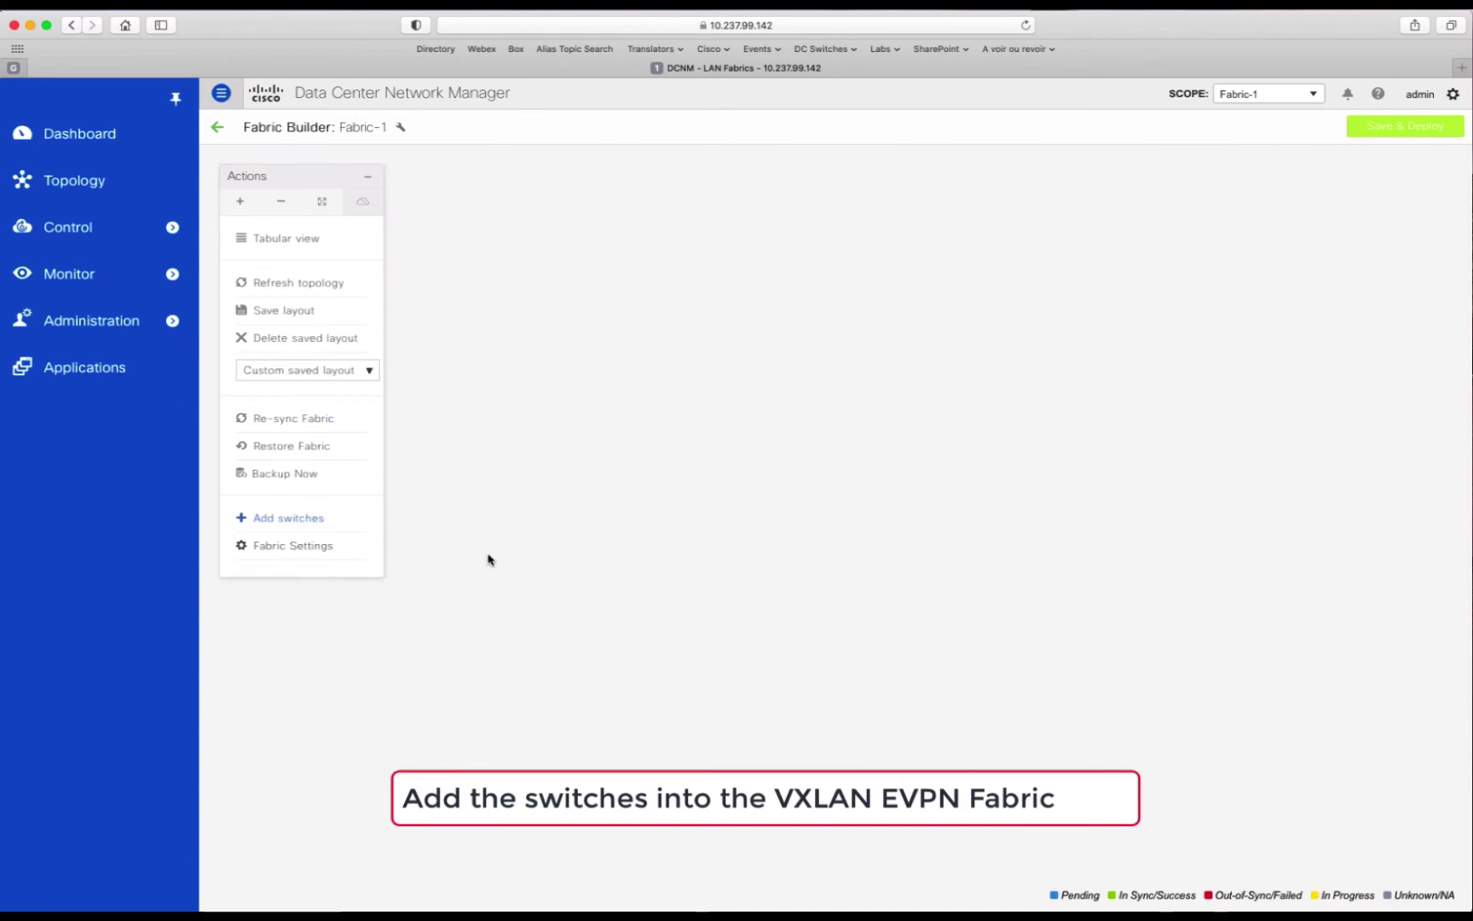
pyautogui.click(292, 520)
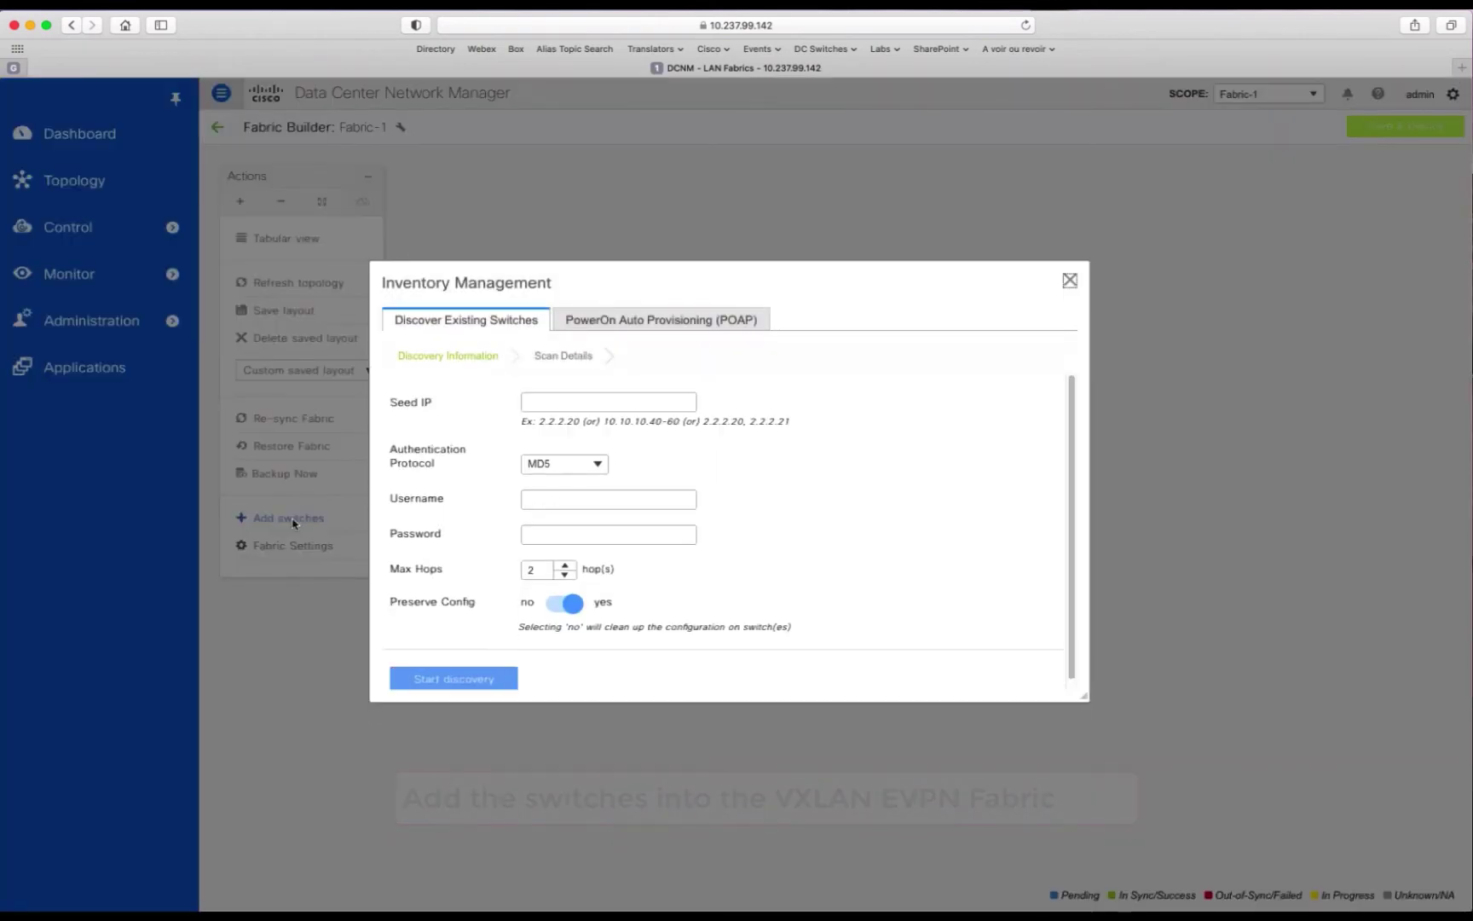
pyautogui.click(724, 324)
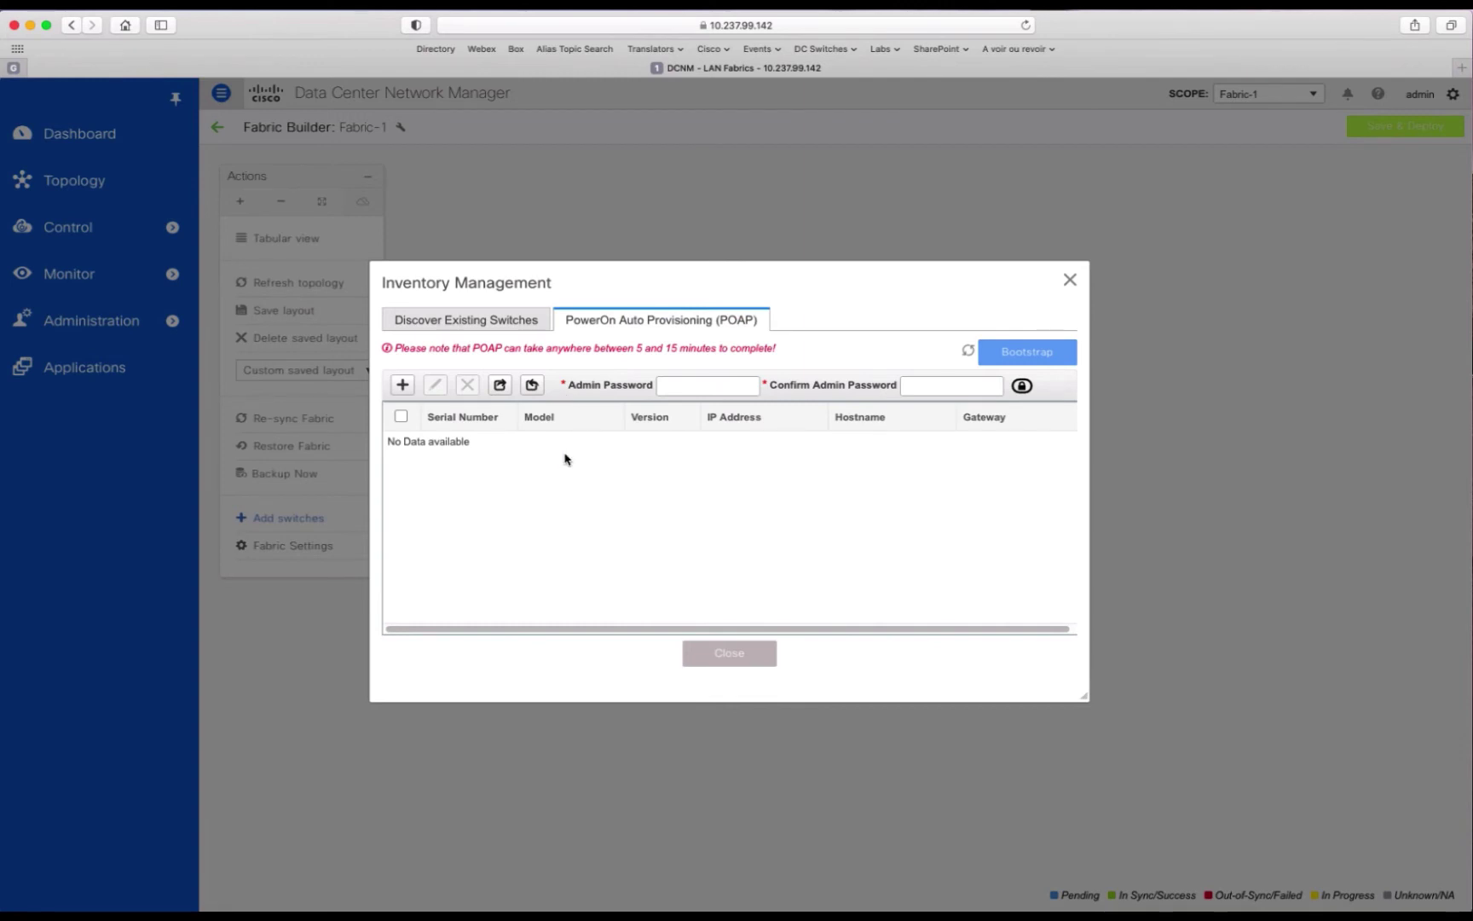
pyautogui.click(401, 384)
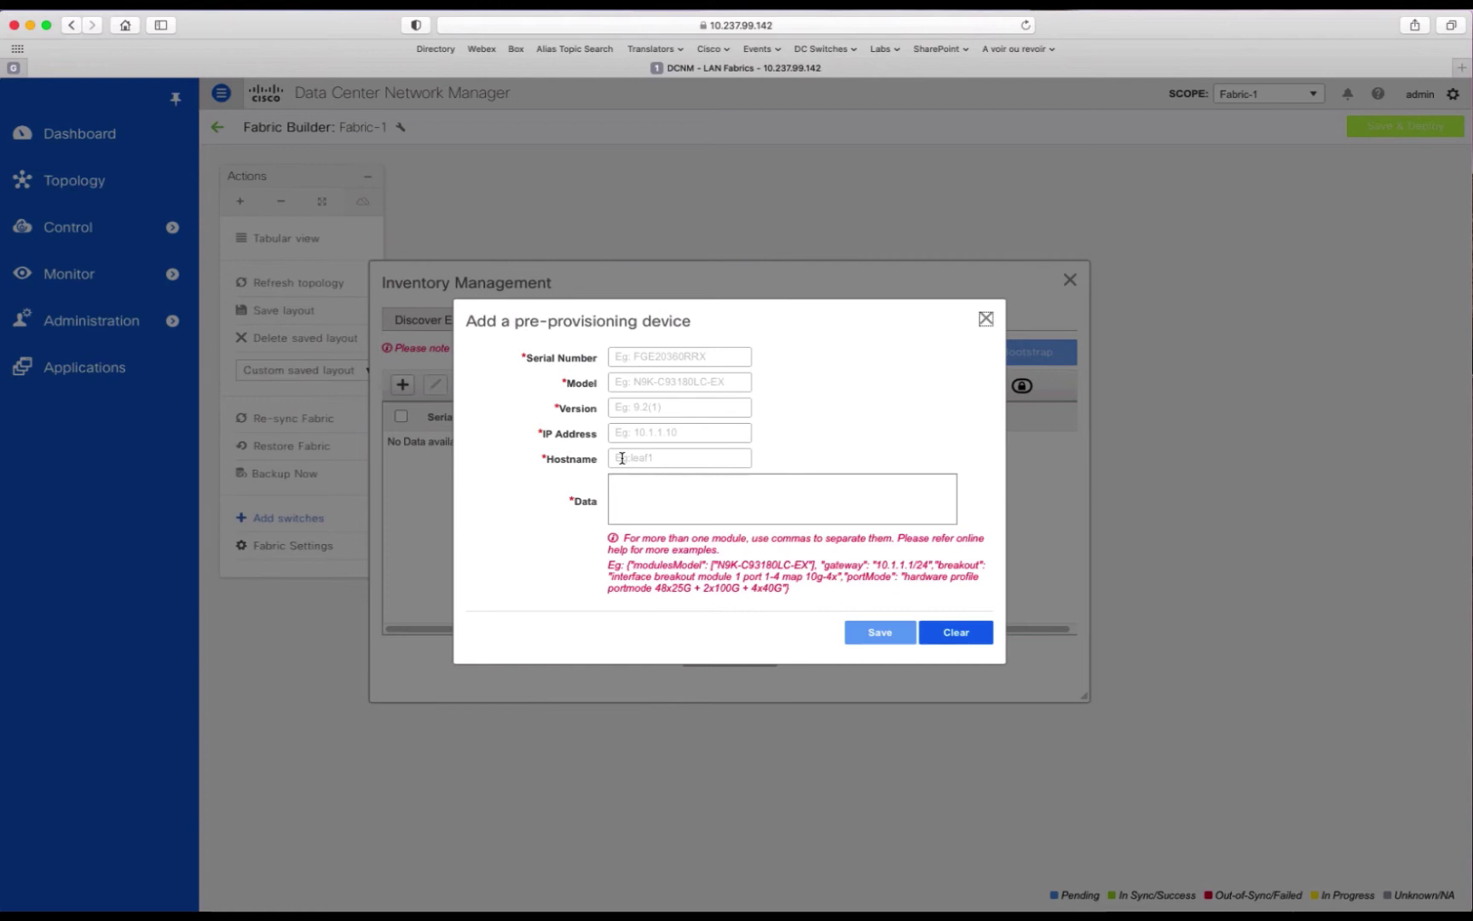
pyautogui.click(985, 321)
pyautogui.click(494, 322)
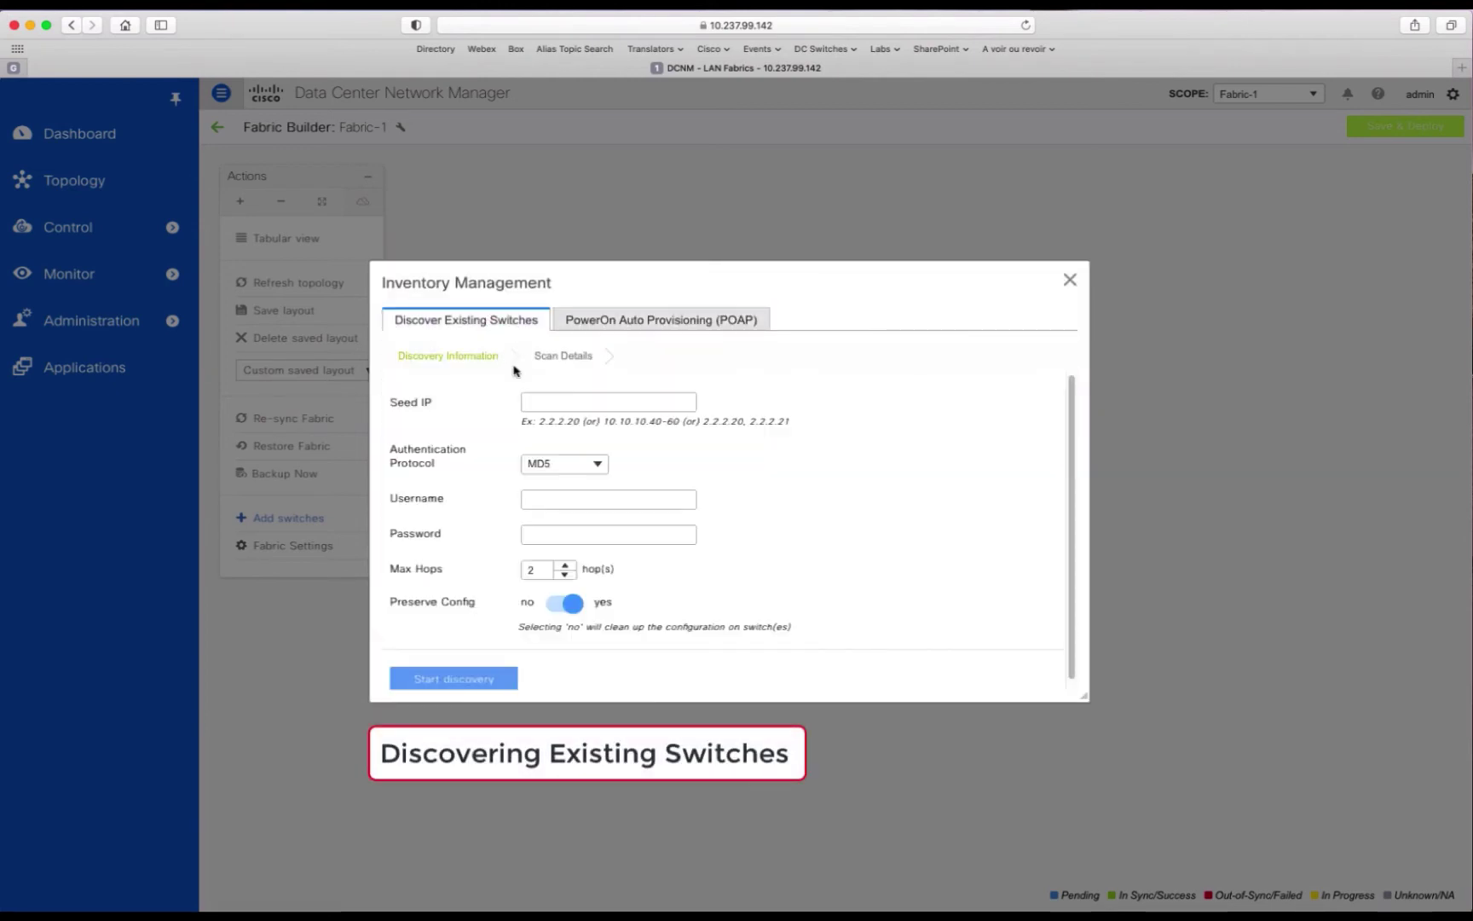
# Step: Discover switches from seed 10.237.97.196 using the switch credentials, with Preserve Config set to no
pyautogui.click(585, 400)
pyautogui.rightClick(558, 402)
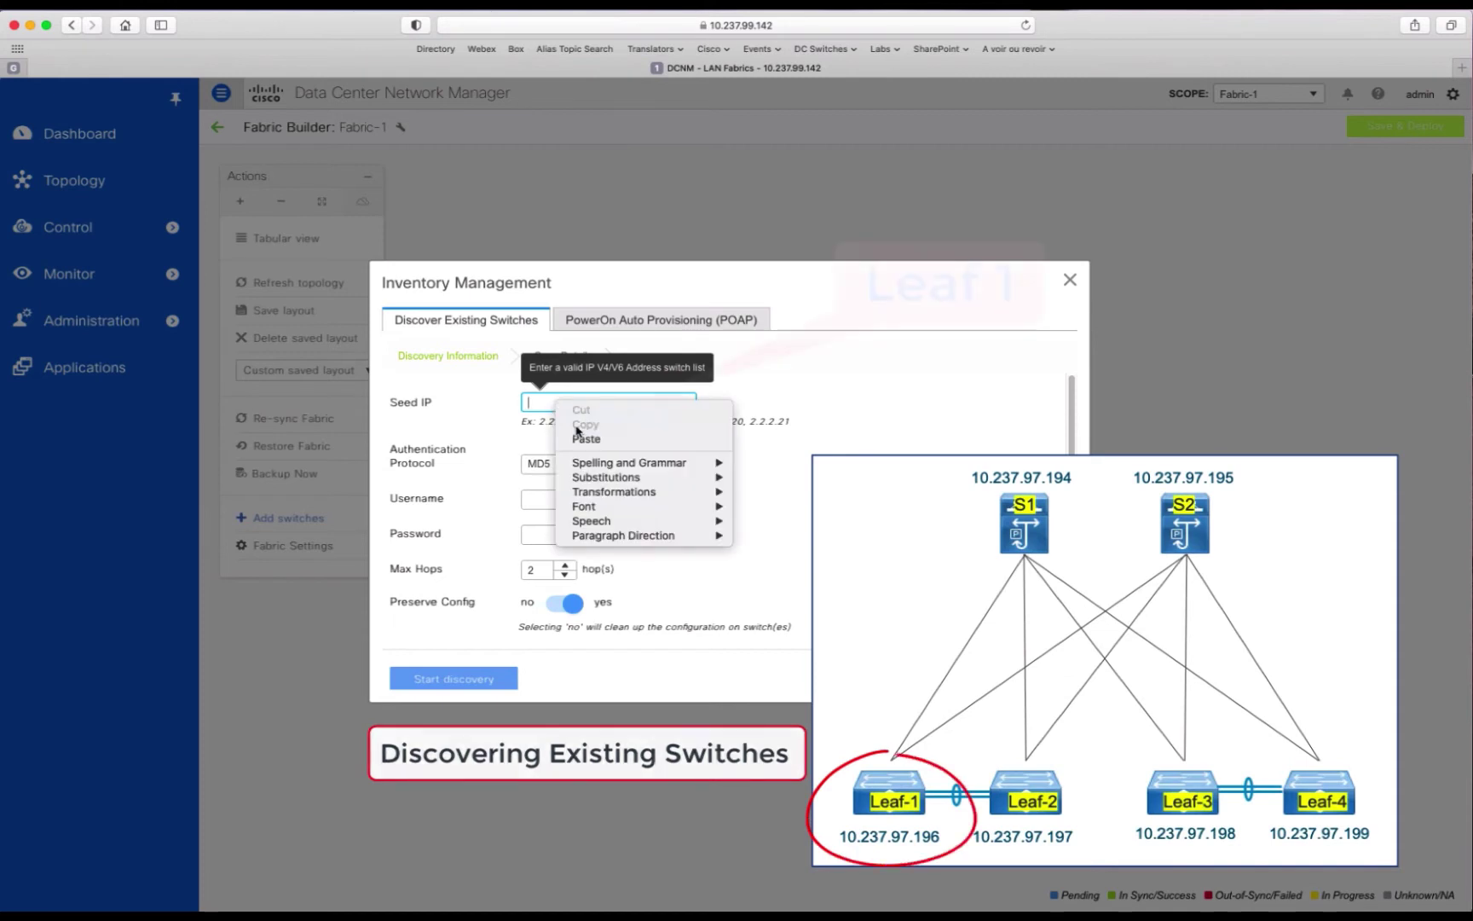
pyautogui.click(587, 438)
pyautogui.click(555, 499)
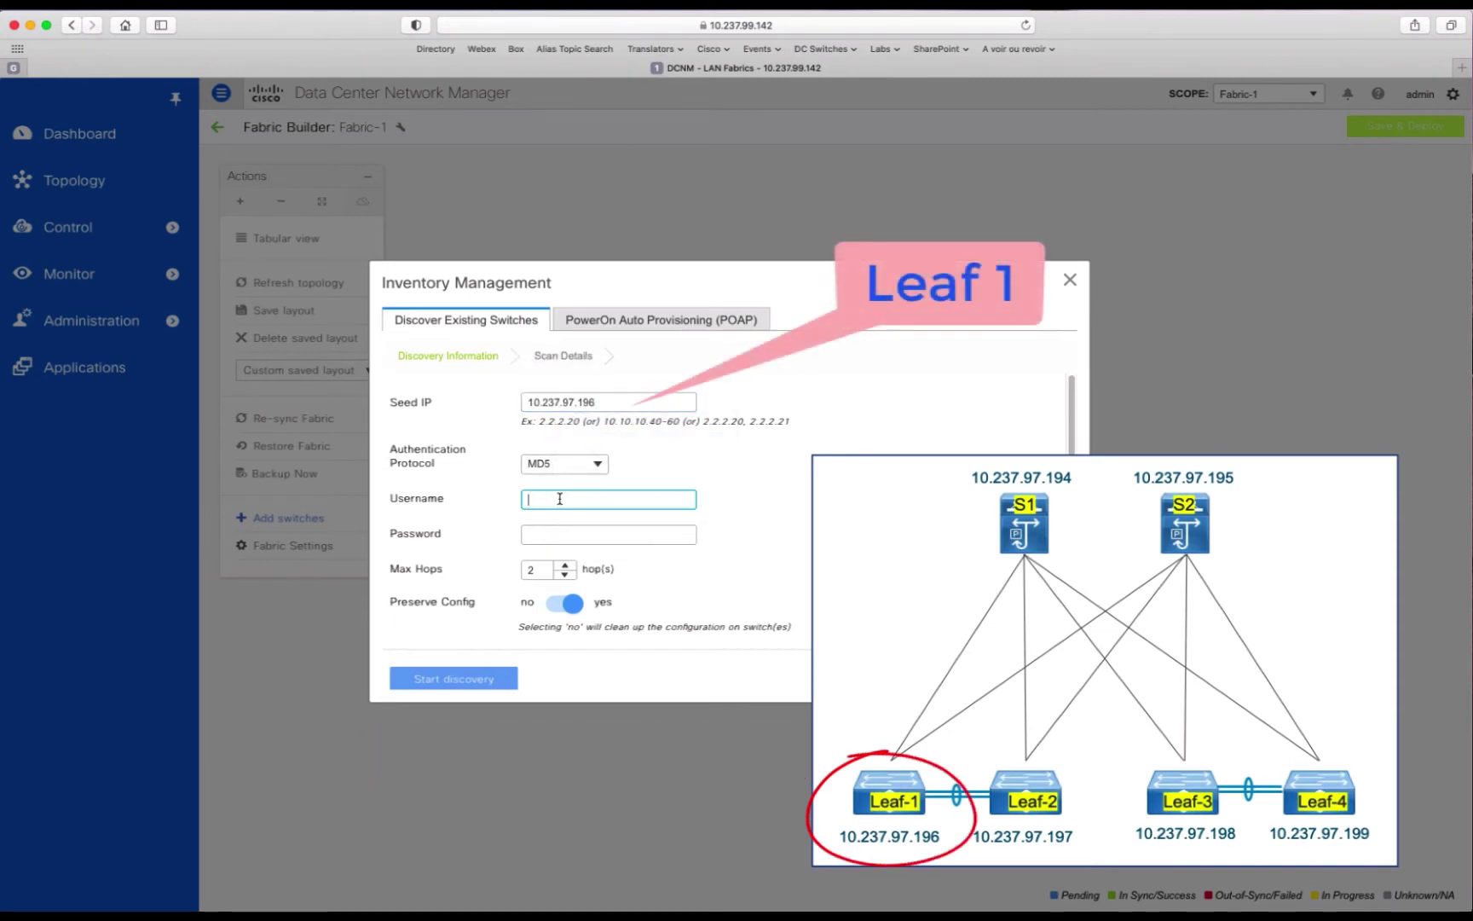
pyautogui.write('admin')
pyautogui.click(554, 534)
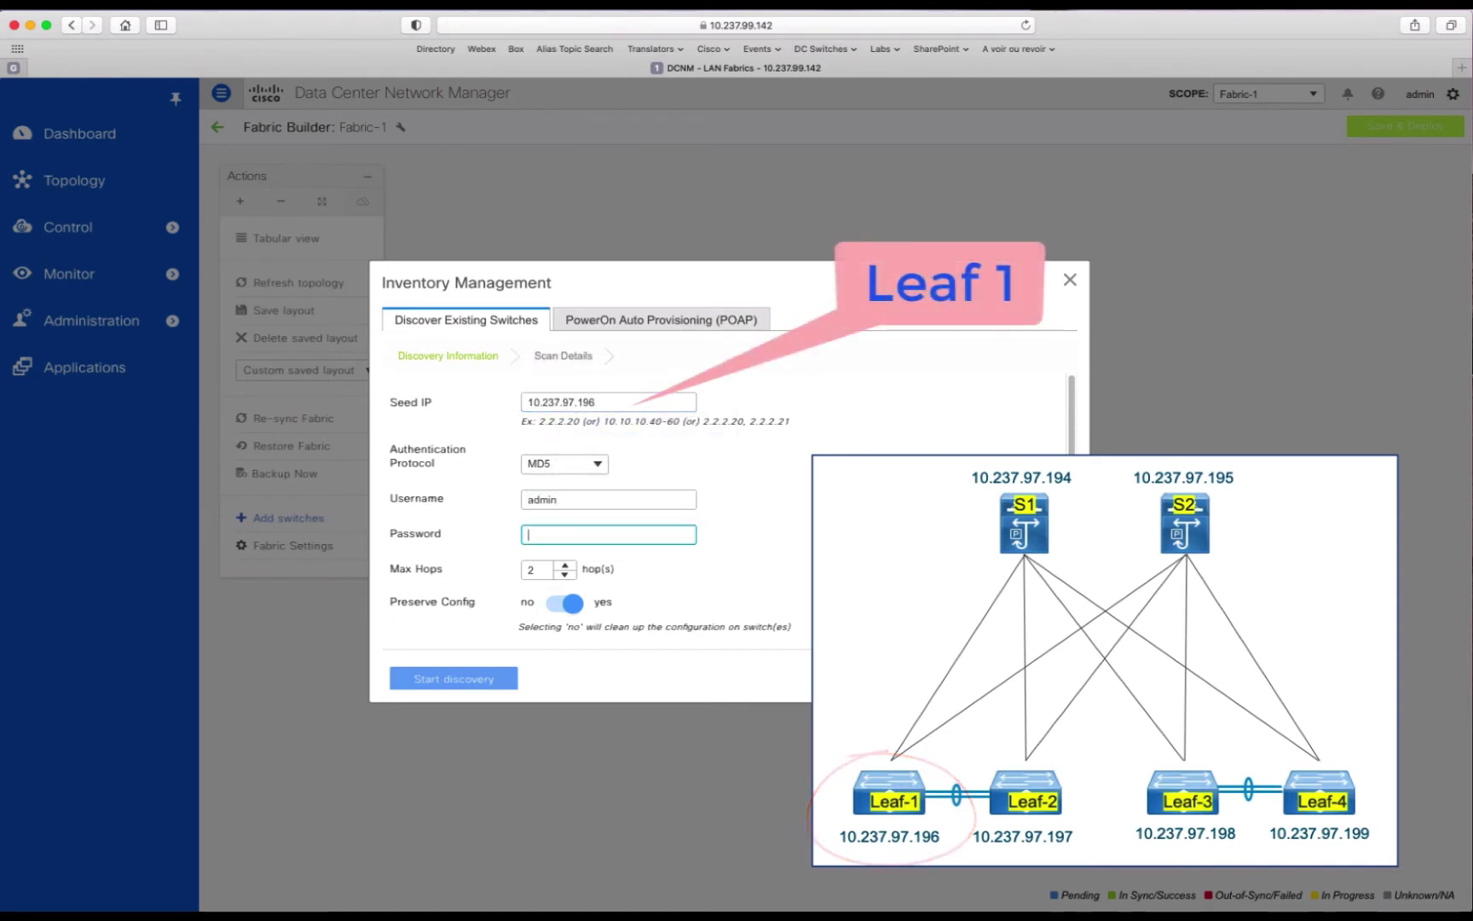
pyautogui.write('cis')
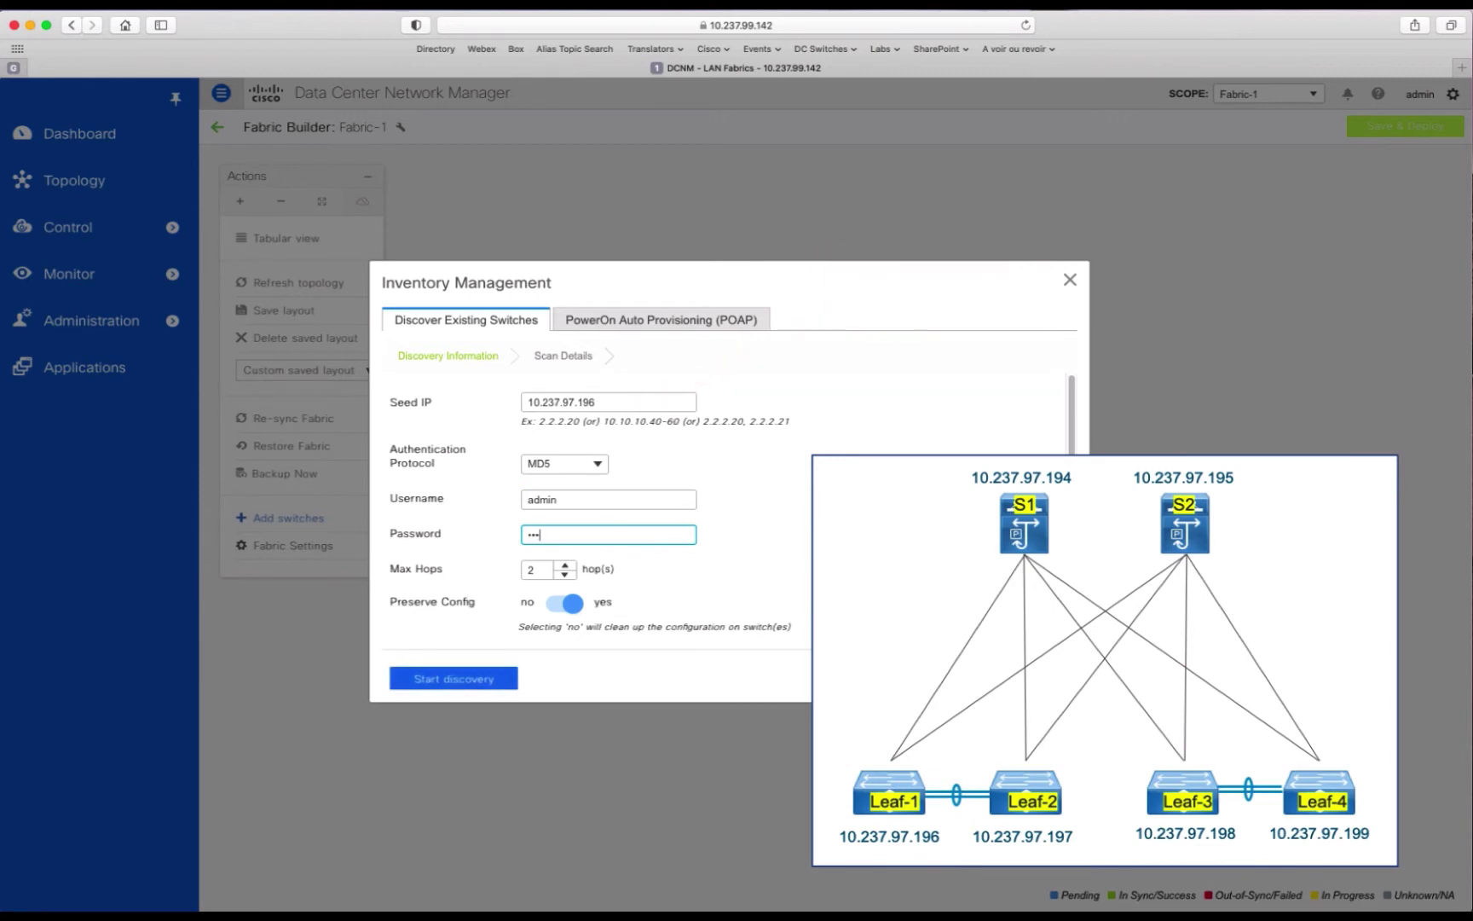
pyautogui.write('co123')
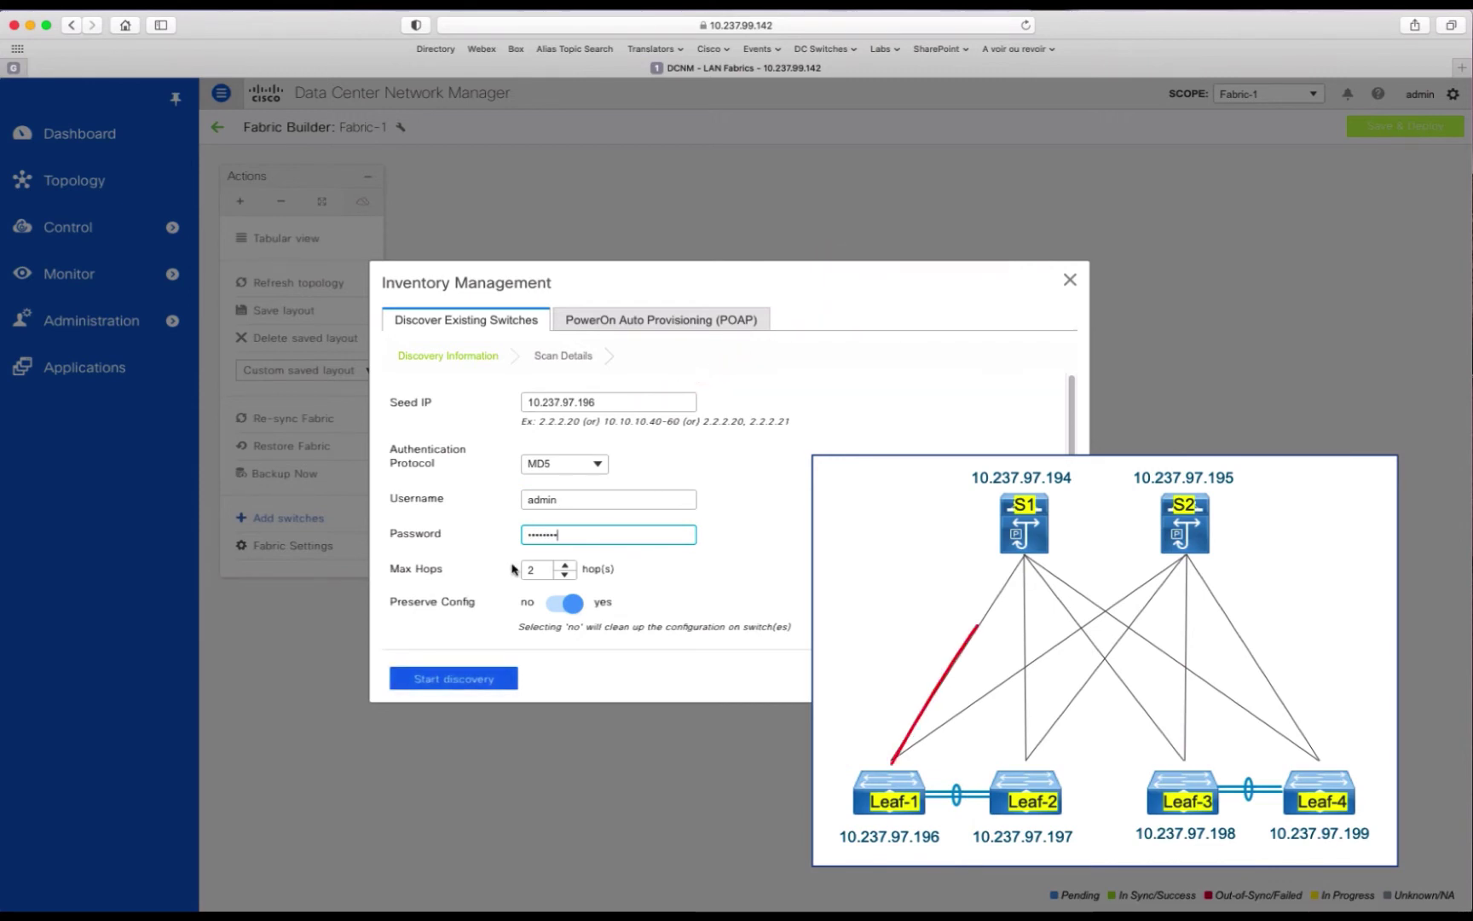
pyautogui.click(557, 609)
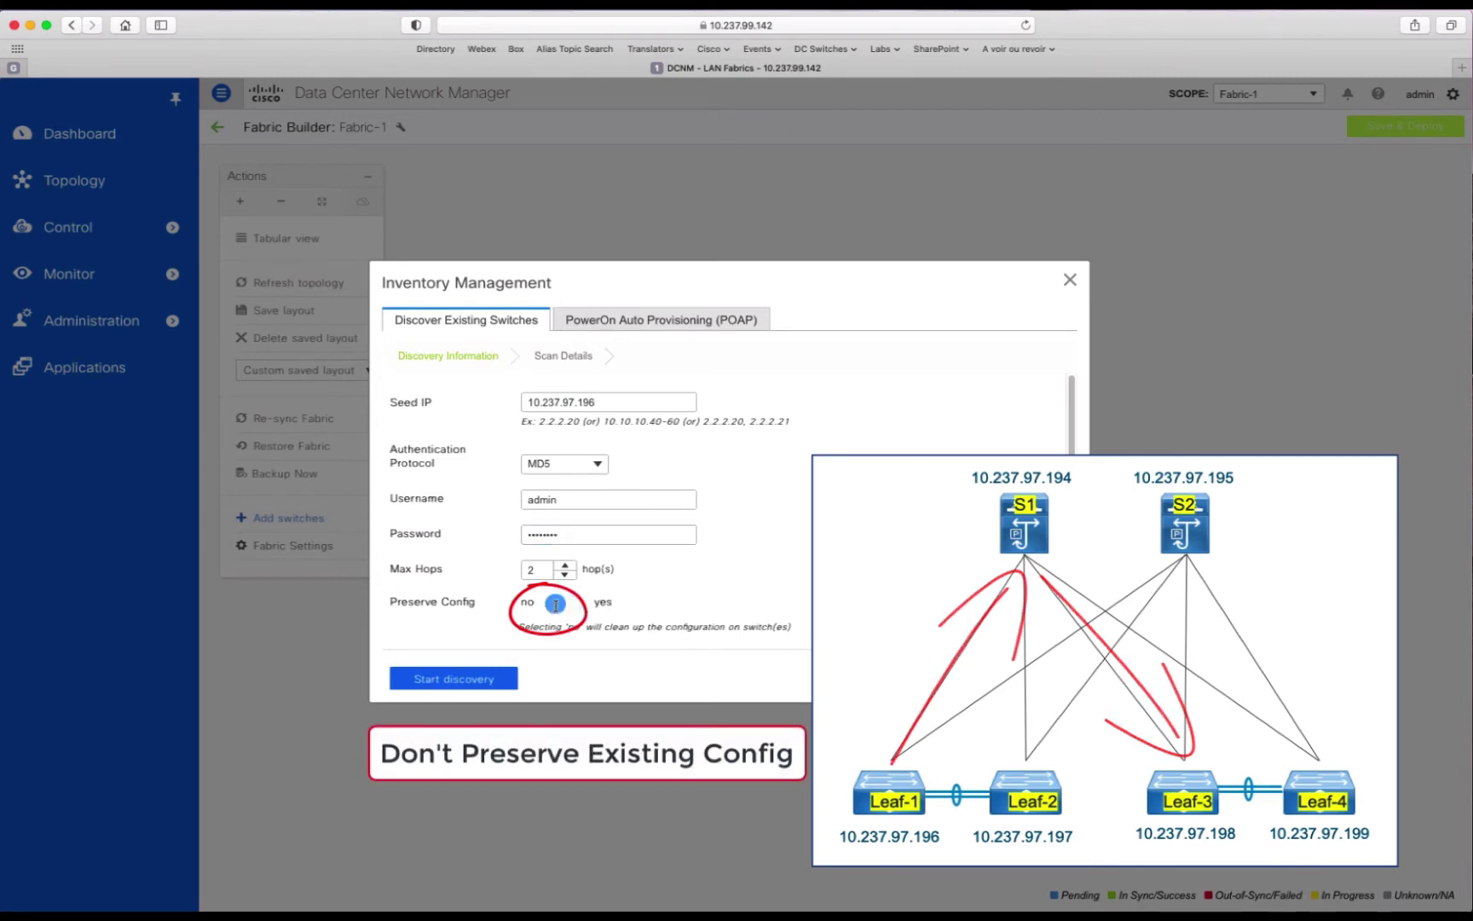
pyautogui.click(507, 679)
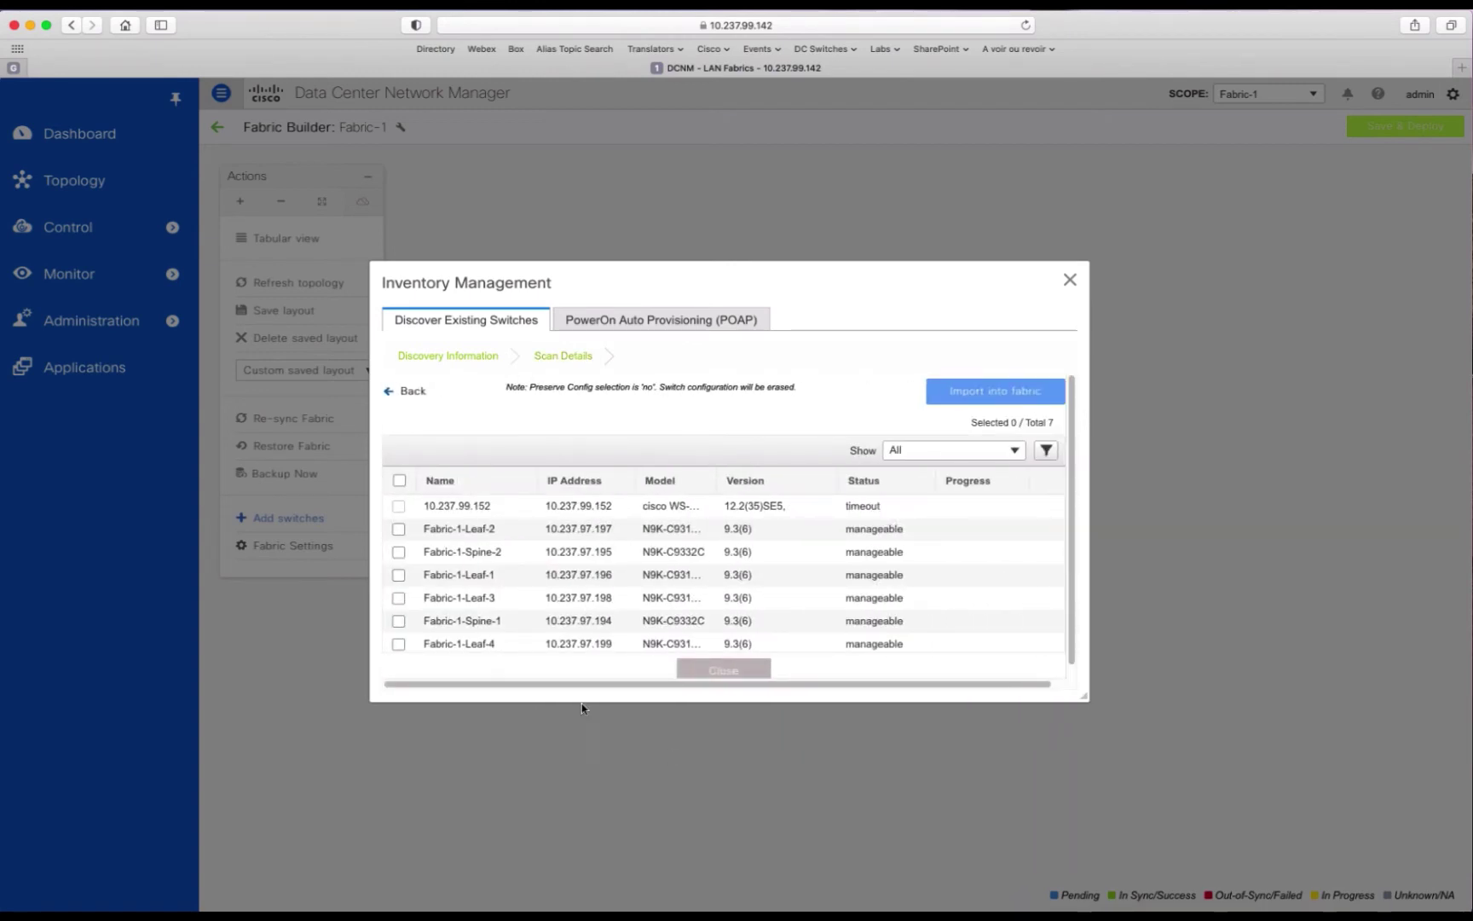
# Step: Select all six manageable switches and import them into Fabric-1, accepting the config-erase warning
pyautogui.click(399, 480)
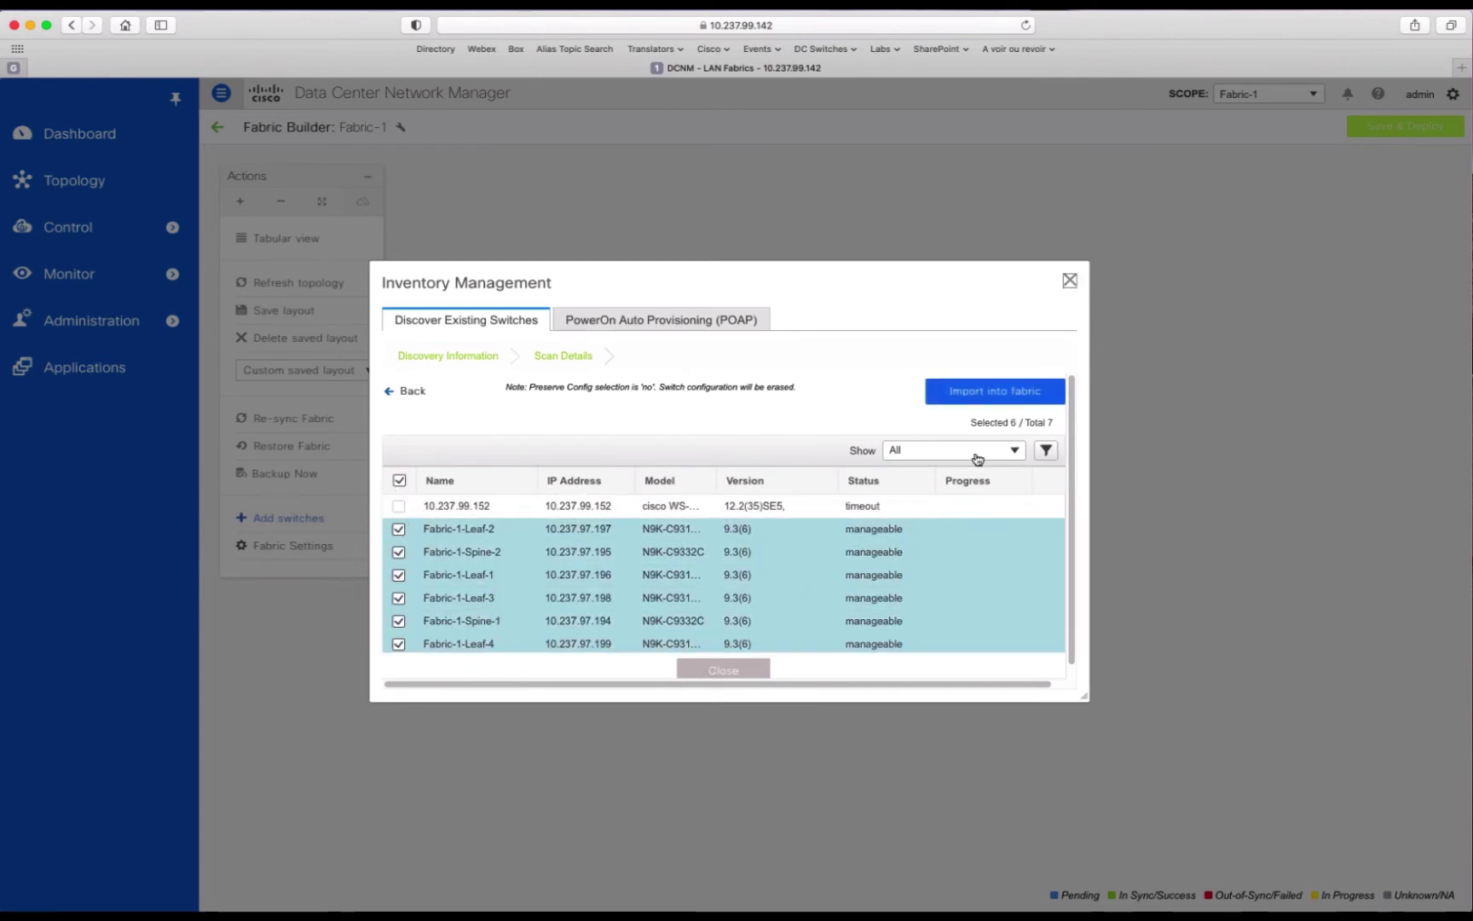
pyautogui.click(978, 399)
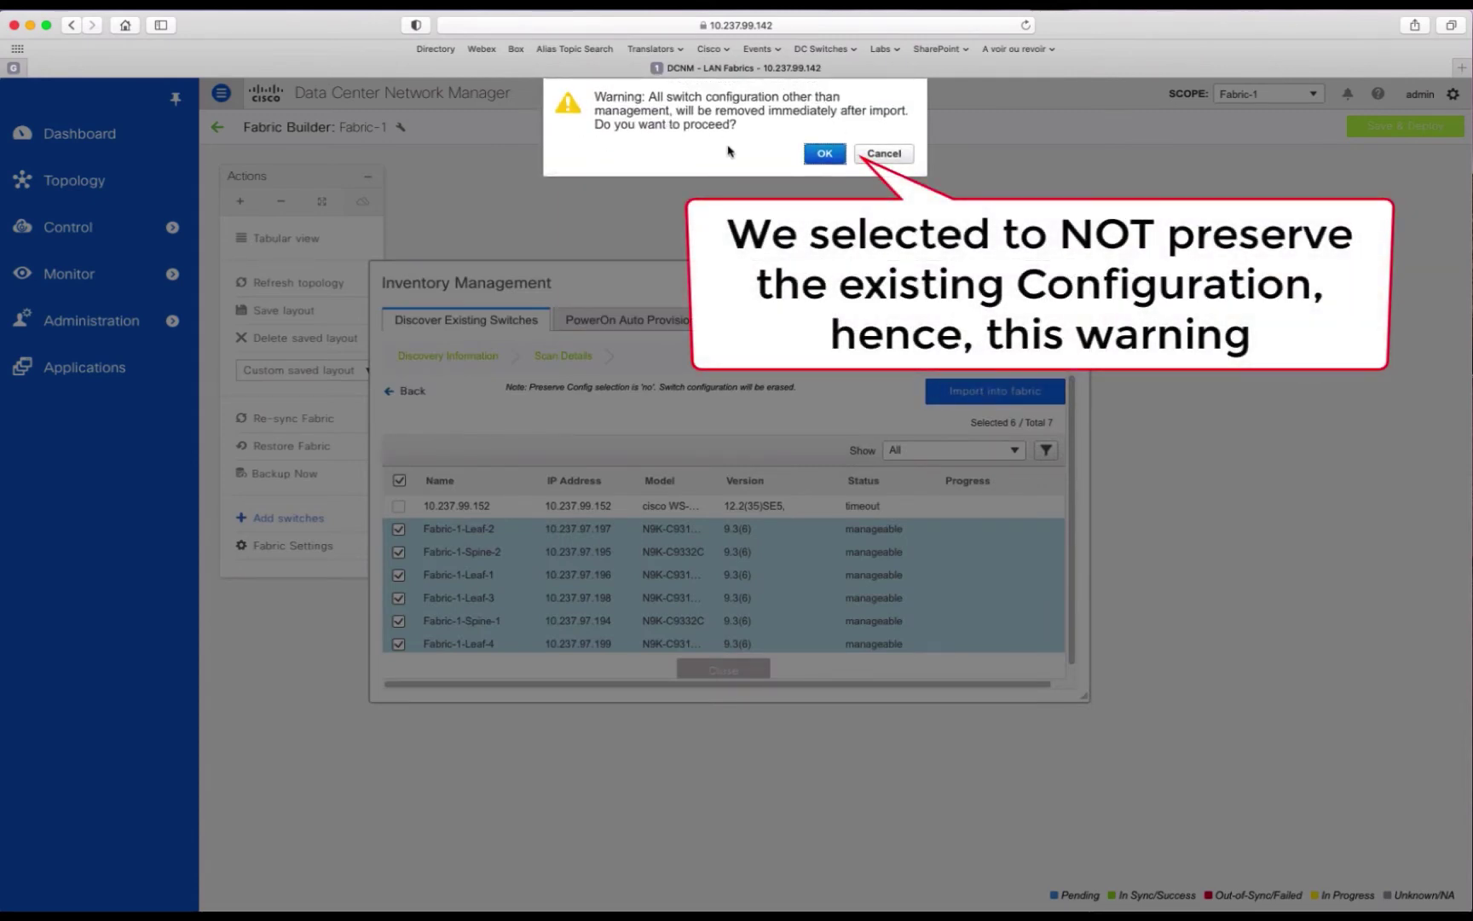
pyautogui.click(828, 155)
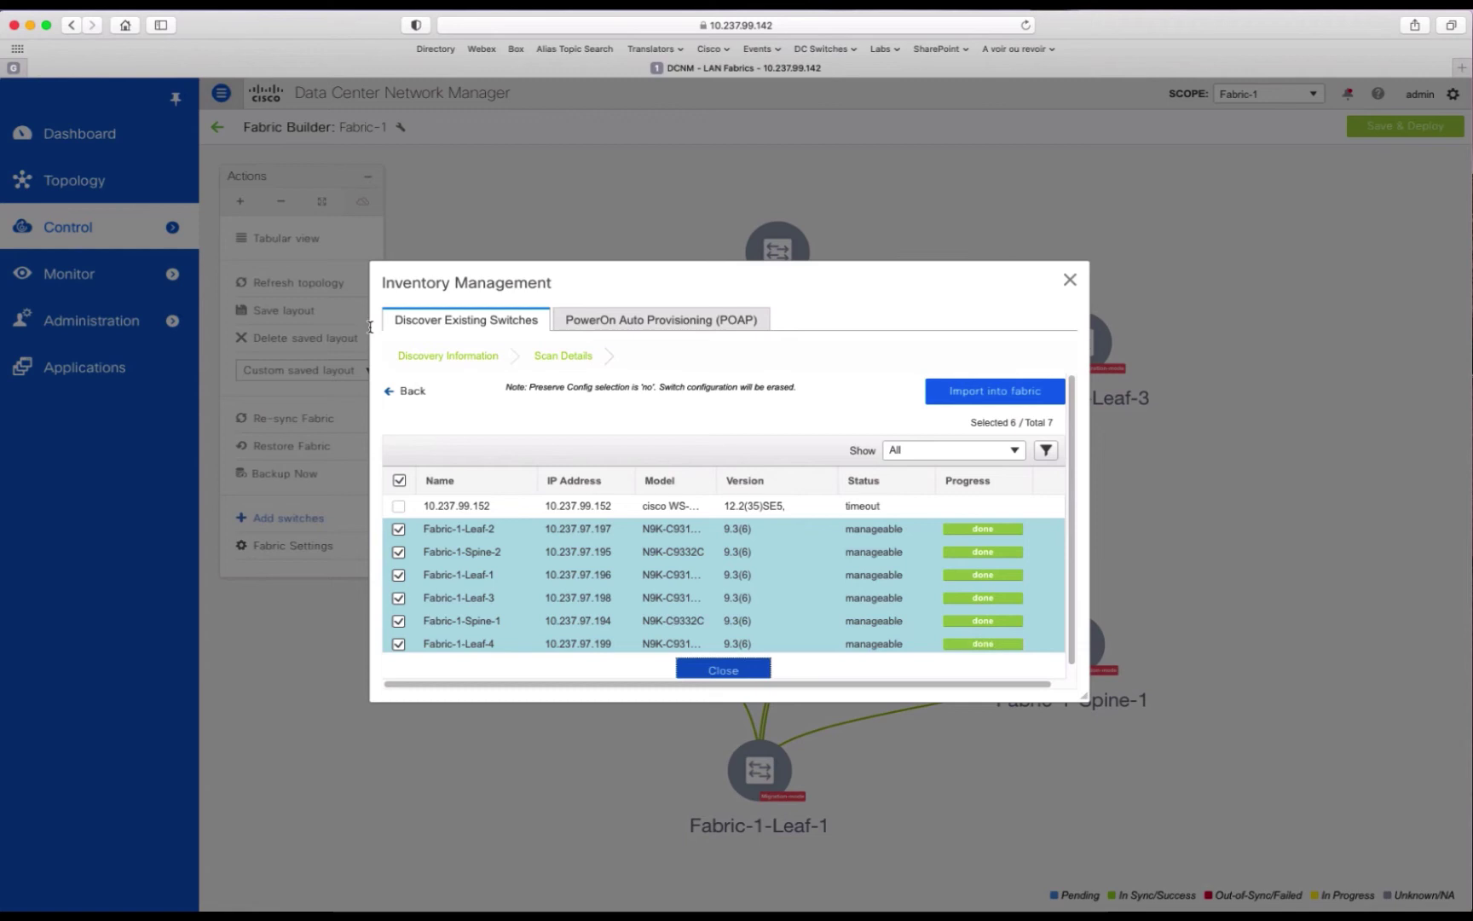
# Step: Reposition the spines in the Fabric-1 topology, moving Spine-1 right and Spine-2 left
pyautogui.click(723, 670)
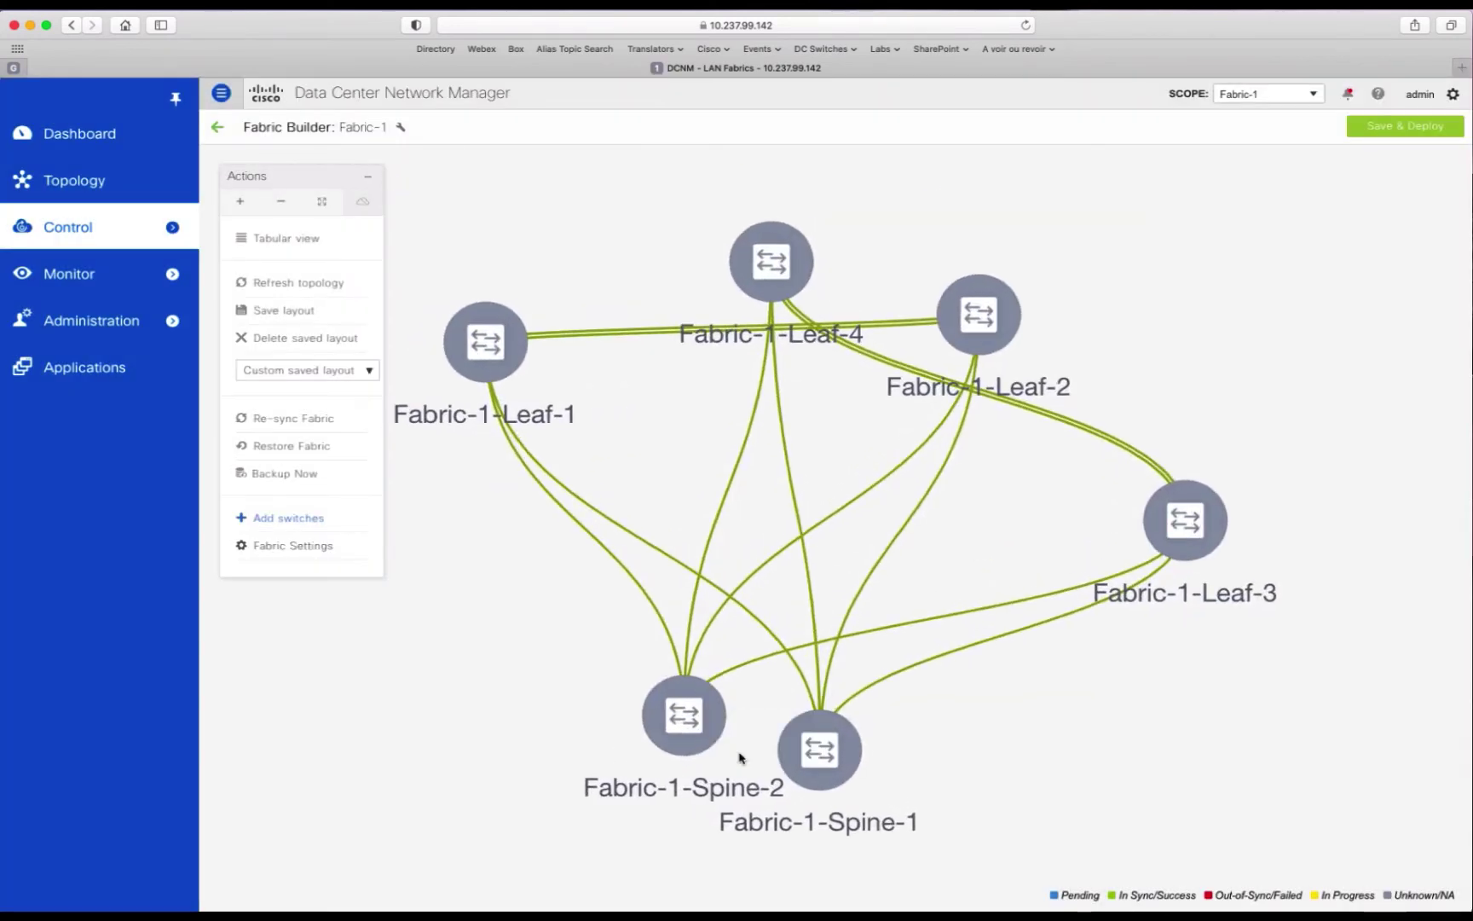
pyautogui.moveTo(821, 753); pyautogui.dragTo(1061, 774)
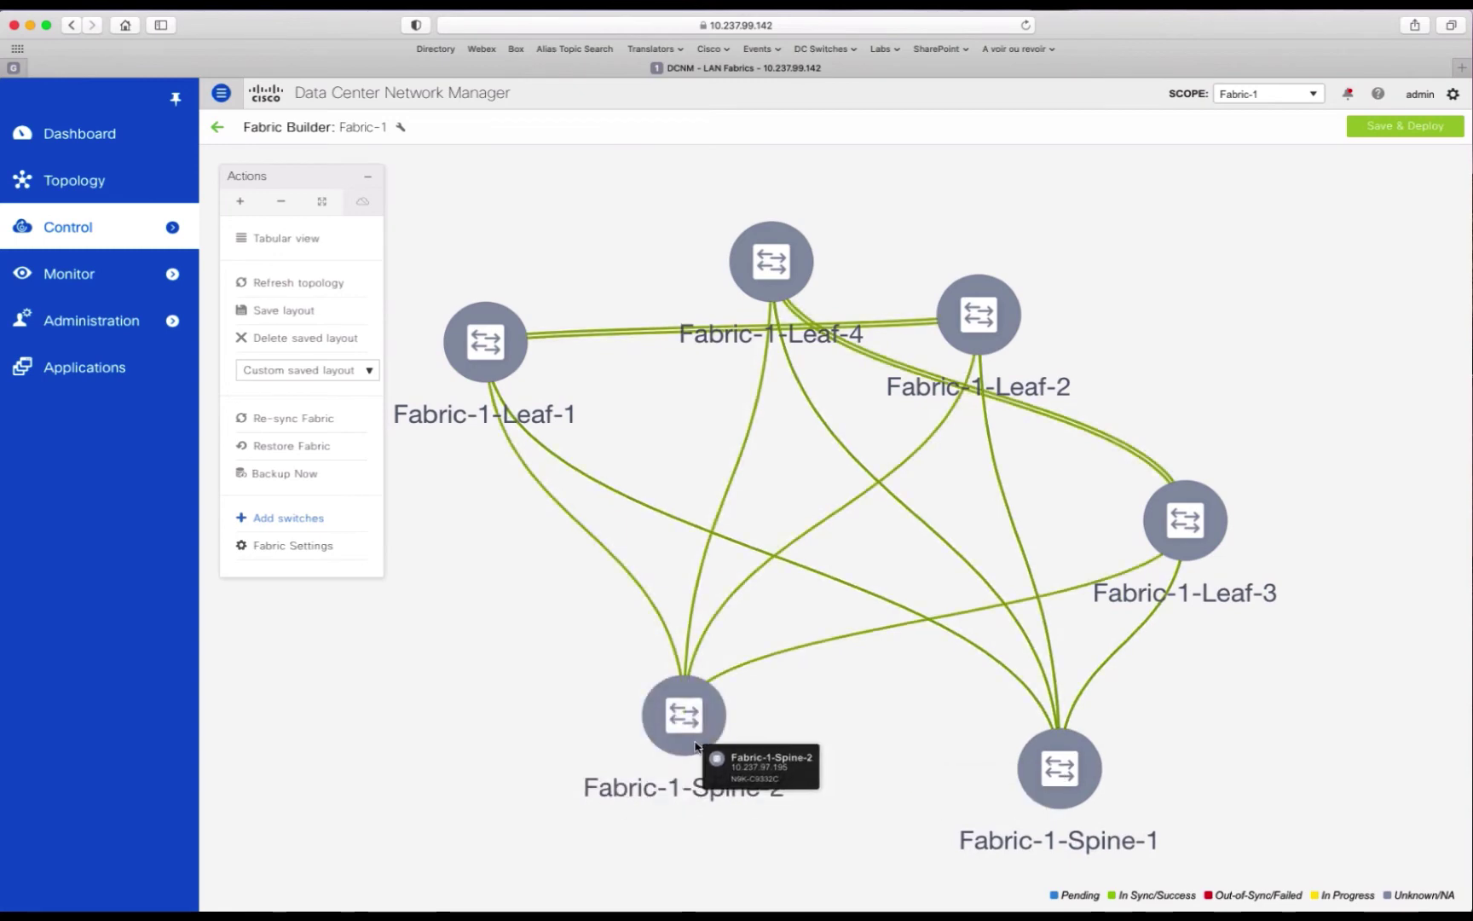
pyautogui.moveTo(718, 711); pyautogui.dragTo(593, 722)
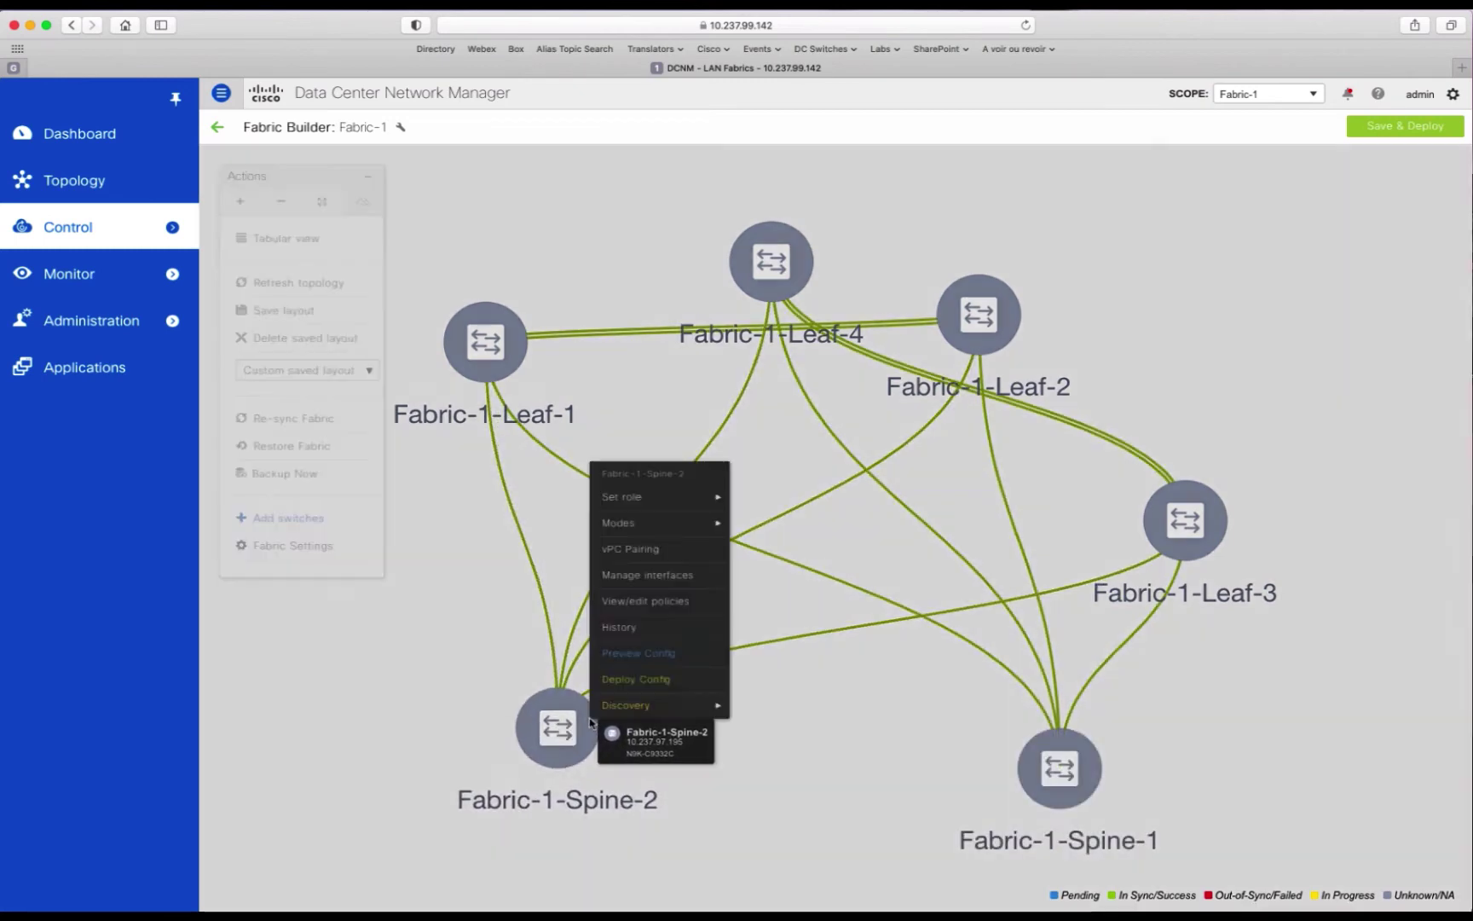
pyautogui.moveTo(673, 498)
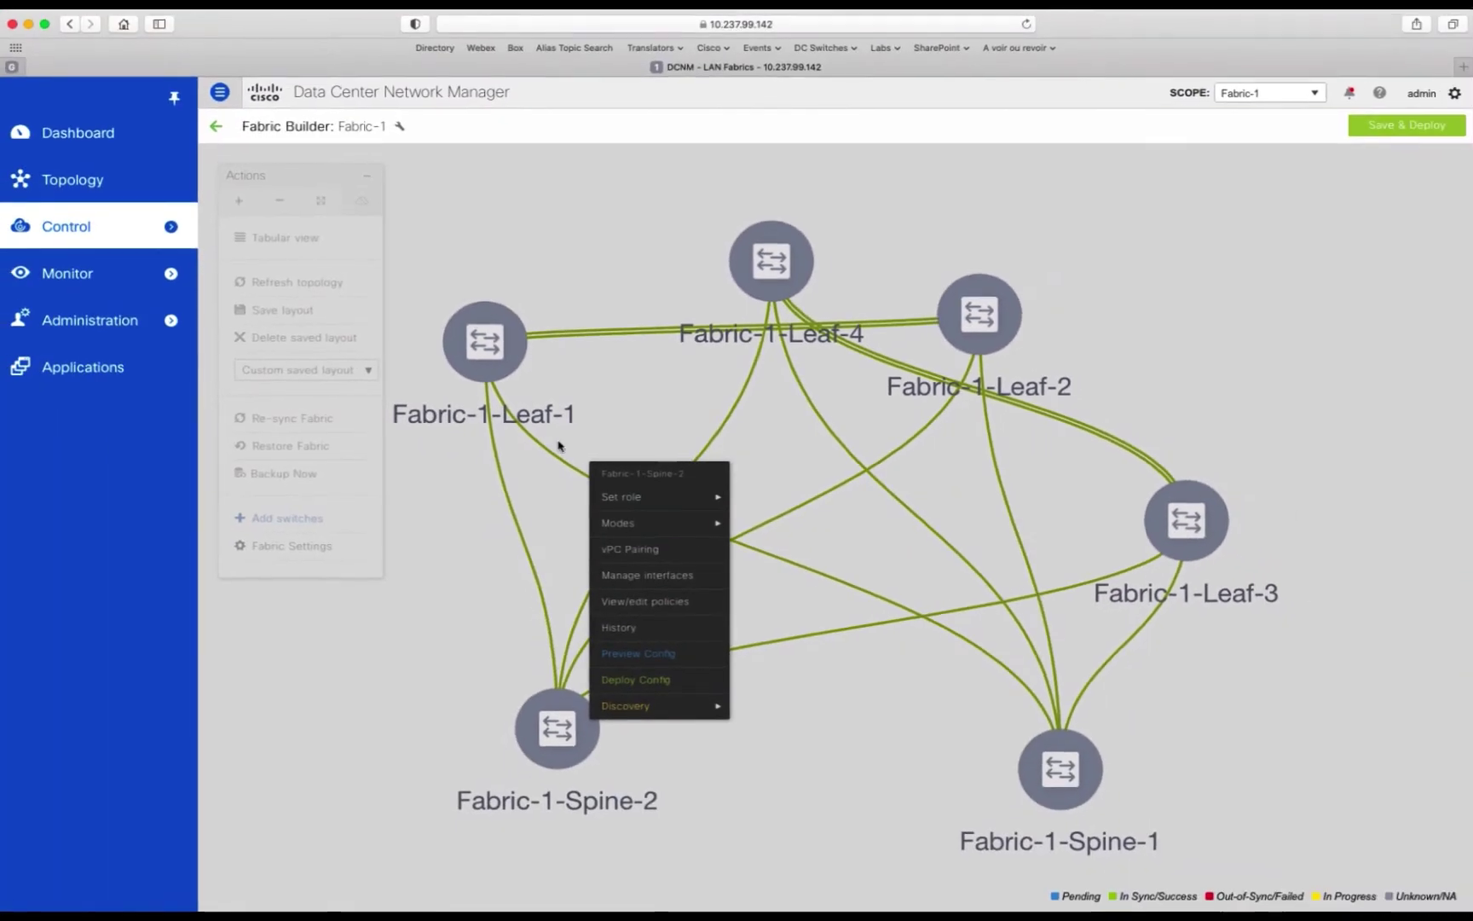
pyautogui.click(512, 343)
pyautogui.rightClick(510, 343)
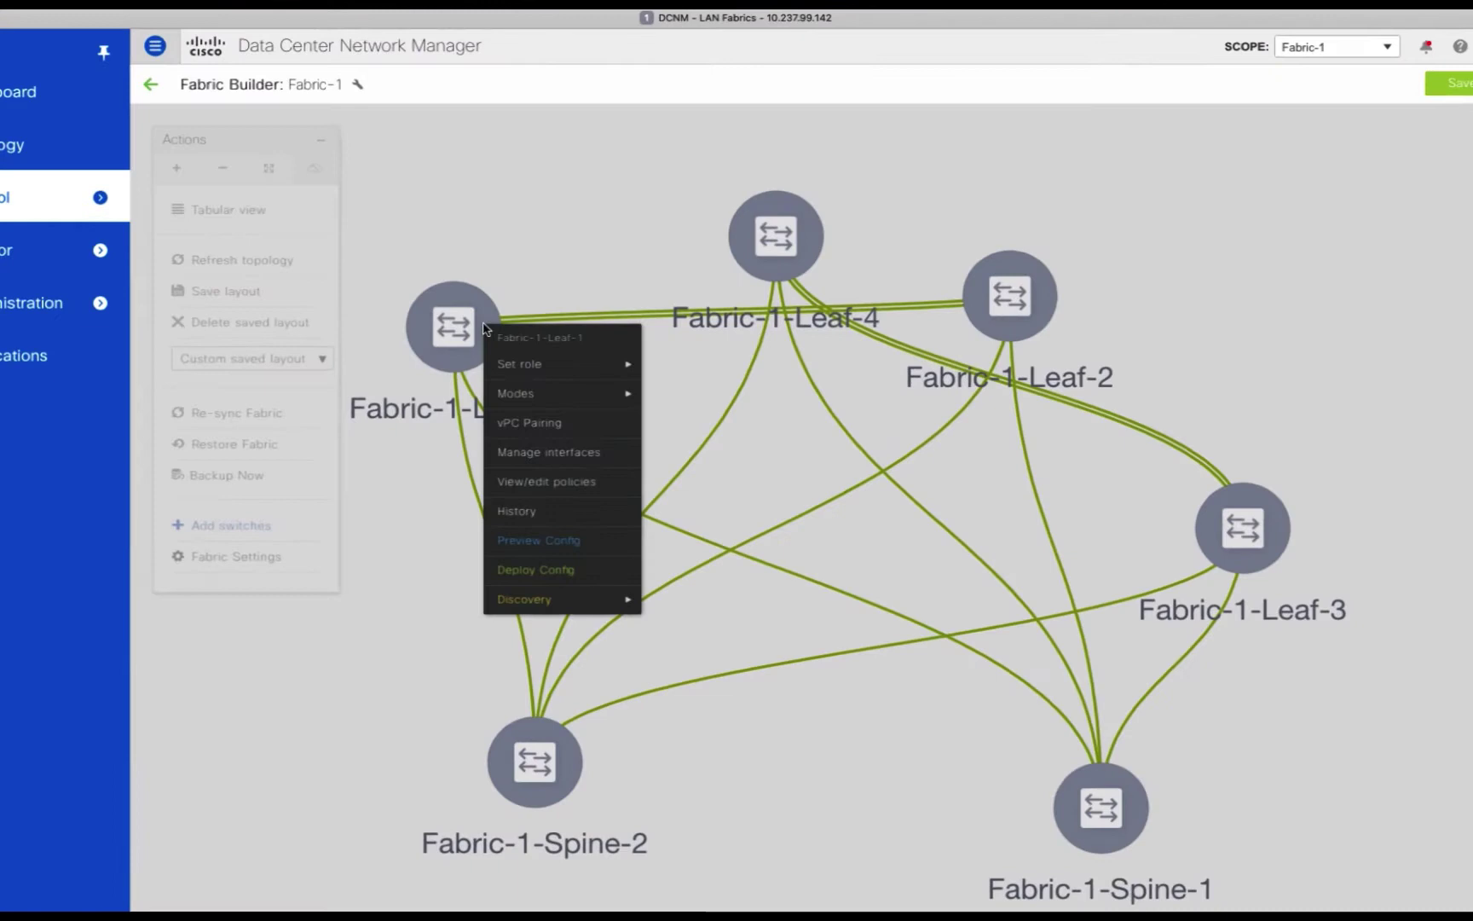
pyautogui.moveTo(574, 375)
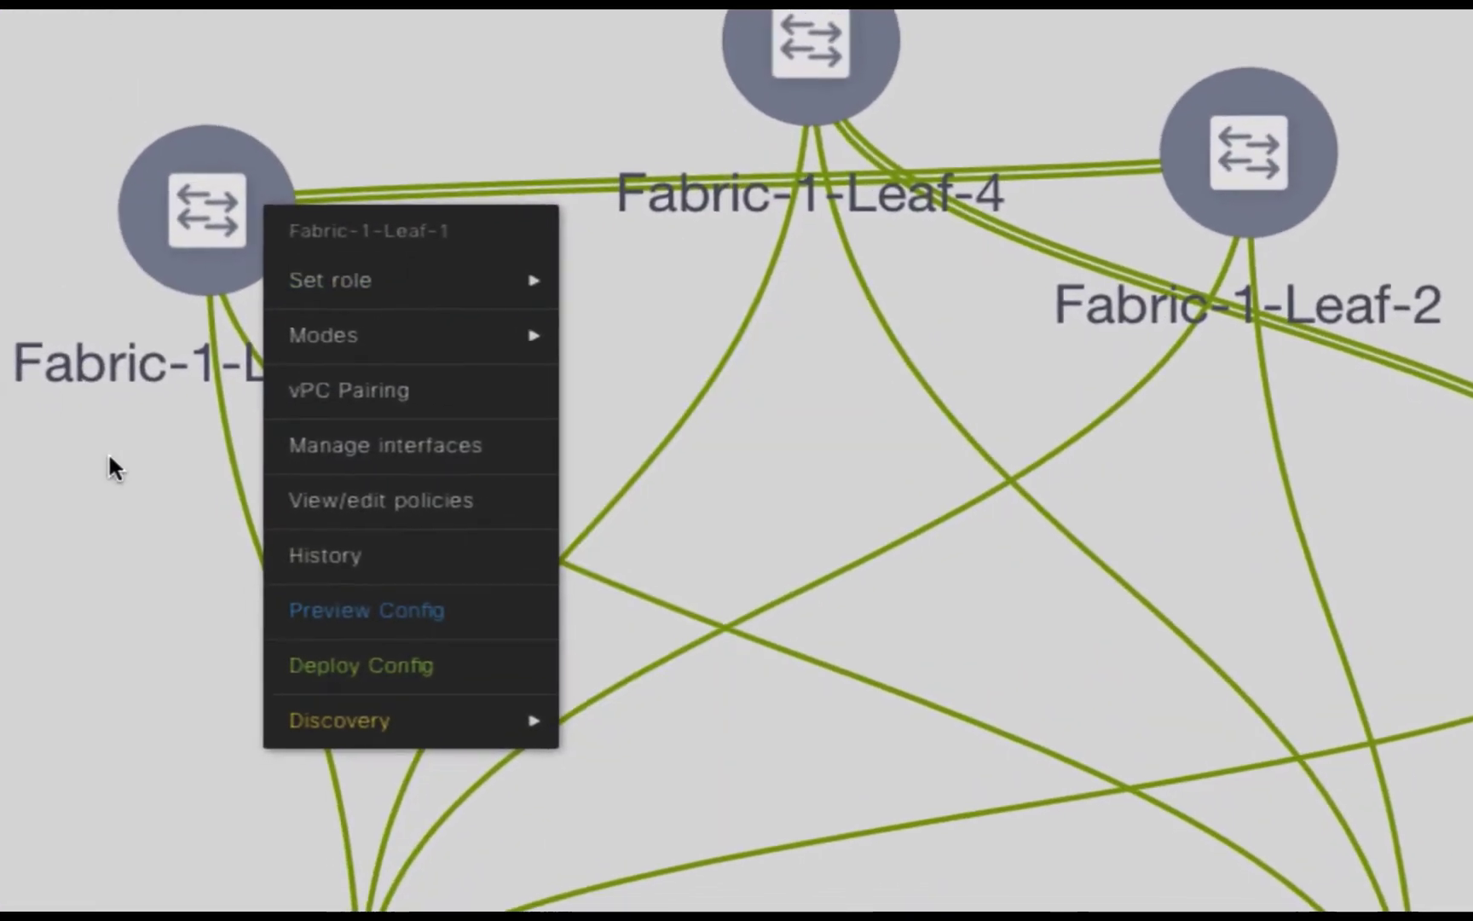
pyautogui.click(111, 467)
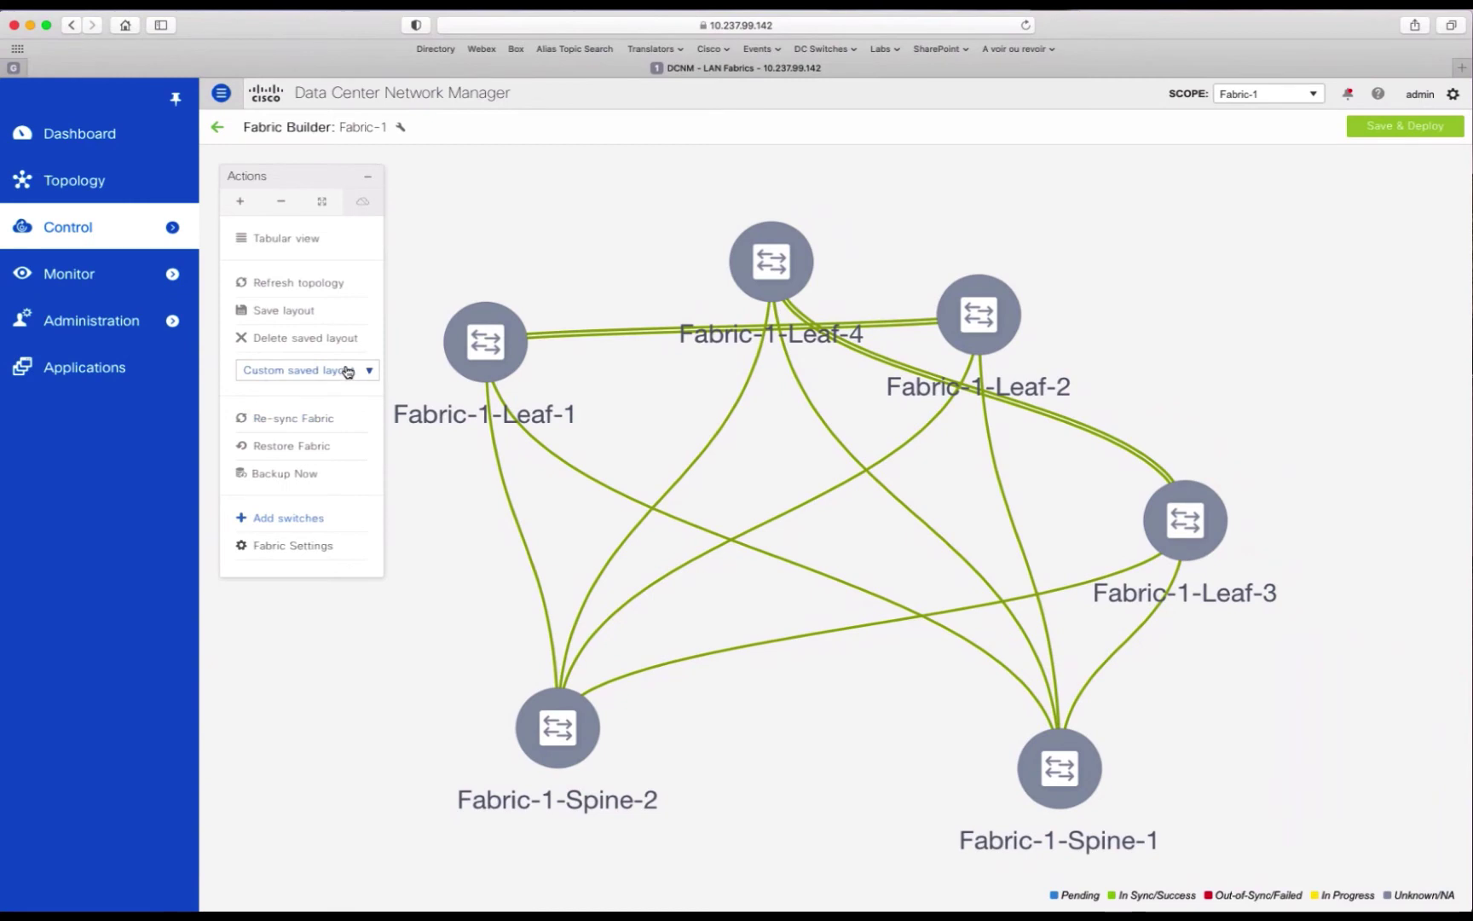
# Step: Apply the Hierarchical layout, acknowledge the reload notice, and show the switches in Tabular view
pyautogui.click(348, 370)
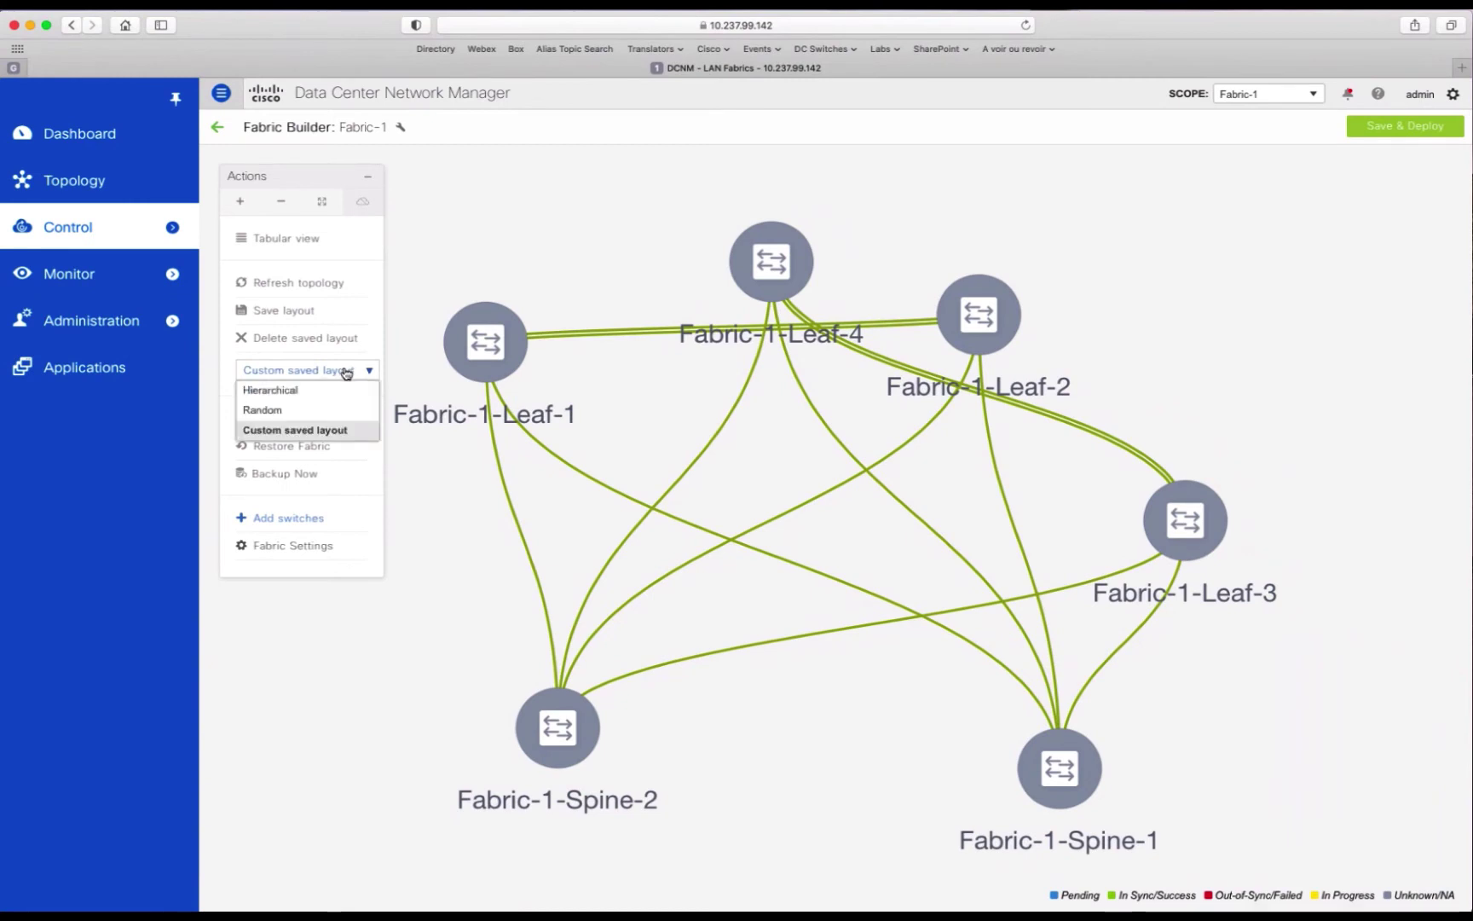
pyautogui.click(301, 389)
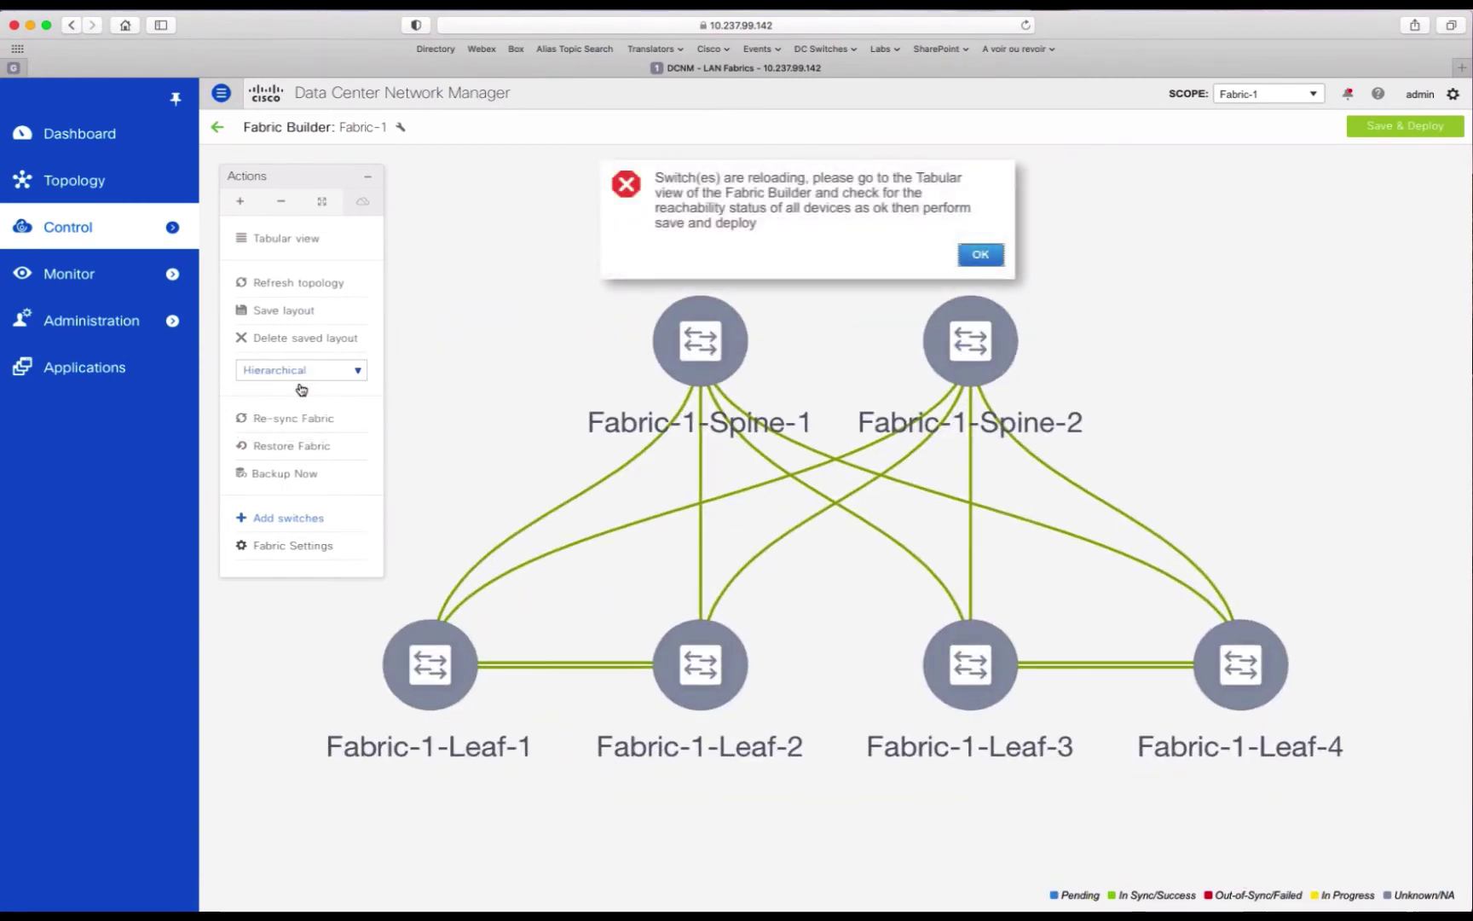
pyautogui.click(290, 310)
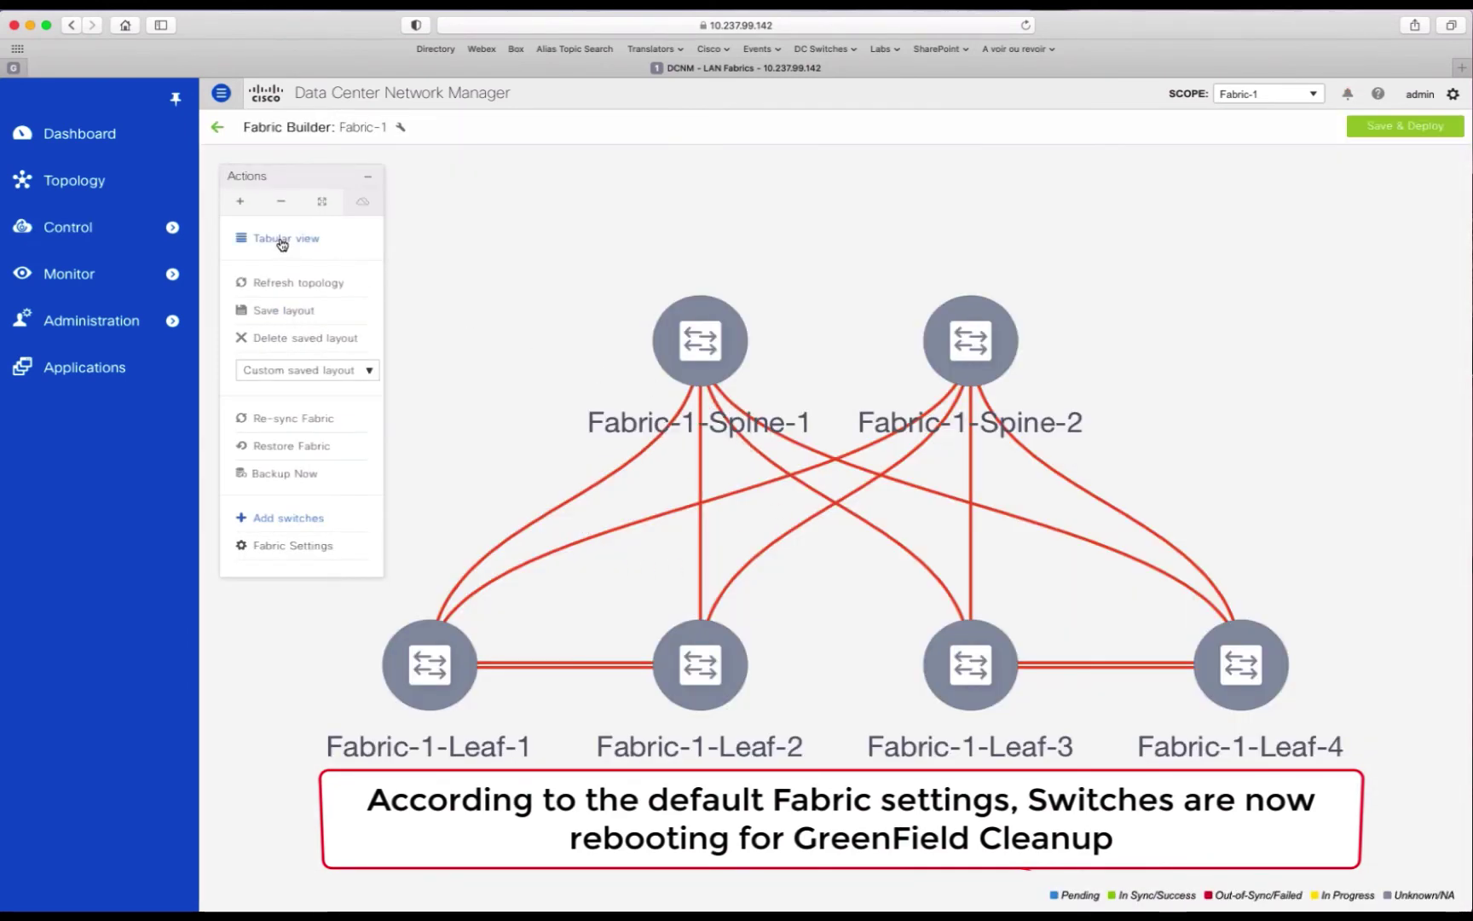
pyautogui.click(281, 240)
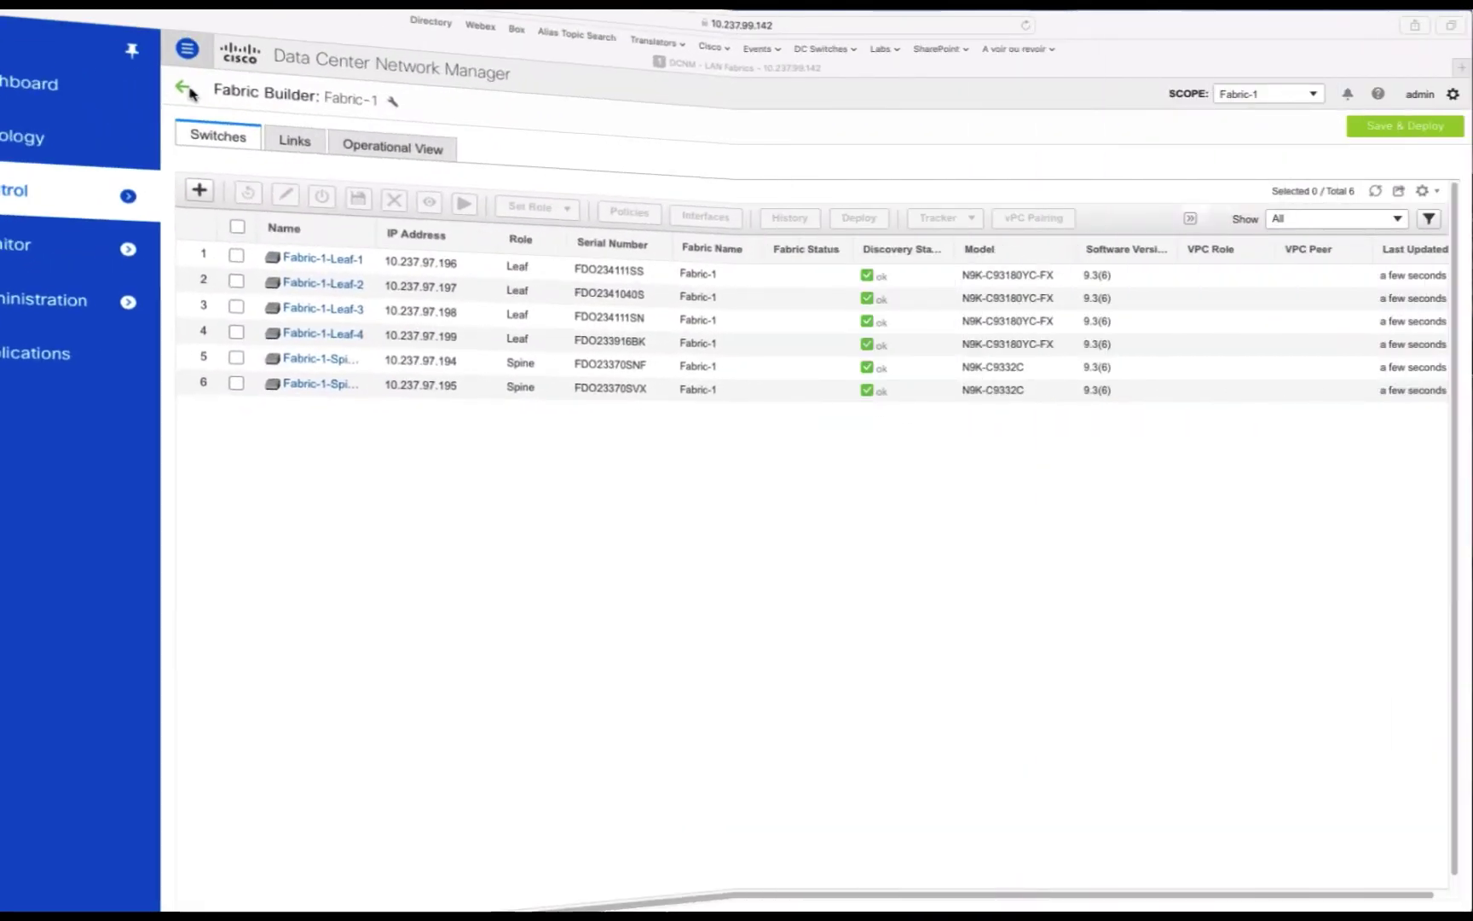
# Step: Pair Fabric-1-Leaf-1 with Fabric-1-Leaf-2 as a vPC domain
pyautogui.click(218, 129)
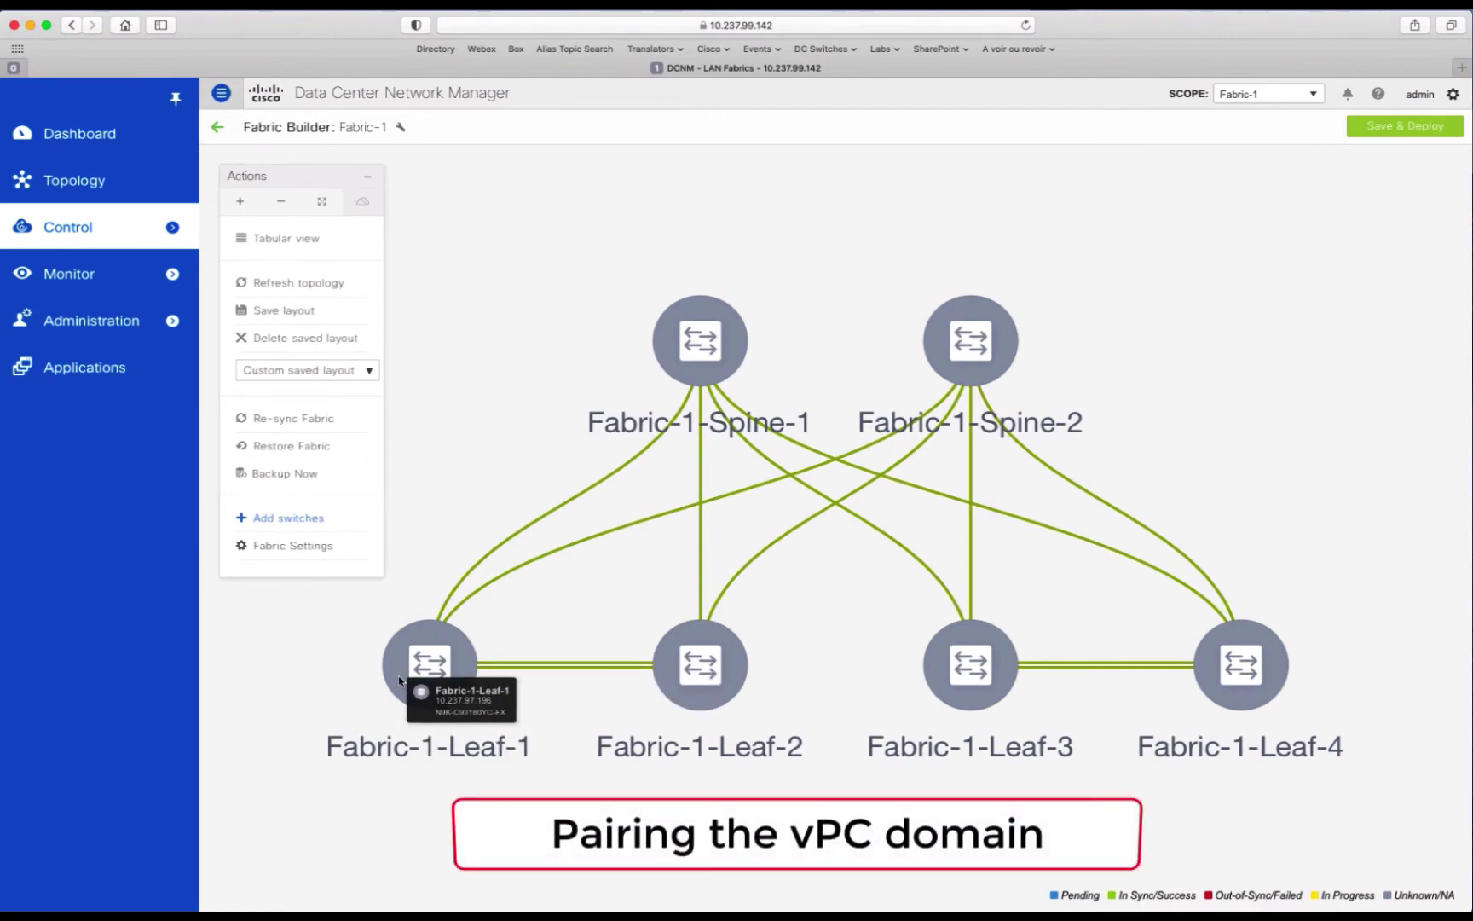
pyautogui.rightClick(398, 675)
pyautogui.click(468, 511)
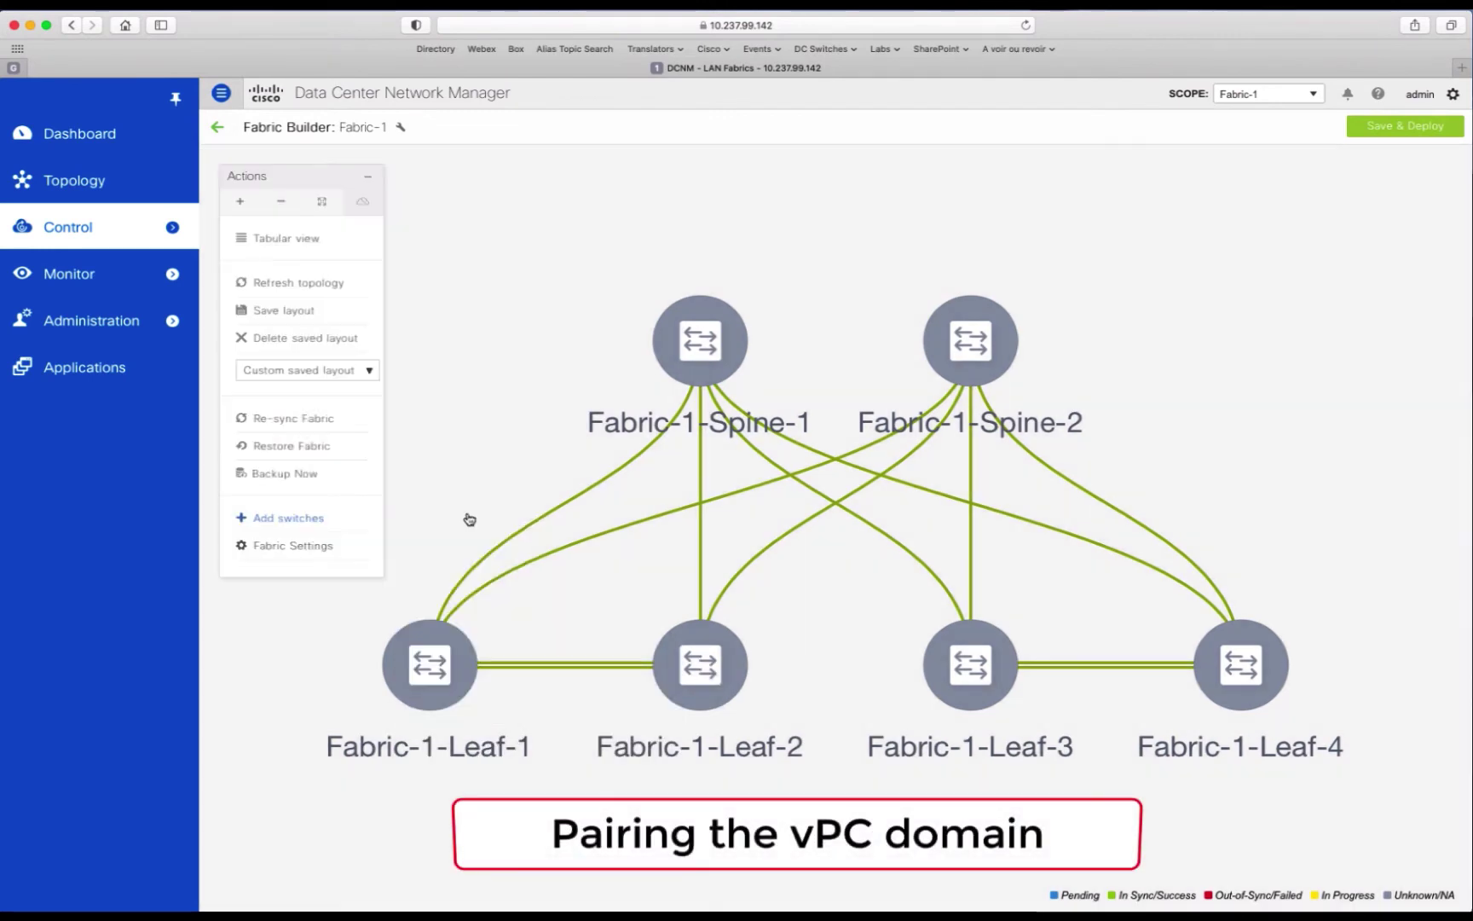
pyautogui.click(425, 415)
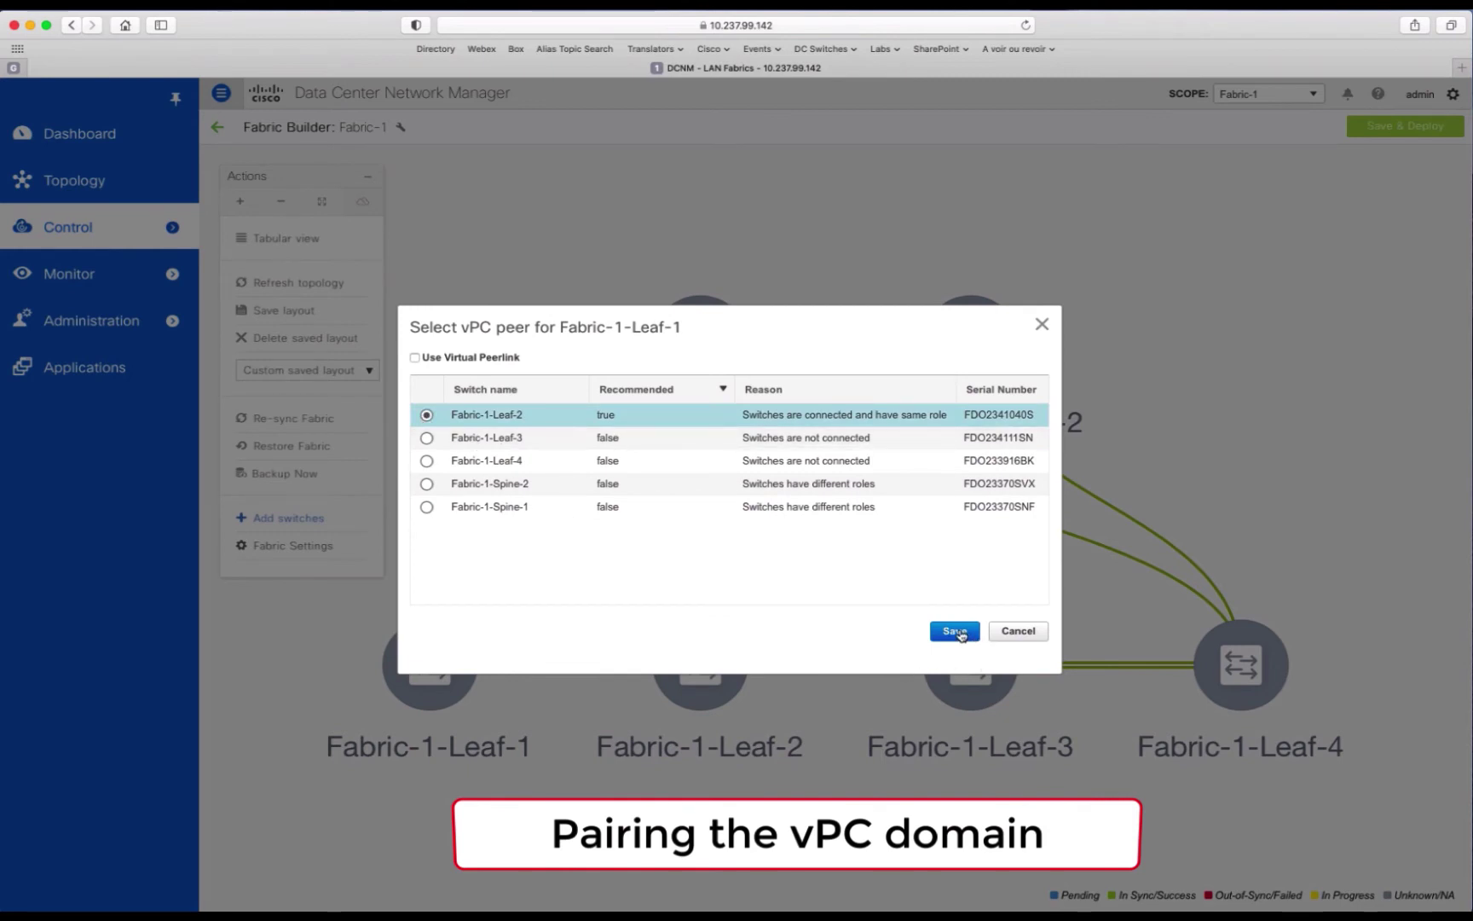
pyautogui.click(953, 633)
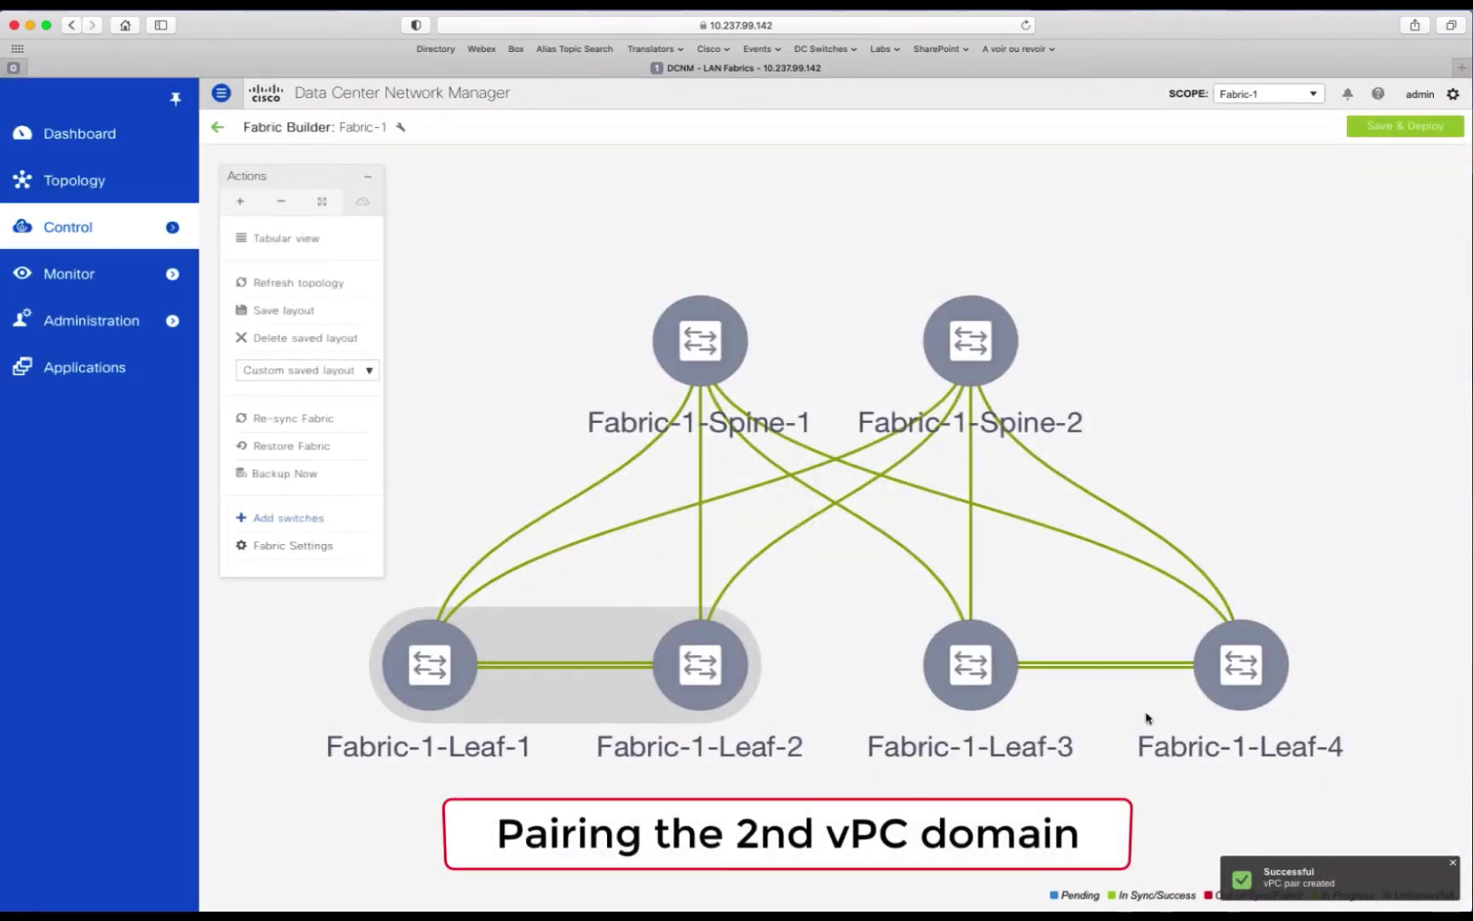
# Step: Pair Fabric-1-Leaf-3 with Fabric-1-Leaf-4 as a vPC domain
pyautogui.rightClick(973, 635)
pyautogui.moveTo(1055, 685)
pyautogui.click(1050, 720)
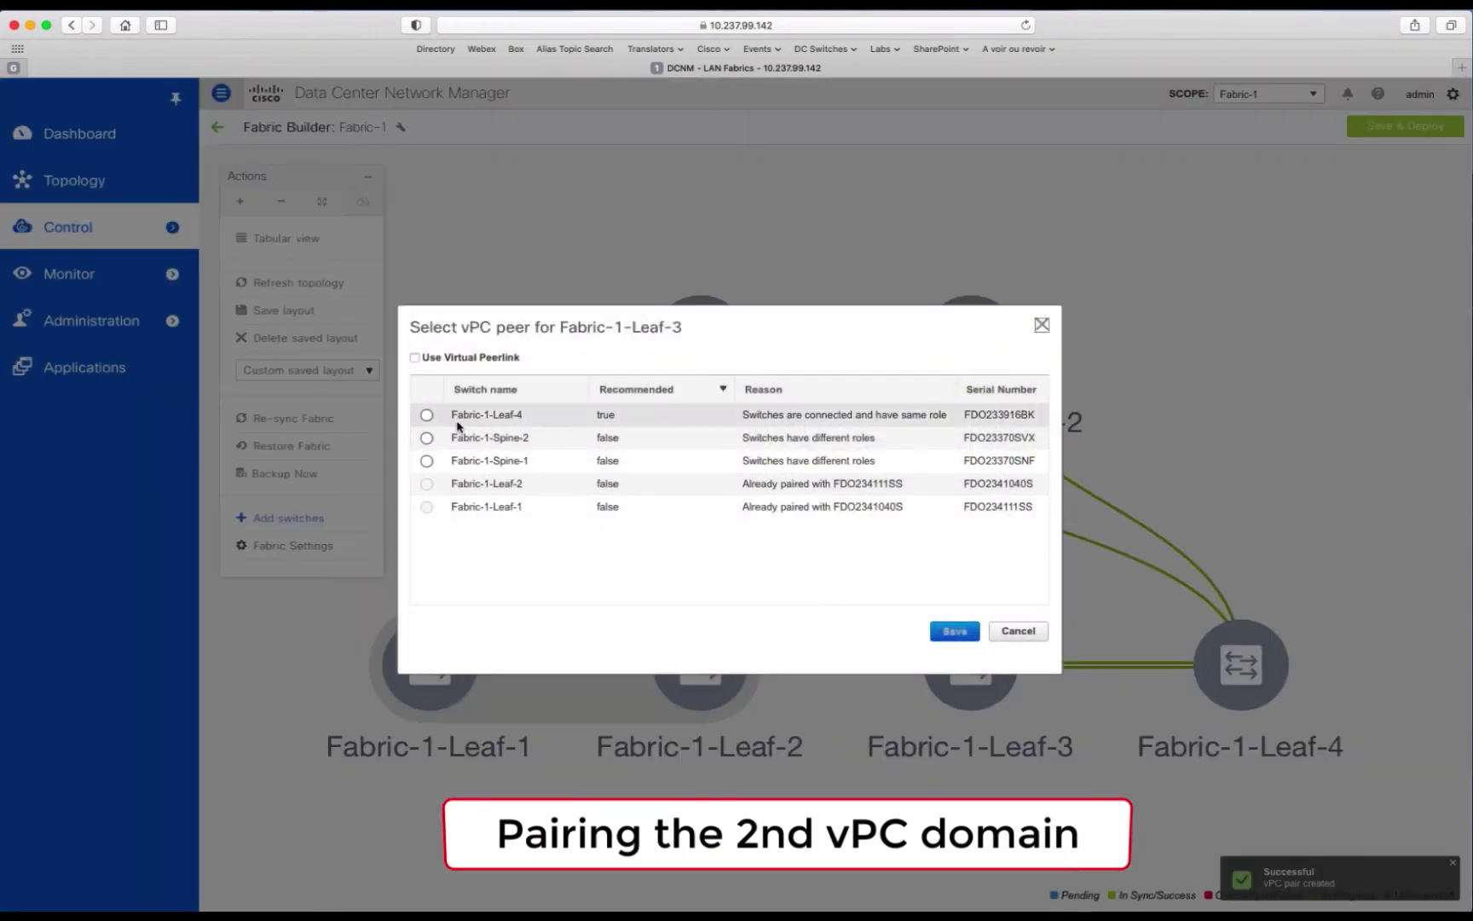
pyautogui.click(430, 421)
pyautogui.click(959, 637)
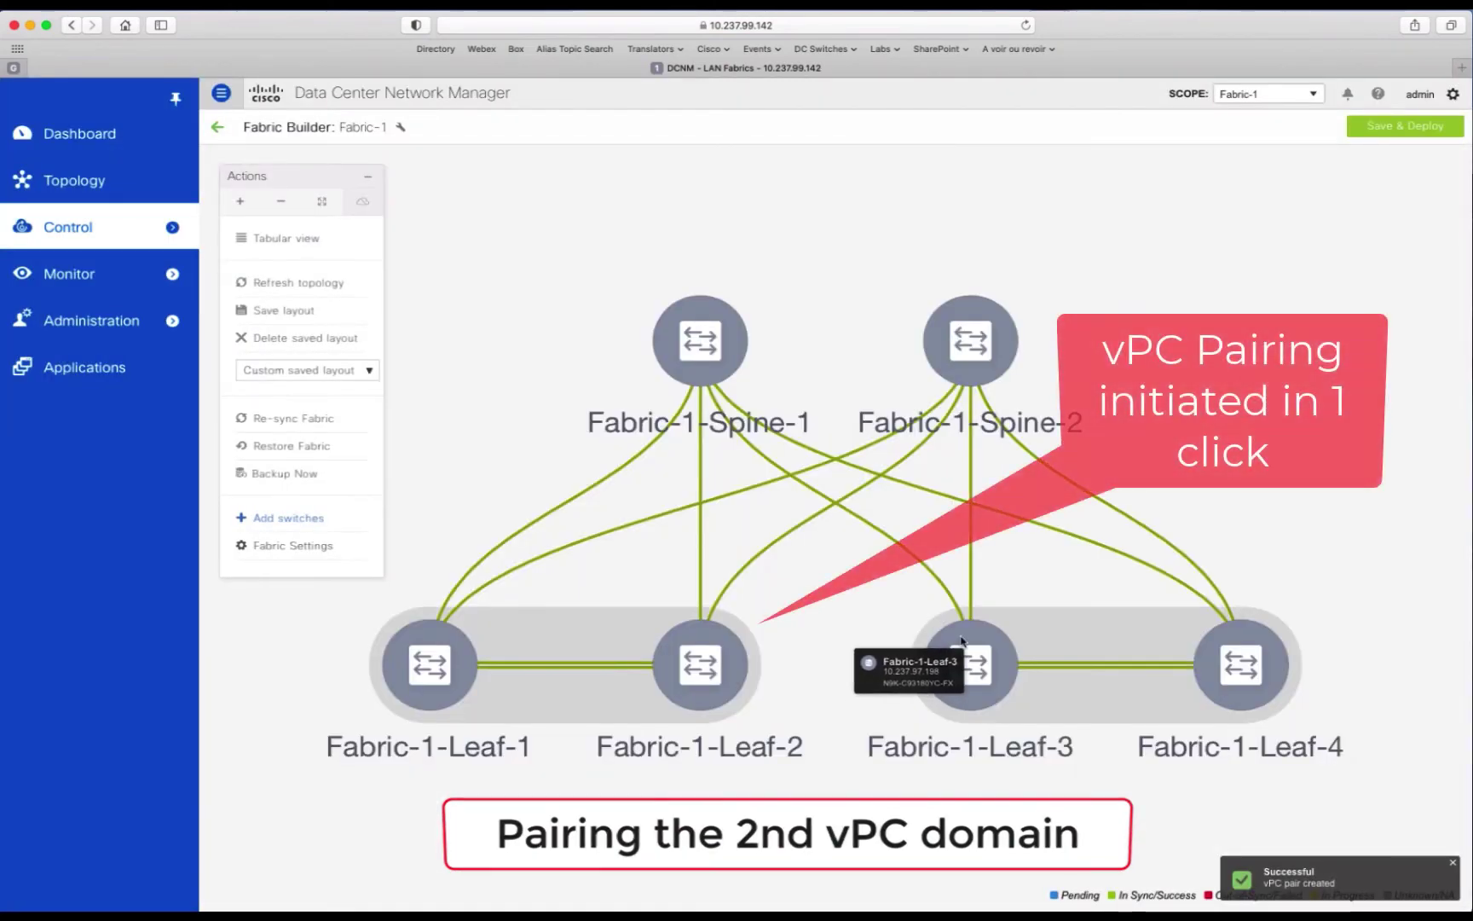
# Step: Save & Deploy Fabric-1, review Leaf-1's pending config side by side, then deploy to all six switches
pyautogui.click(1405, 128)
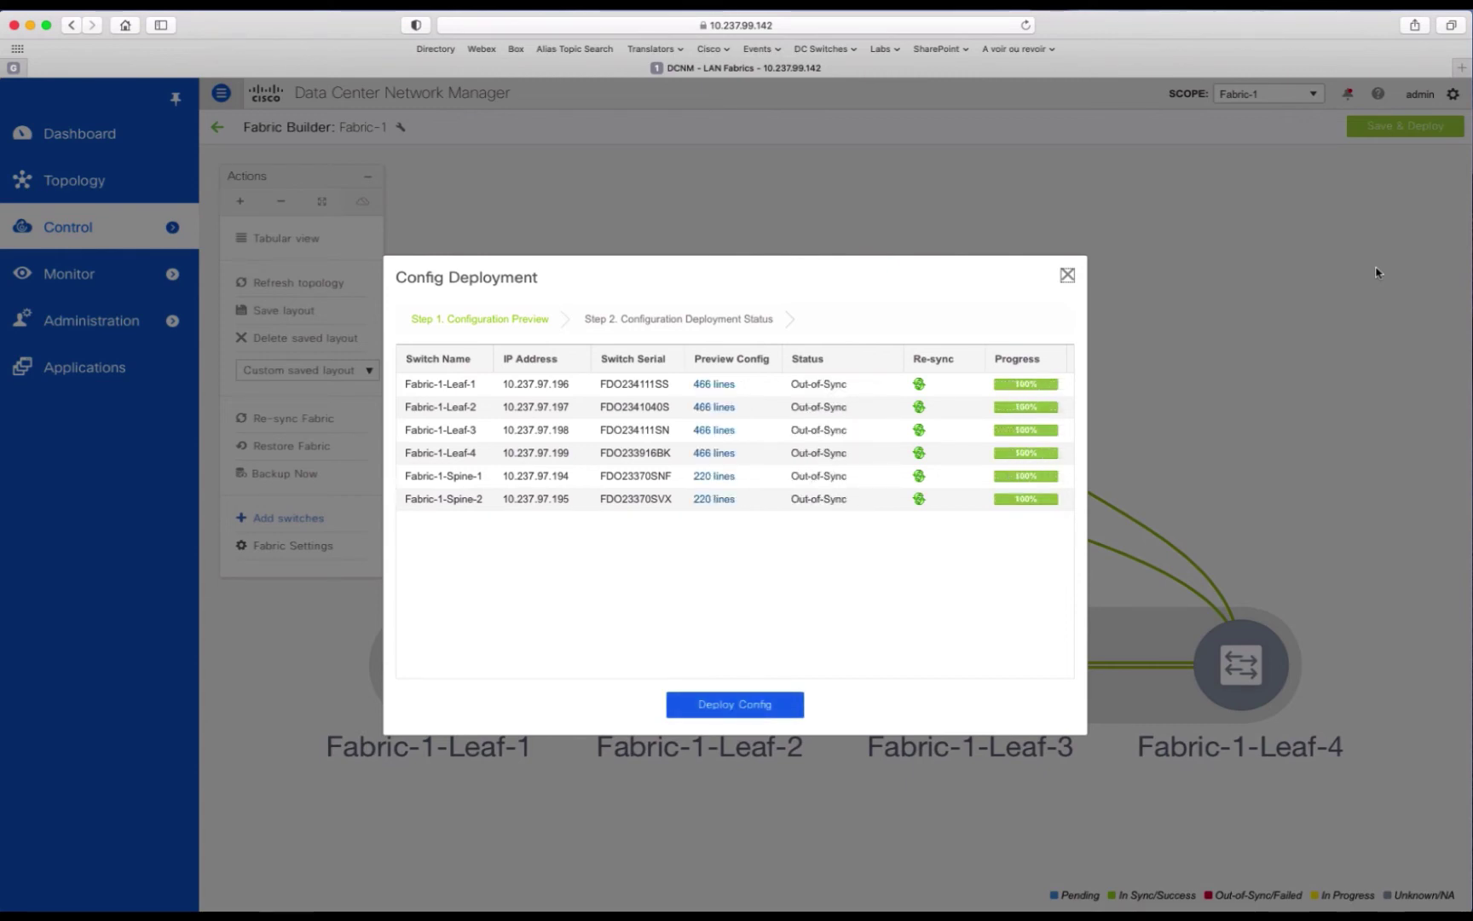
pyautogui.click(700, 386)
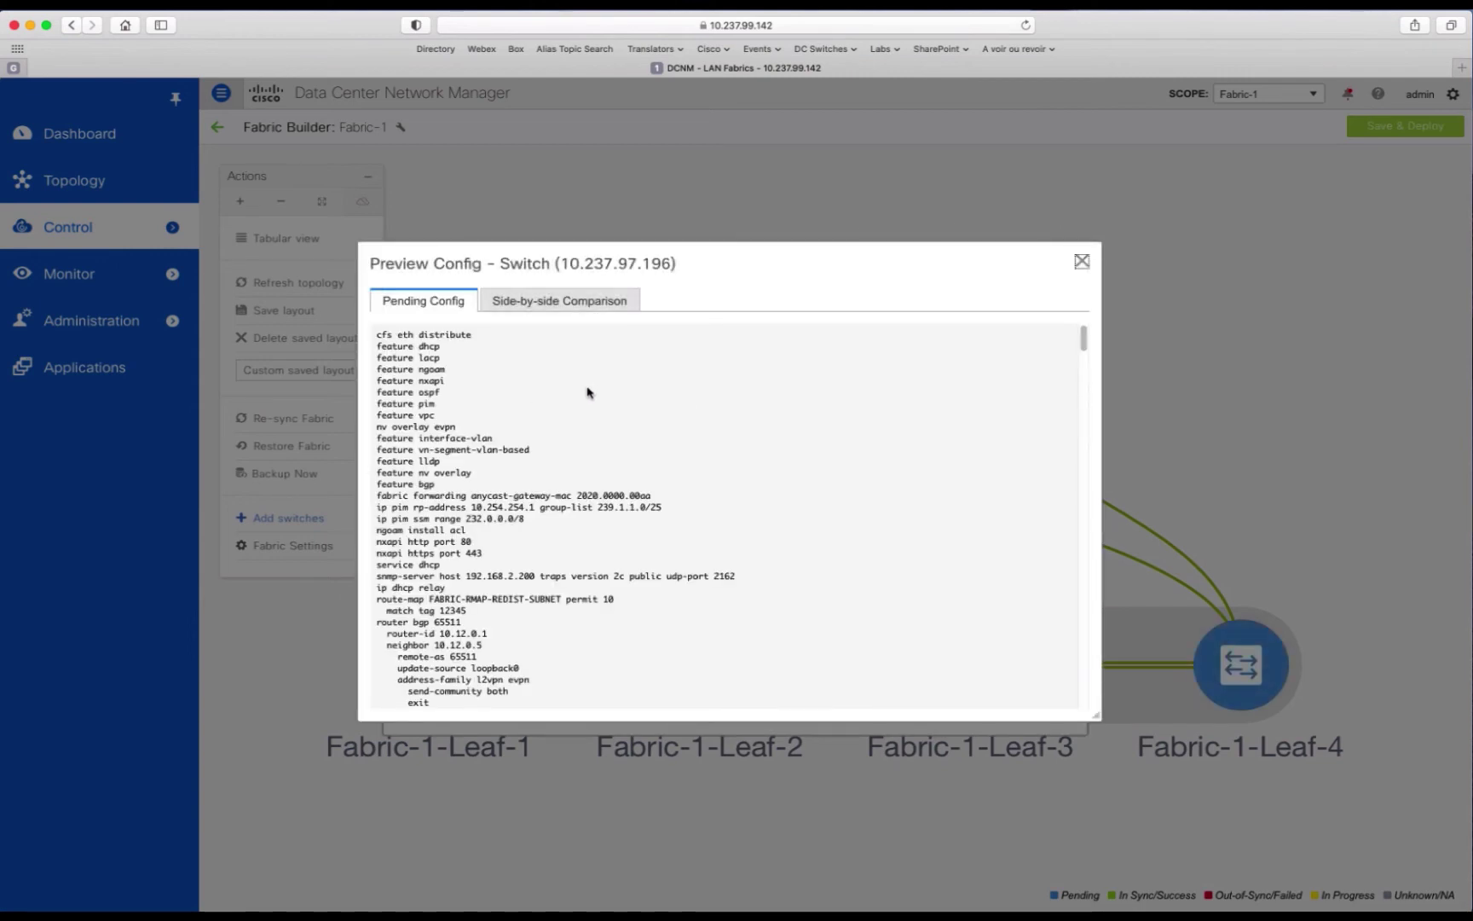
pyautogui.scroll(-6, 689, 398)
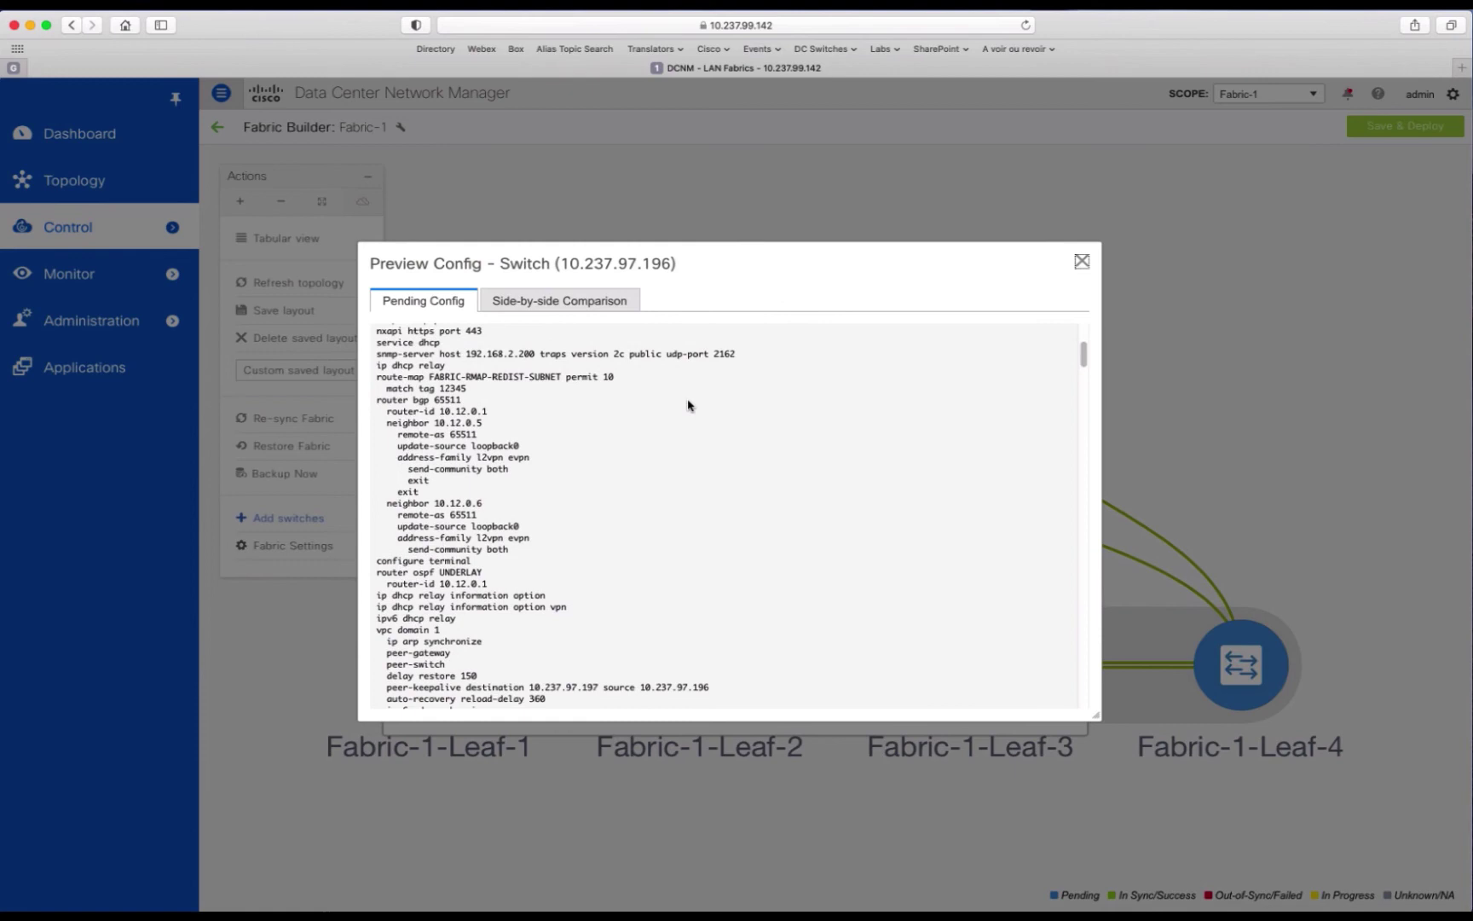
pyautogui.scroll(-15, 689, 403)
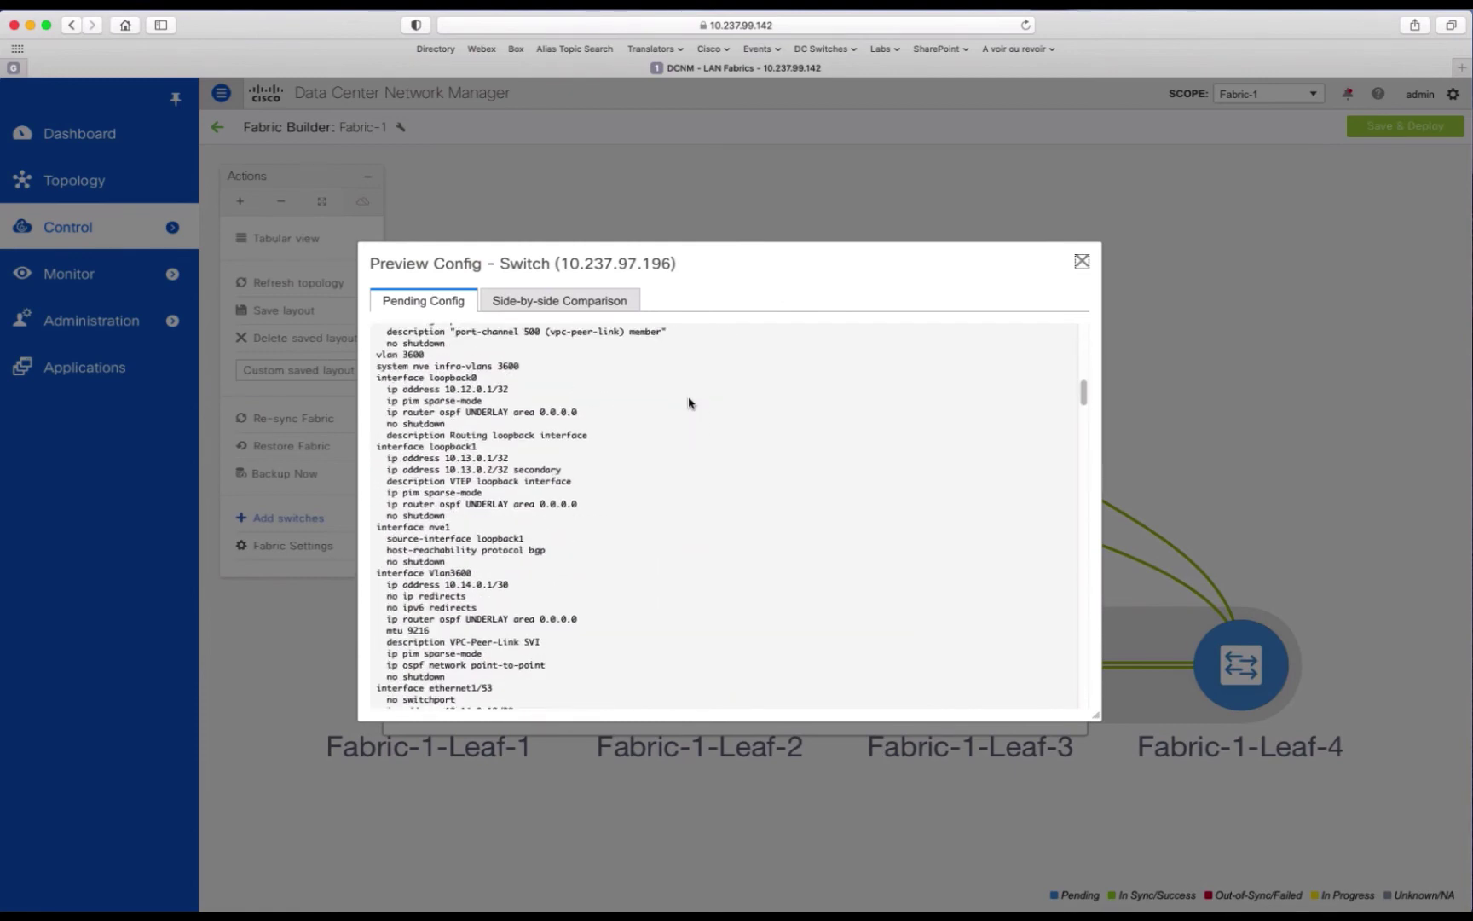
pyautogui.scroll(-2, 689, 403)
pyautogui.scroll(20, 687, 399)
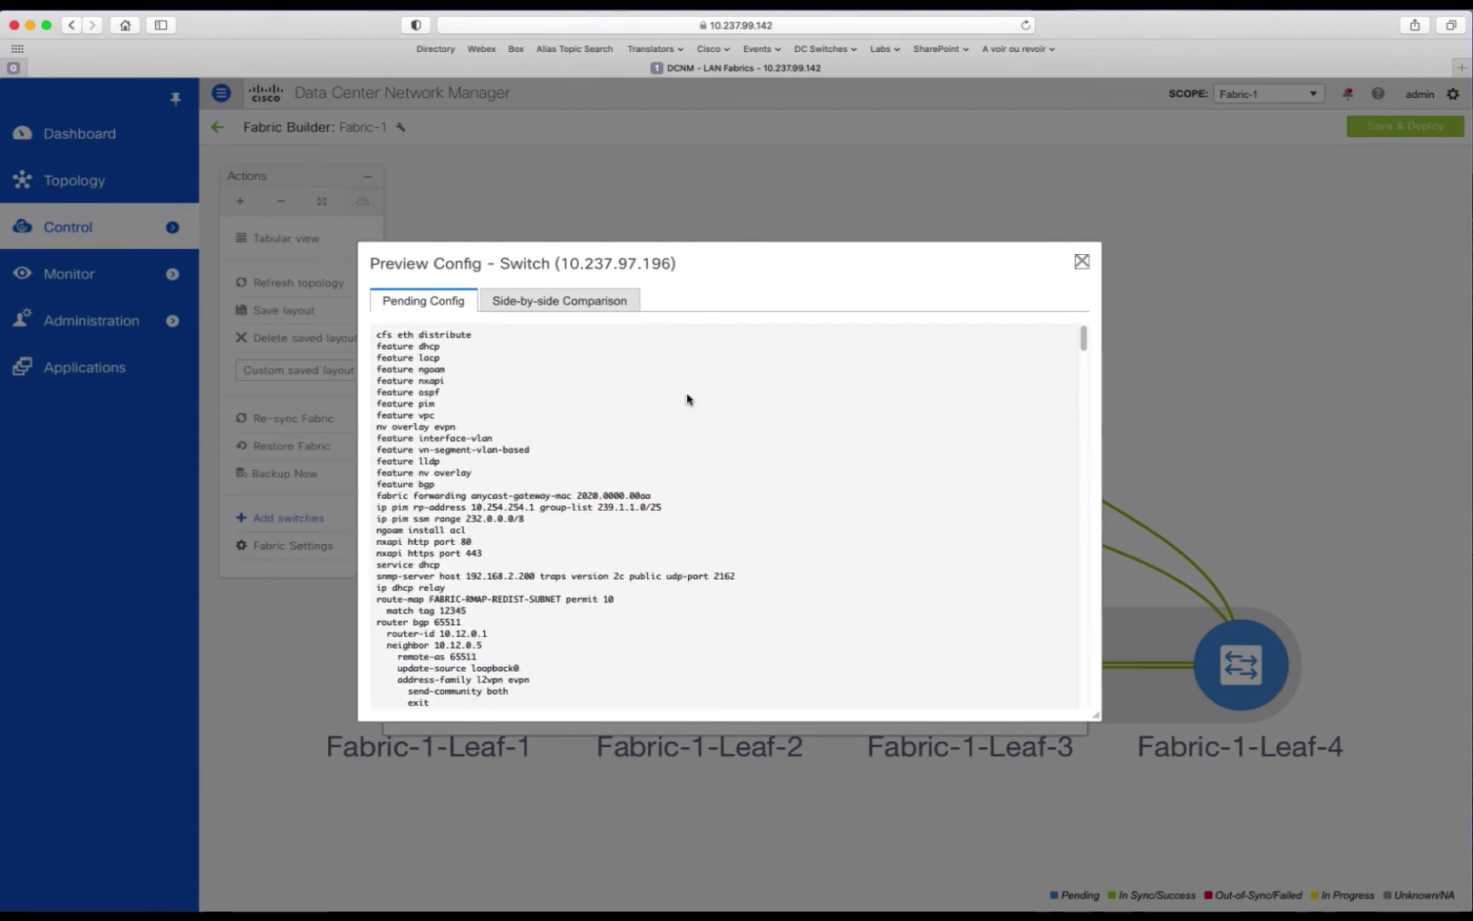
pyautogui.click(597, 310)
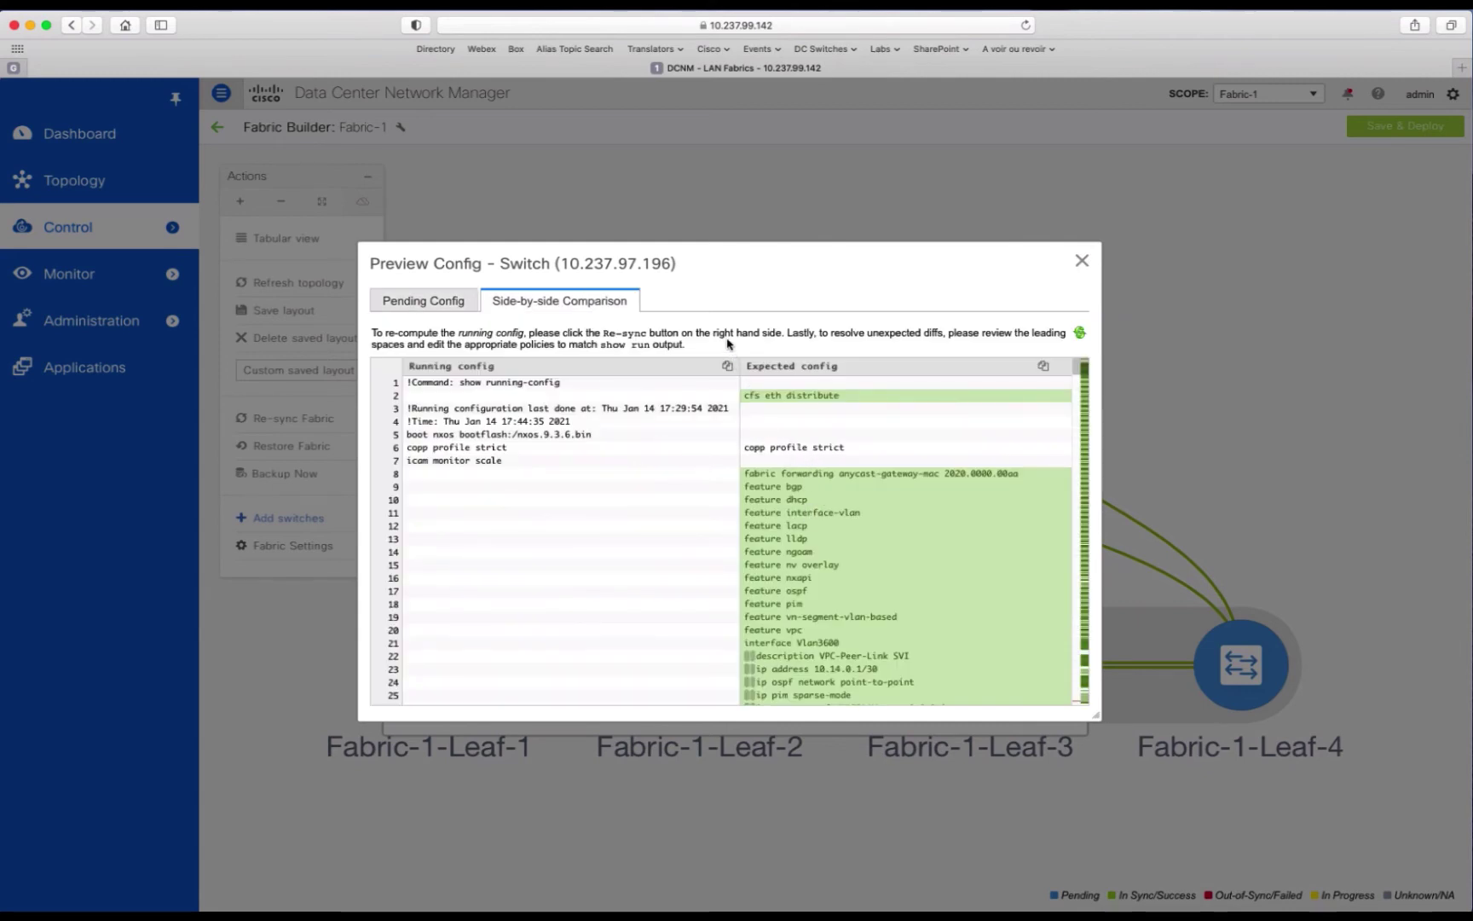
pyautogui.click(1083, 263)
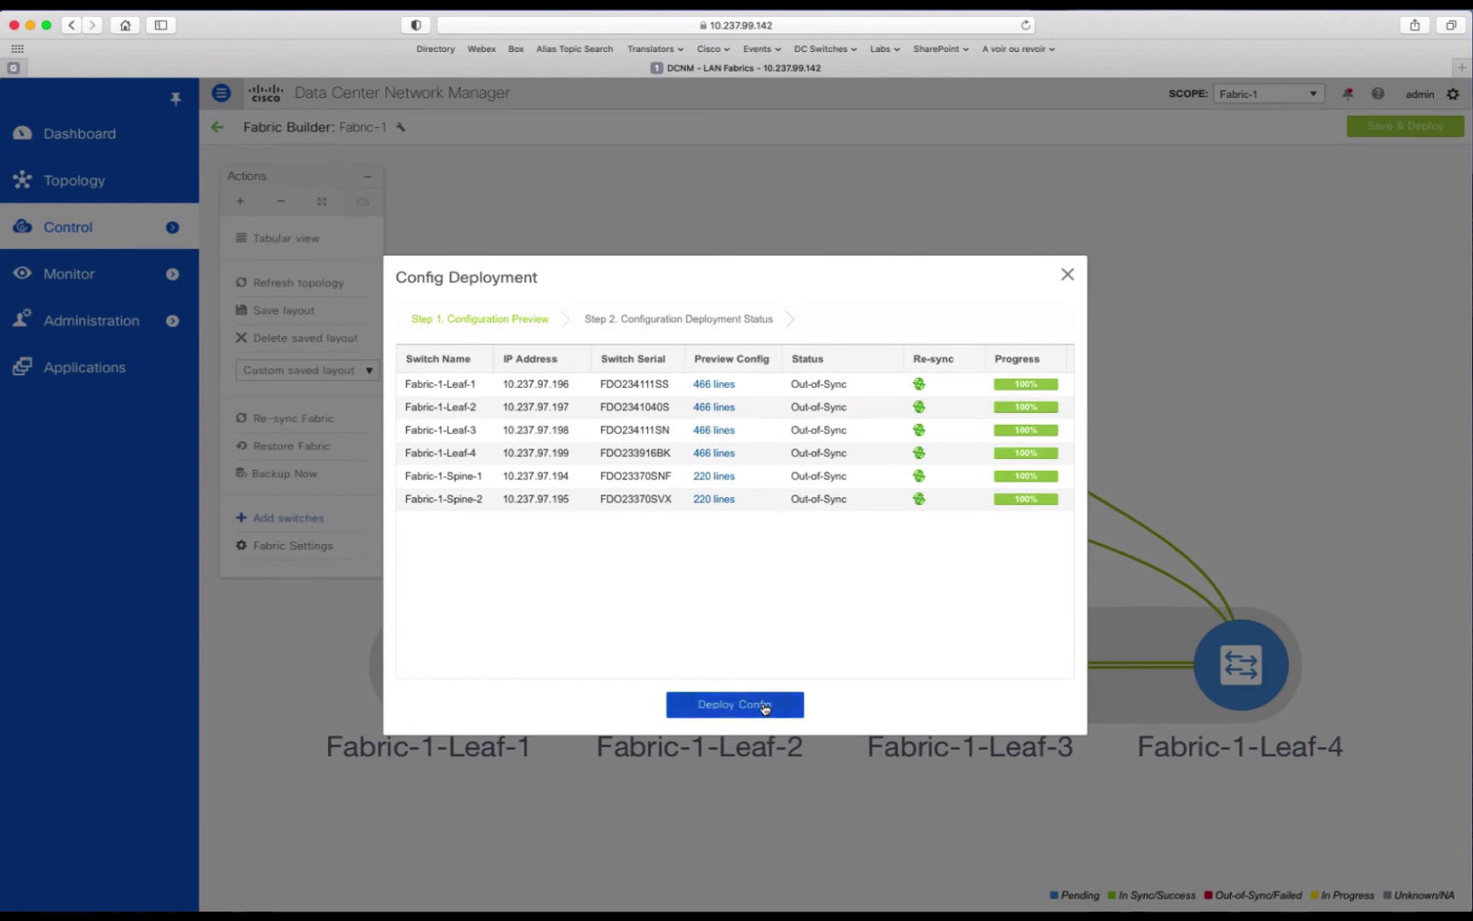
pyautogui.click(772, 704)
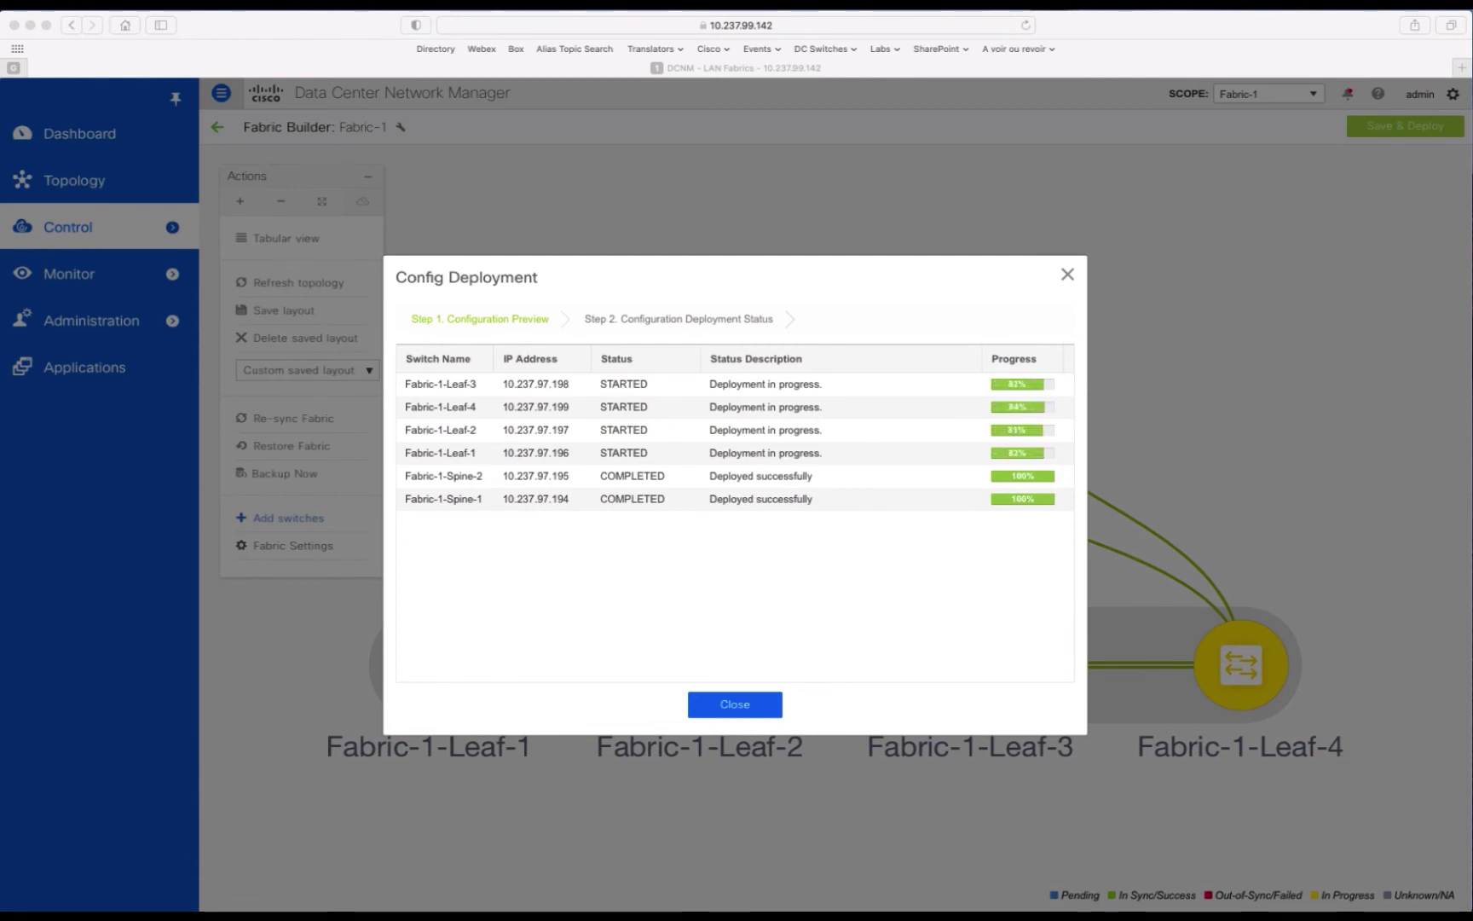
pyautogui.click(735, 710)
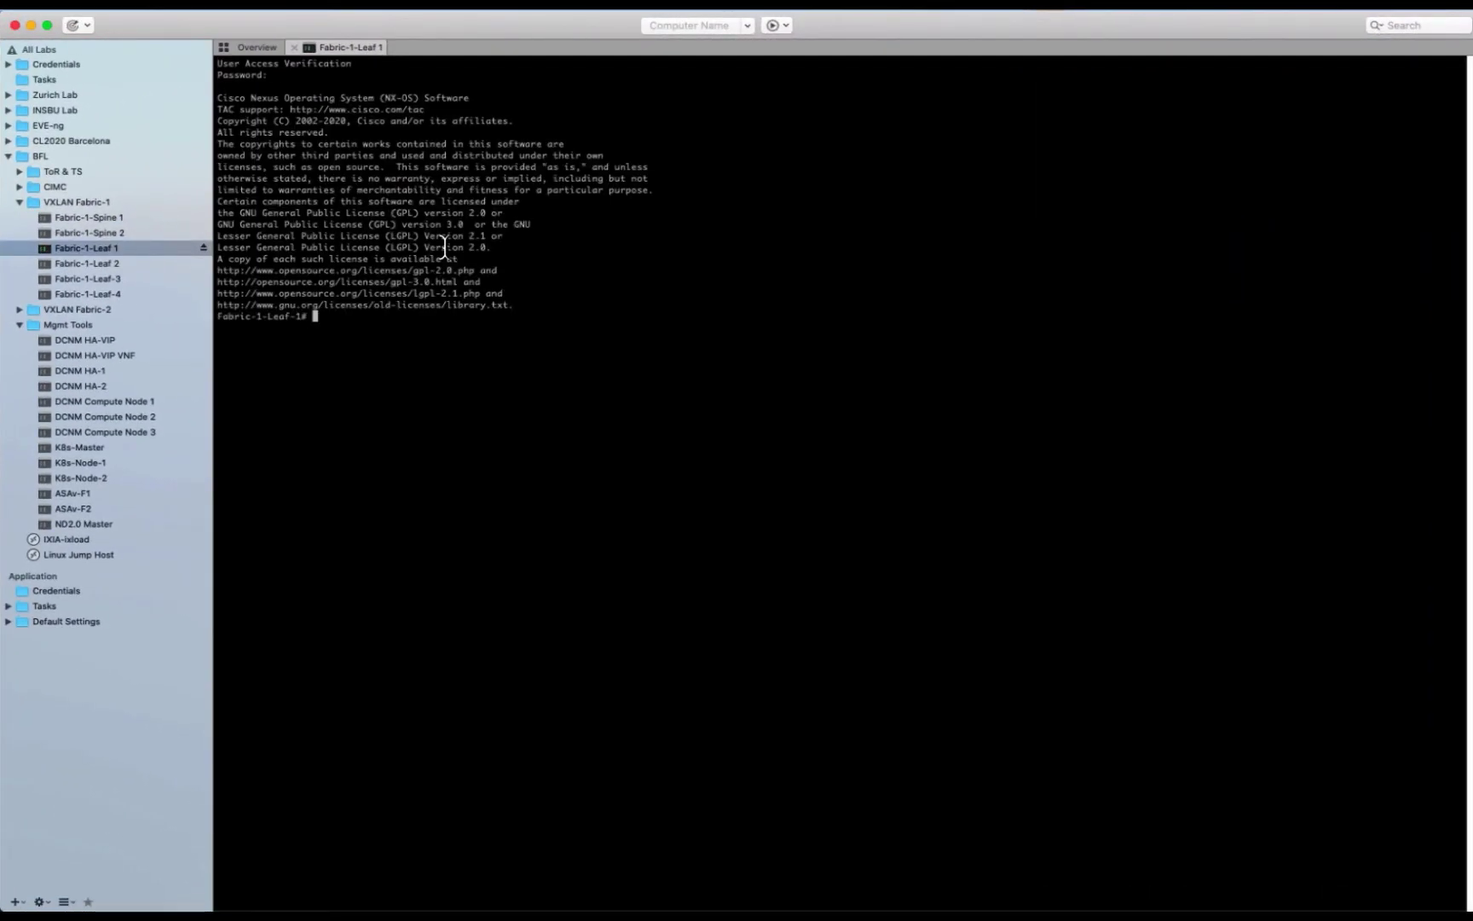
# Step: Run 'sho run' on Fabric-1-Leaf-1 and page through the whole running configuration
pyautogui.write('sho run')
pyautogui.press('Return')
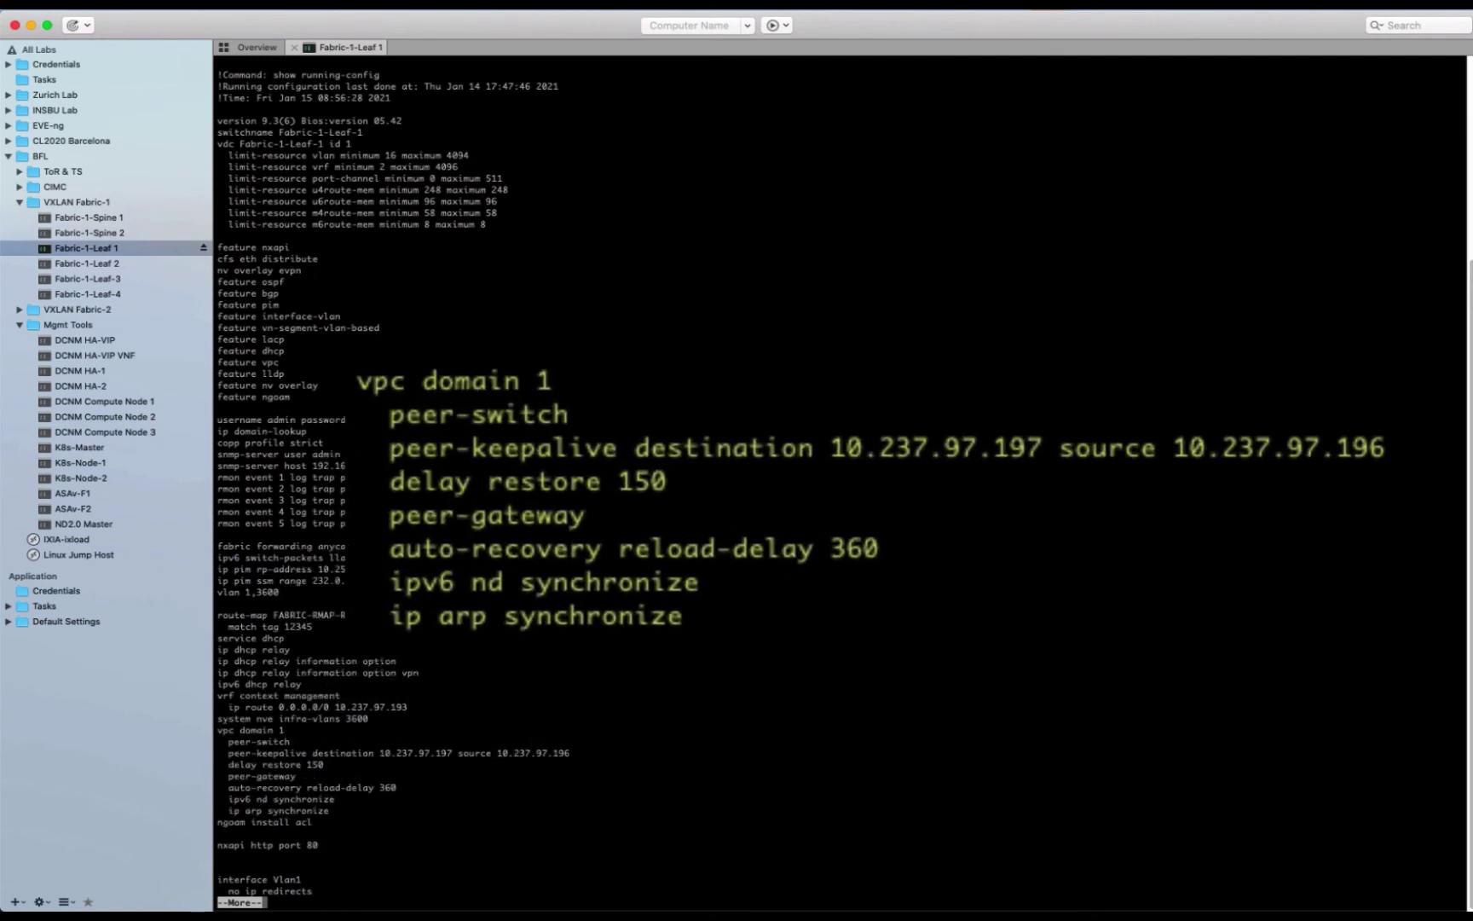
pyautogui.press('space')
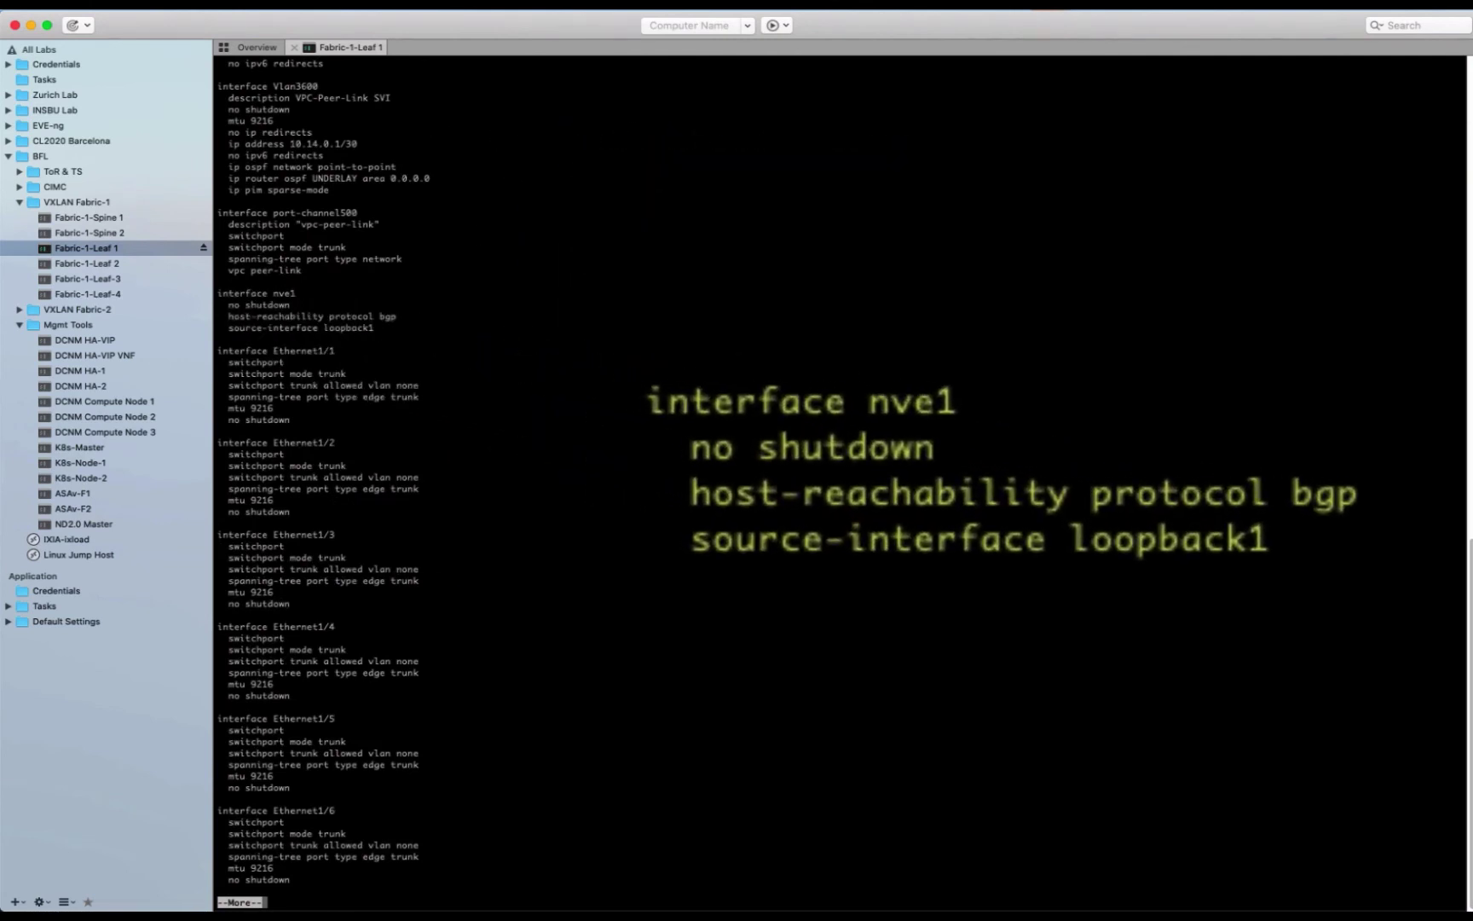
pyautogui.press('space')
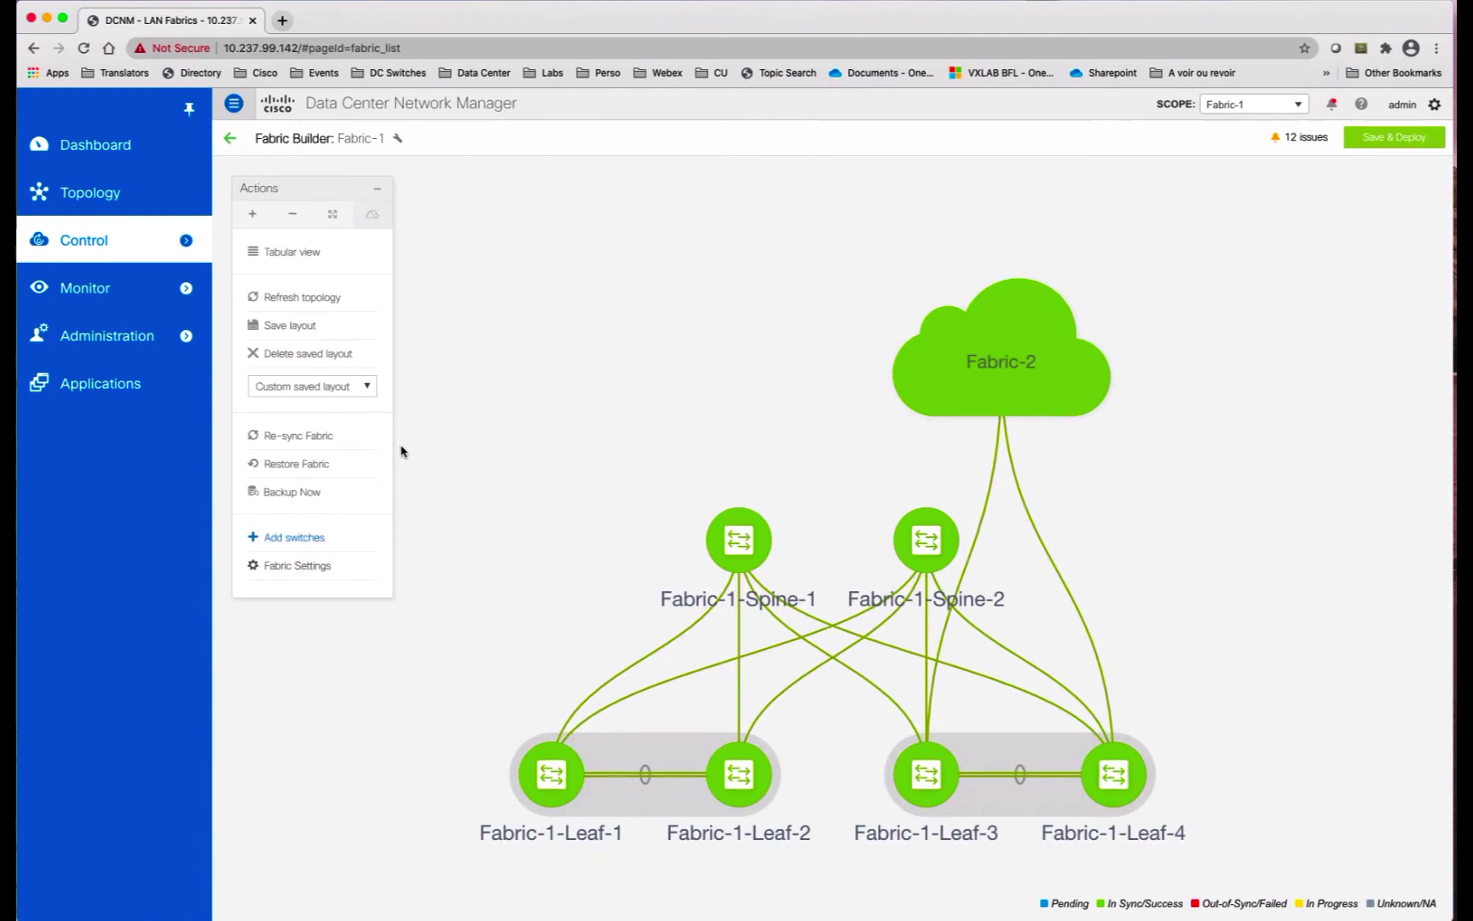
# Step: Define a vPC interface on the Leaf-2/Leaf-1 pair with vPC ID 18 and e1/18 on both peers
pyautogui.rightClick(549, 771)
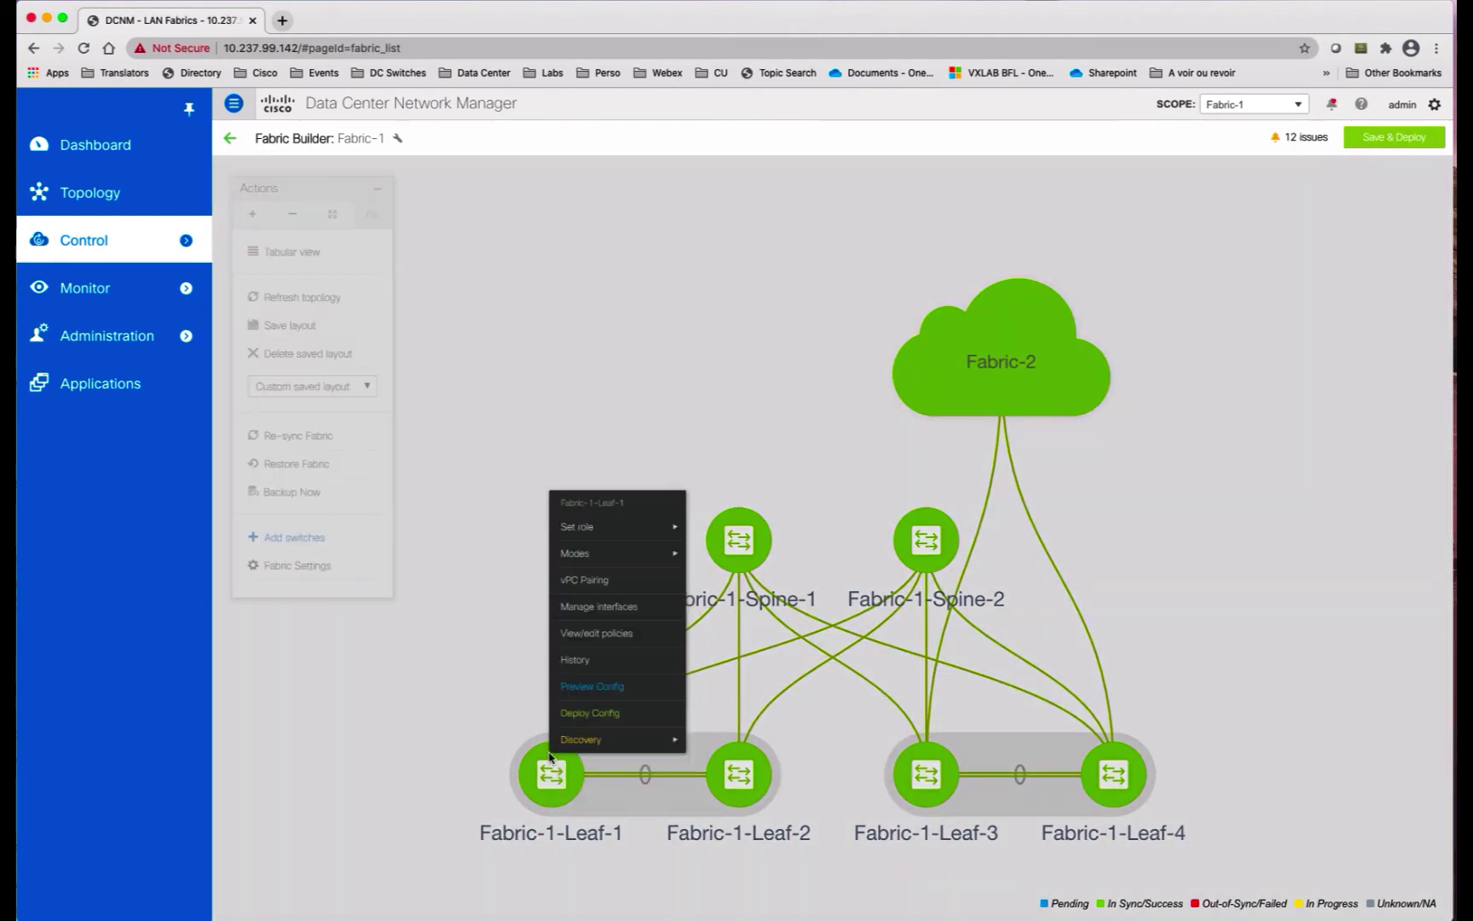
pyautogui.click(599, 606)
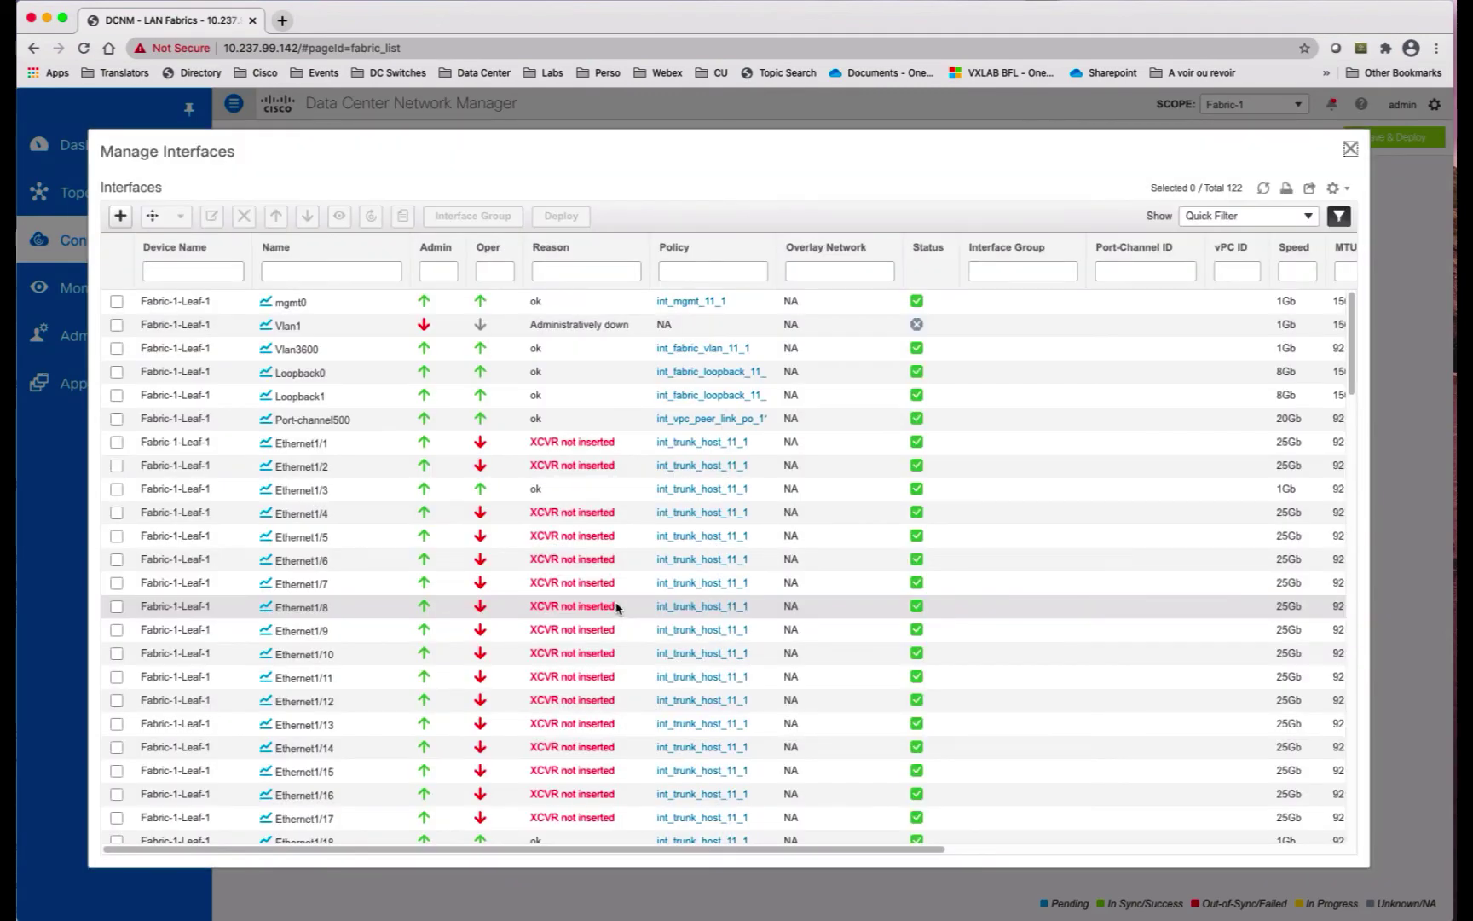
pyautogui.click(122, 217)
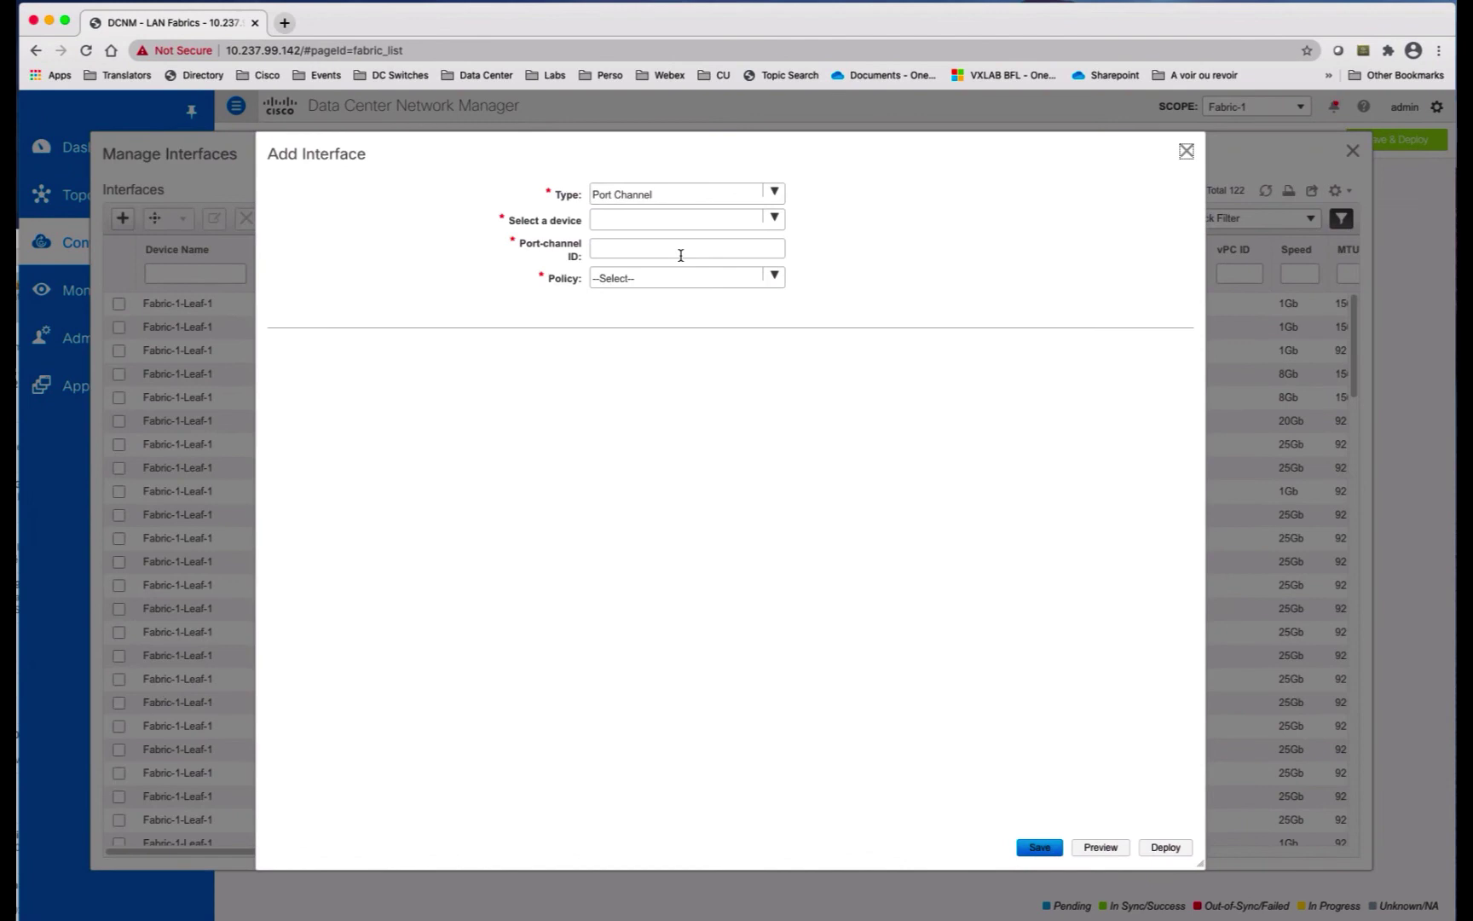
pyautogui.click(773, 192)
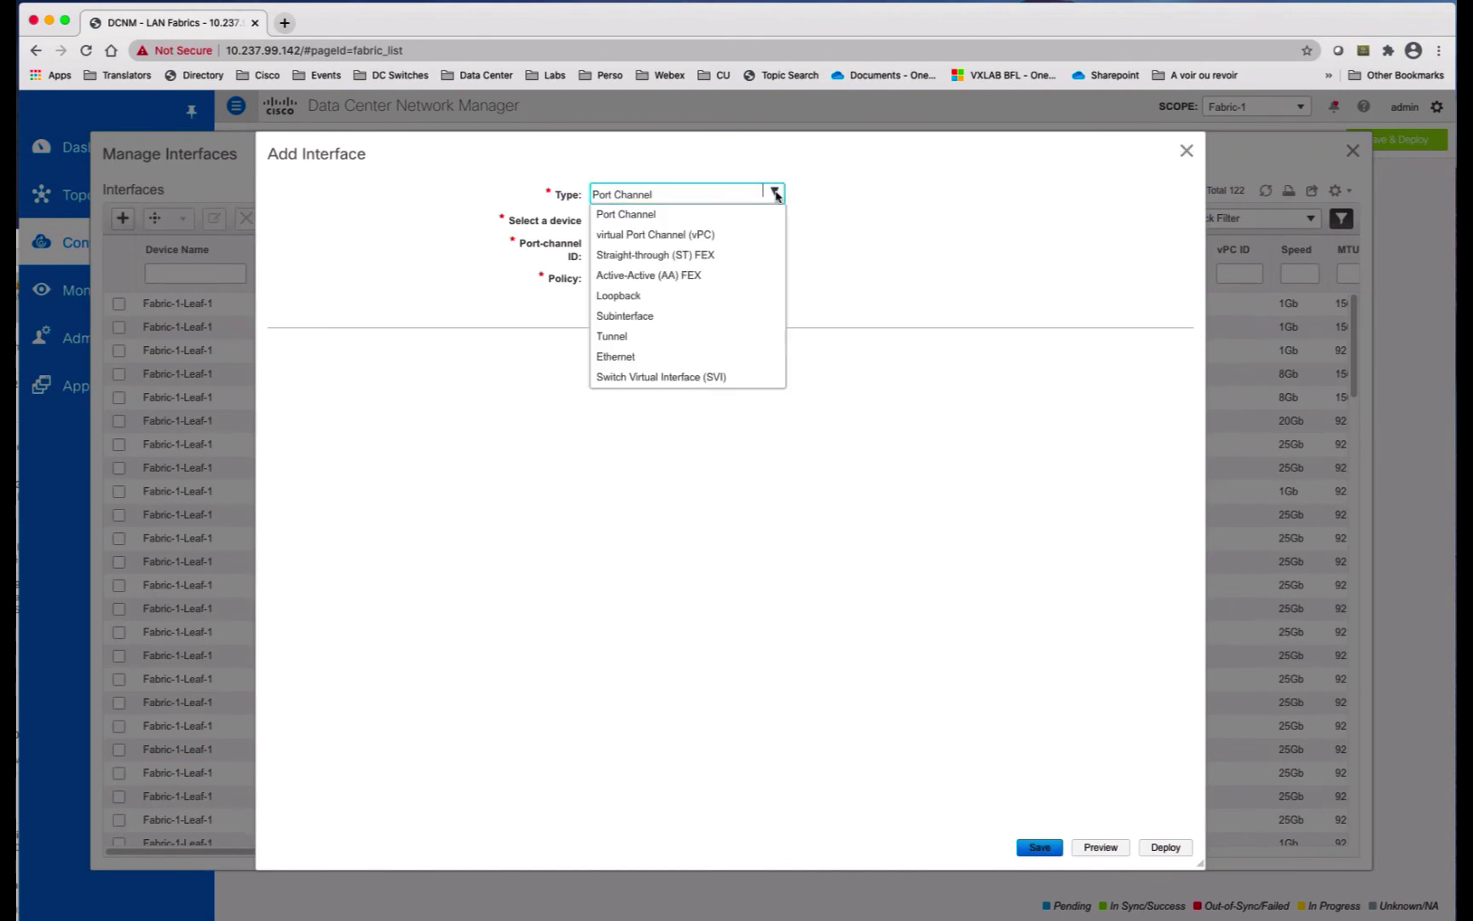
pyautogui.click(741, 236)
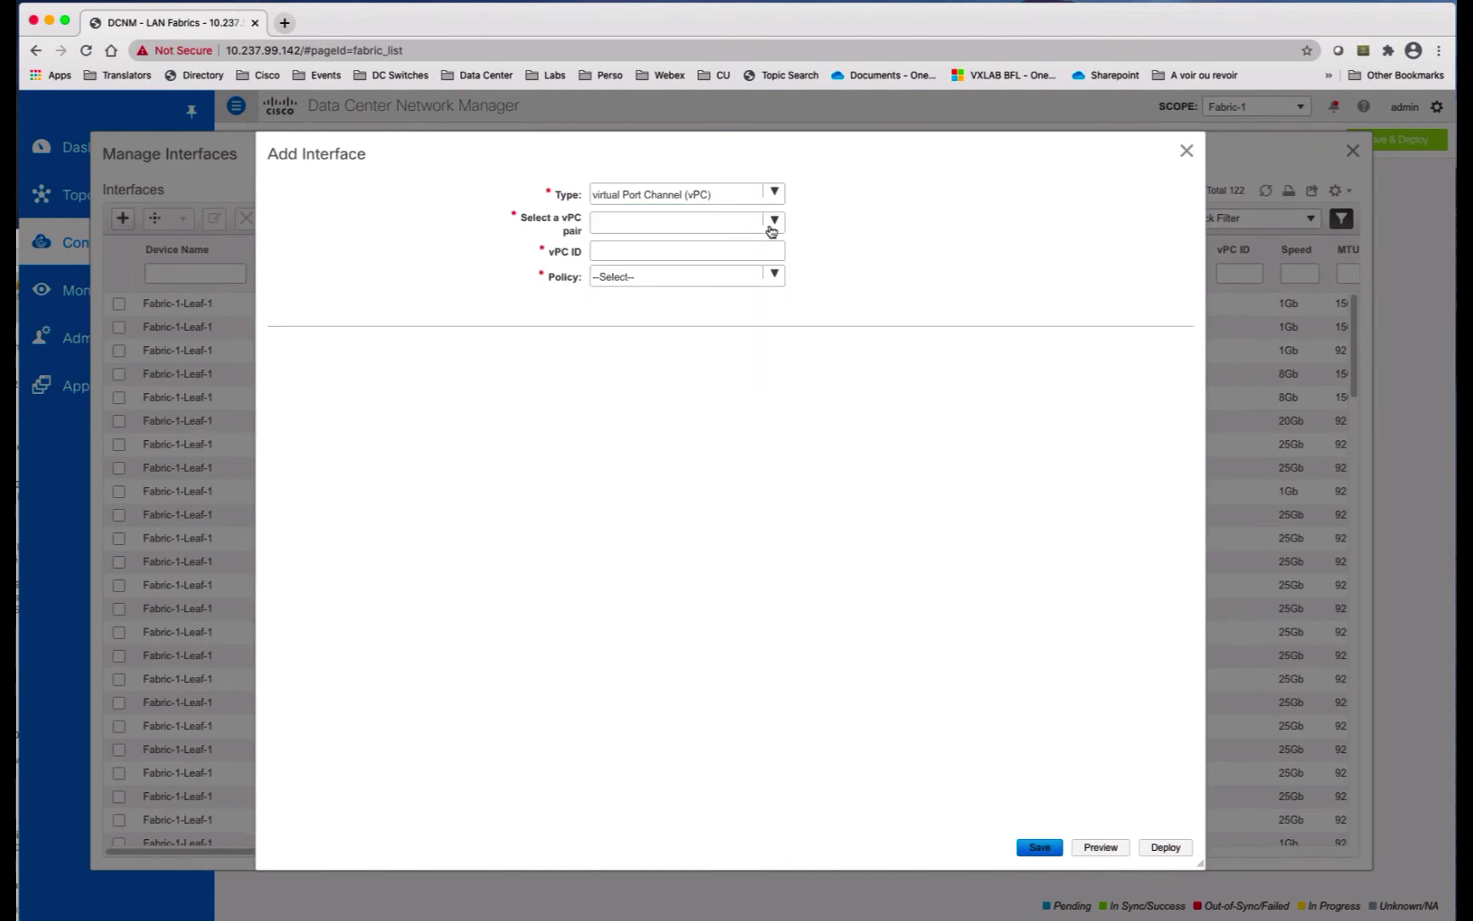
pyautogui.click(771, 223)
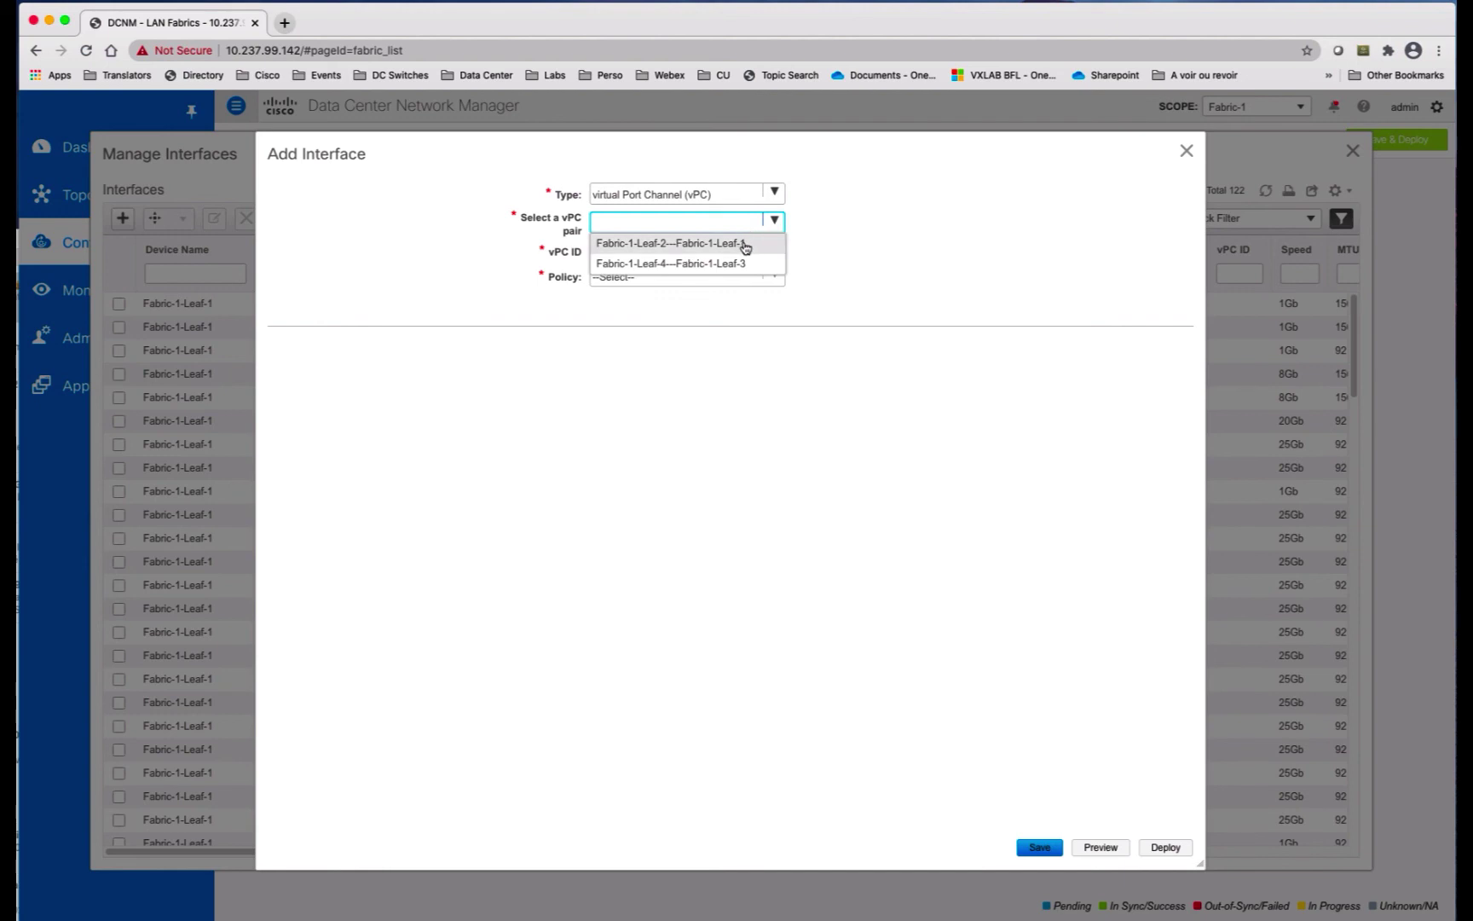
pyautogui.click(744, 245)
pyautogui.click(725, 252)
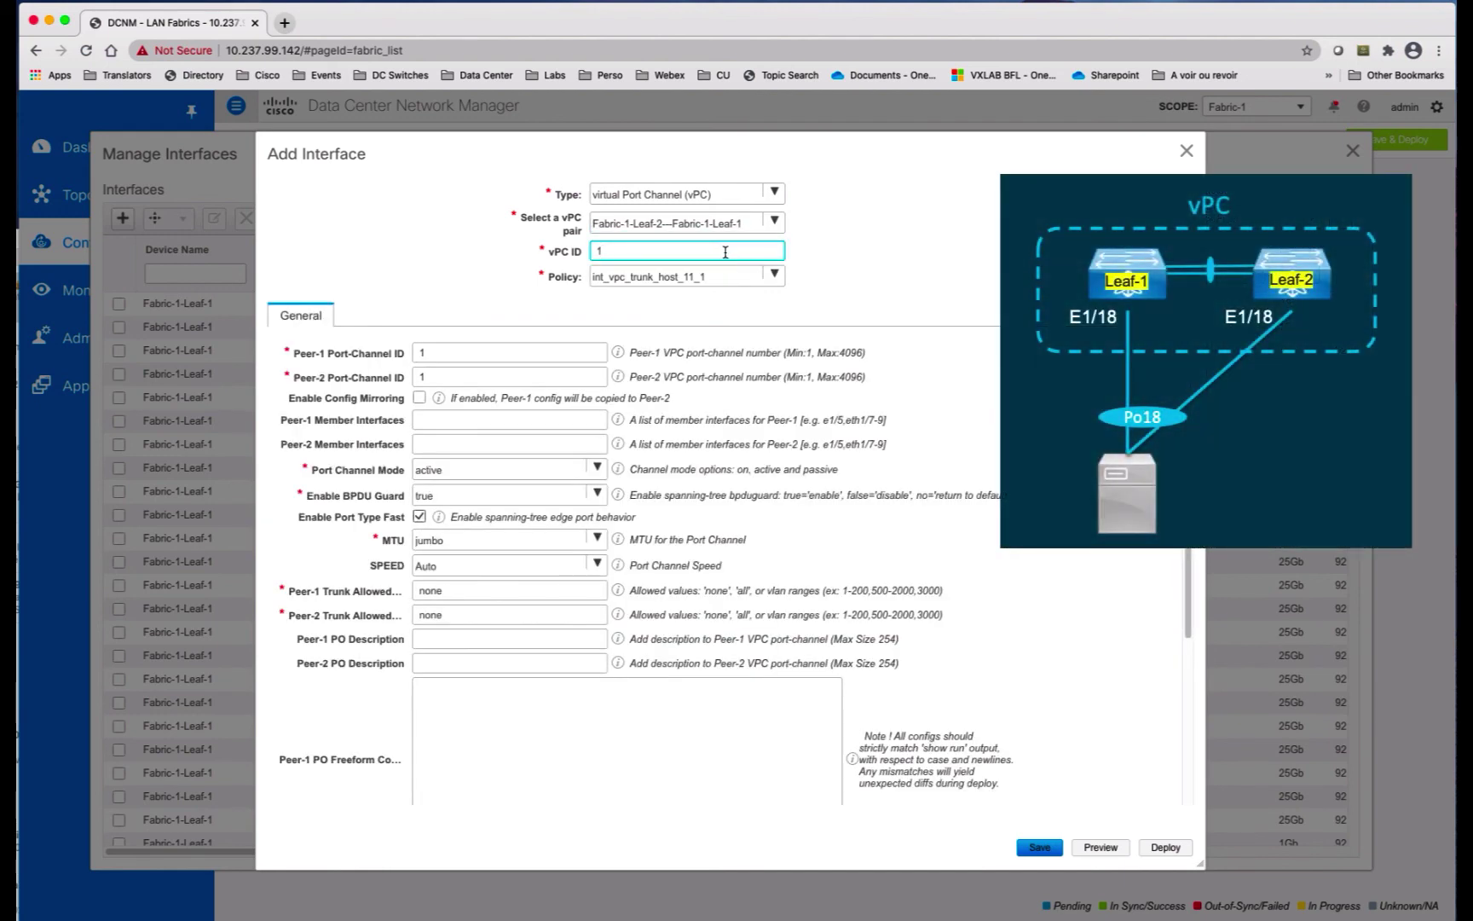
pyautogui.click(462, 418)
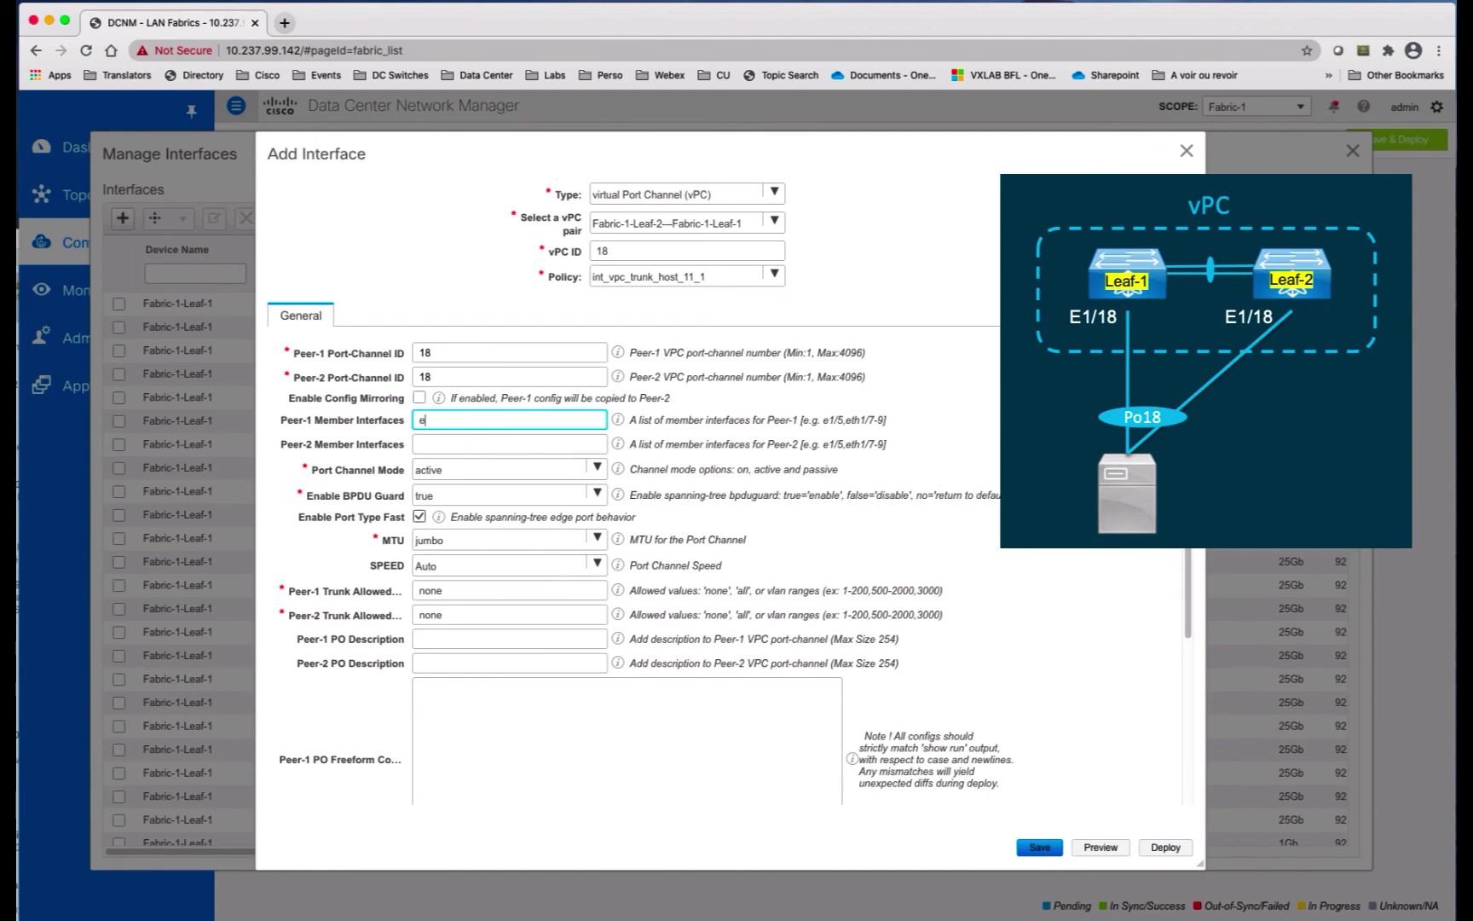
pyautogui.click(455, 442)
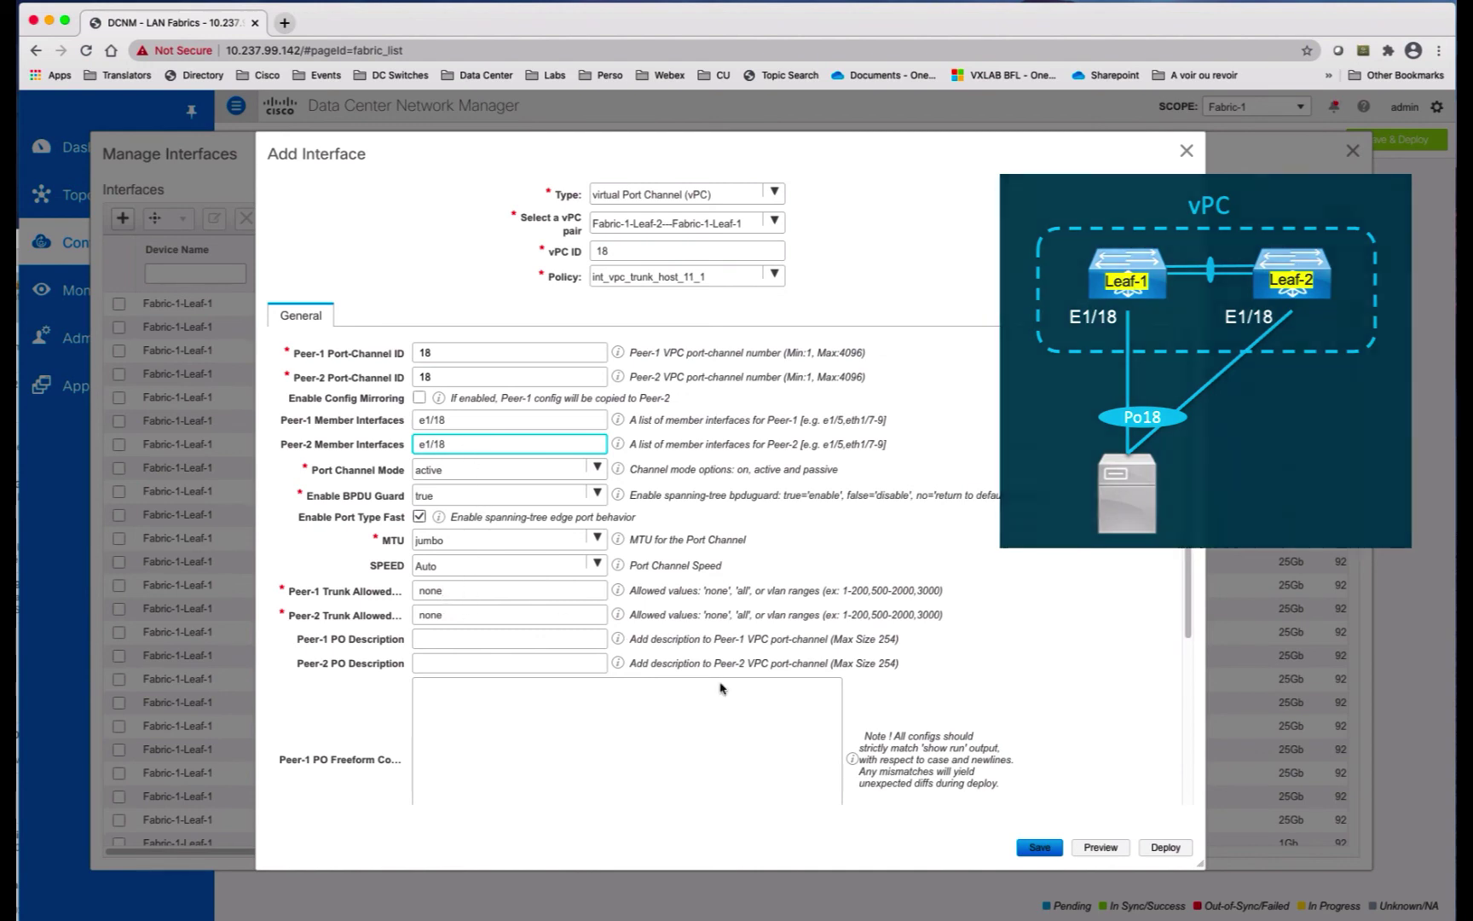
# Step: Save vPC18, preview its generated configuration, and close the Add Interface form
pyautogui.click(1039, 848)
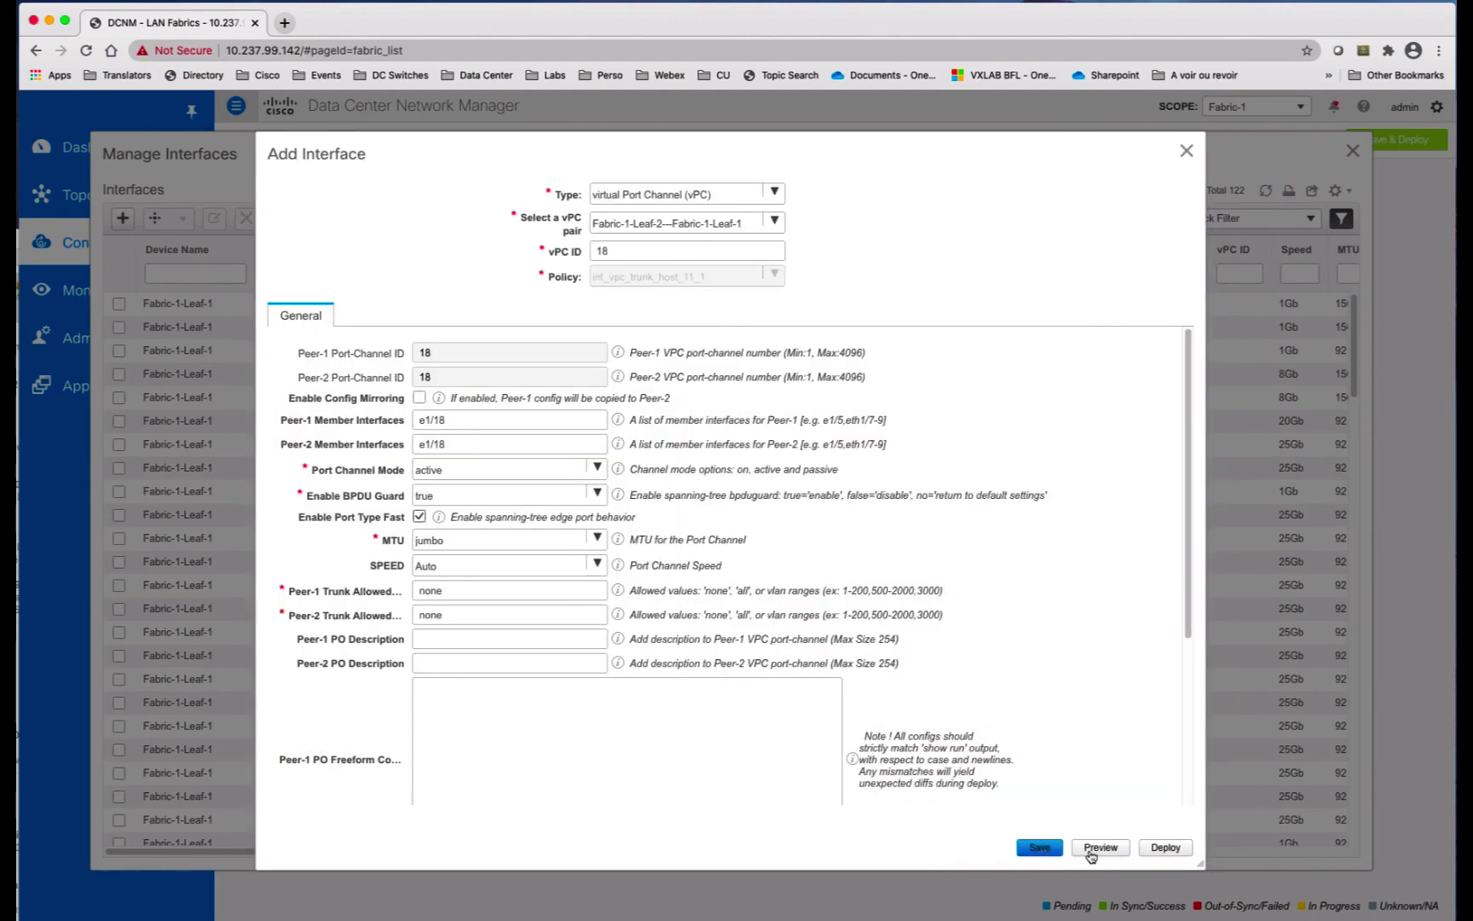
pyautogui.click(1091, 851)
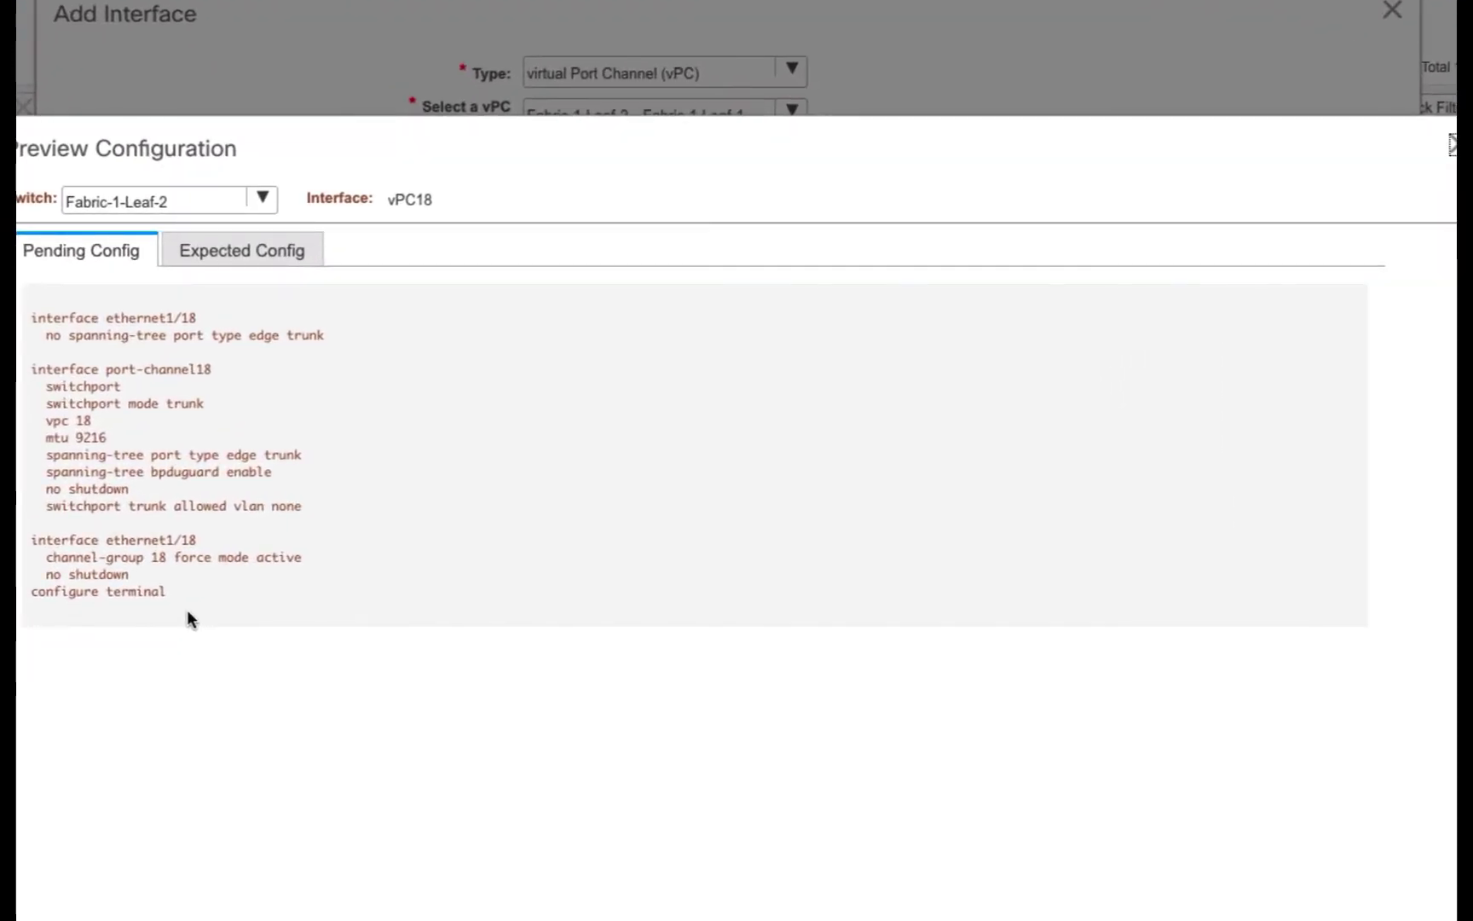
pyautogui.click(1452, 145)
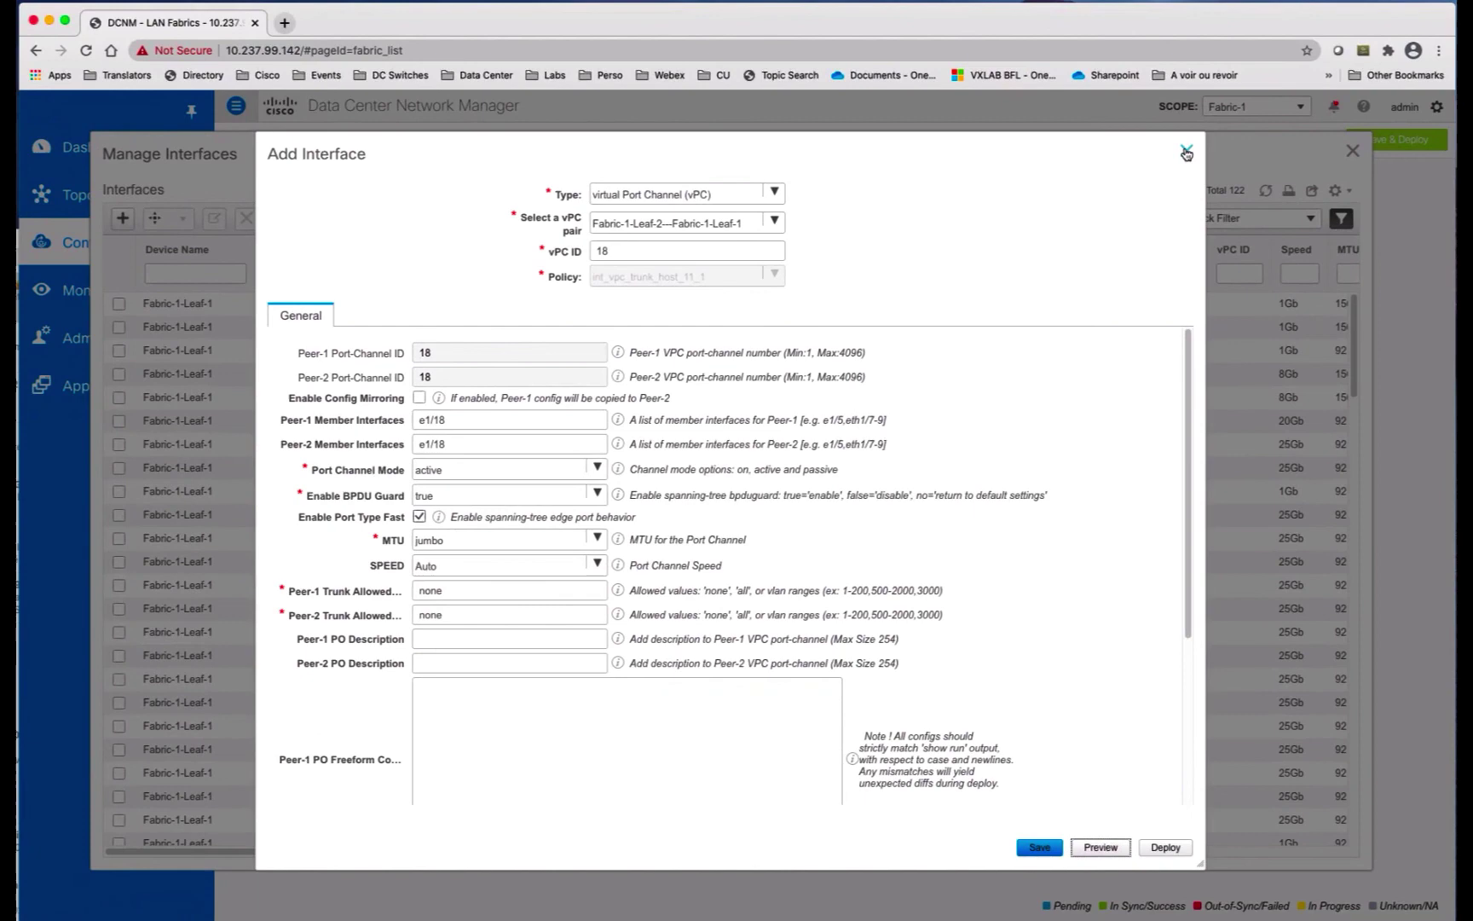
pyautogui.click(1186, 152)
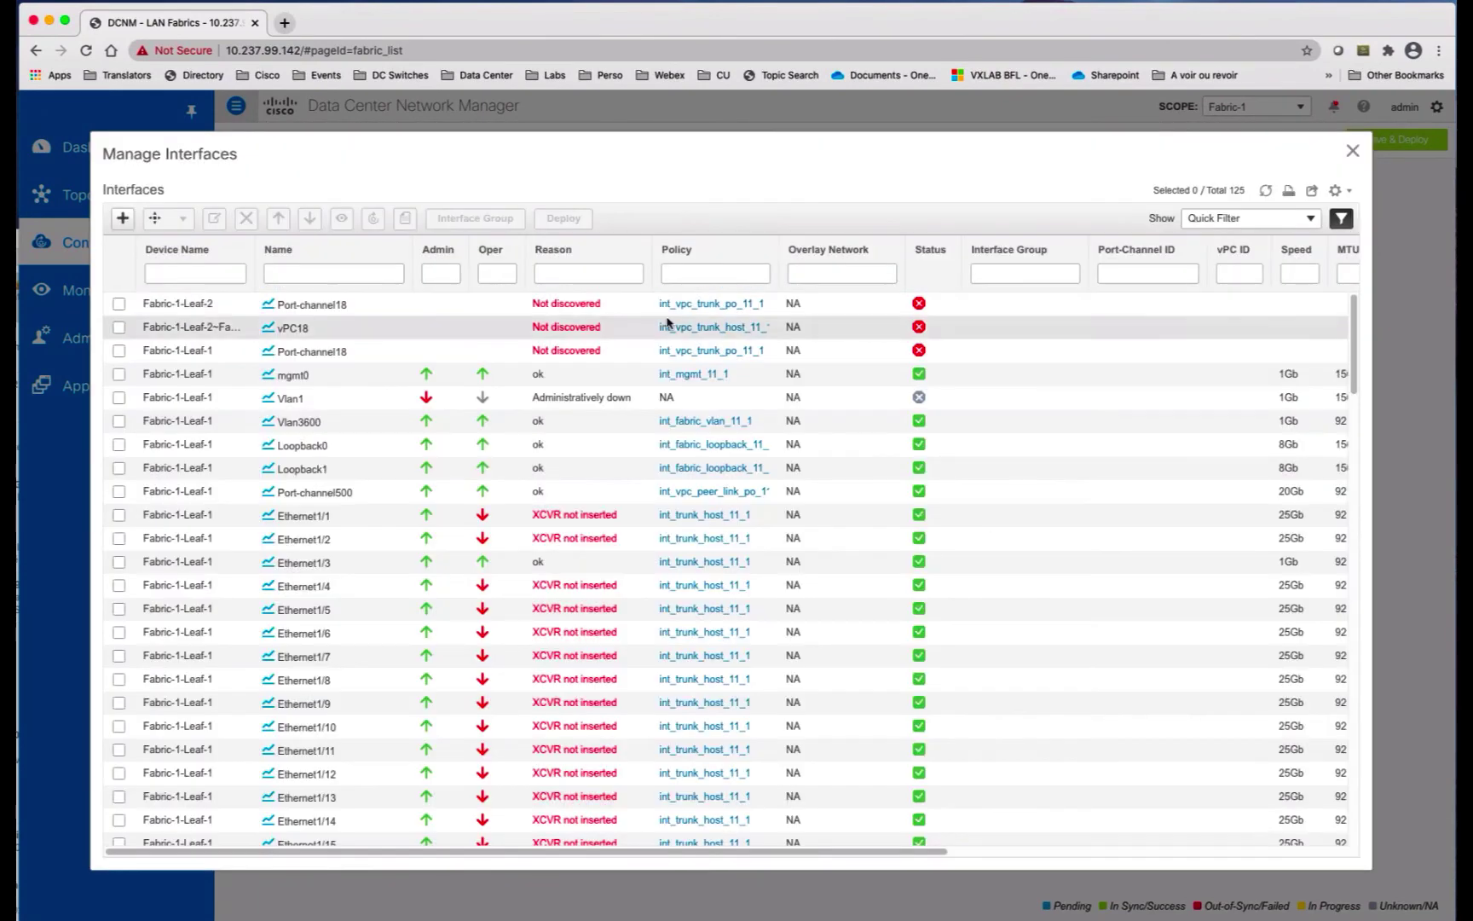
# Step: Add and save a vPC with ID 19 on the Leaf-2/Leaf-1 pair, e1/19 on Peer-1 and Peer-2
pyautogui.click(124, 218)
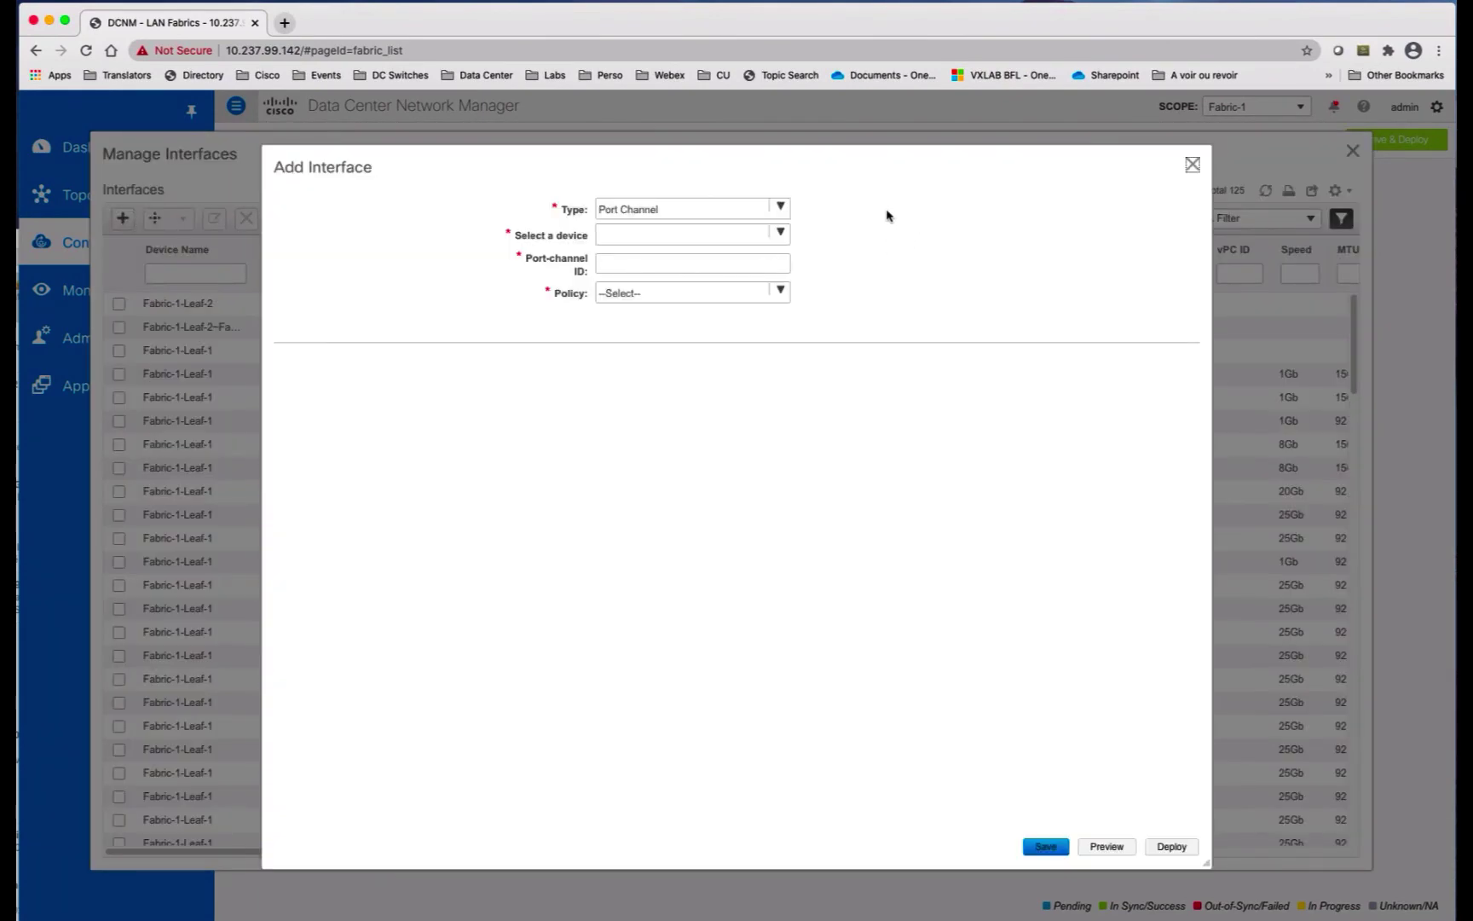
pyautogui.click(781, 207)
pyautogui.click(716, 247)
pyautogui.click(779, 235)
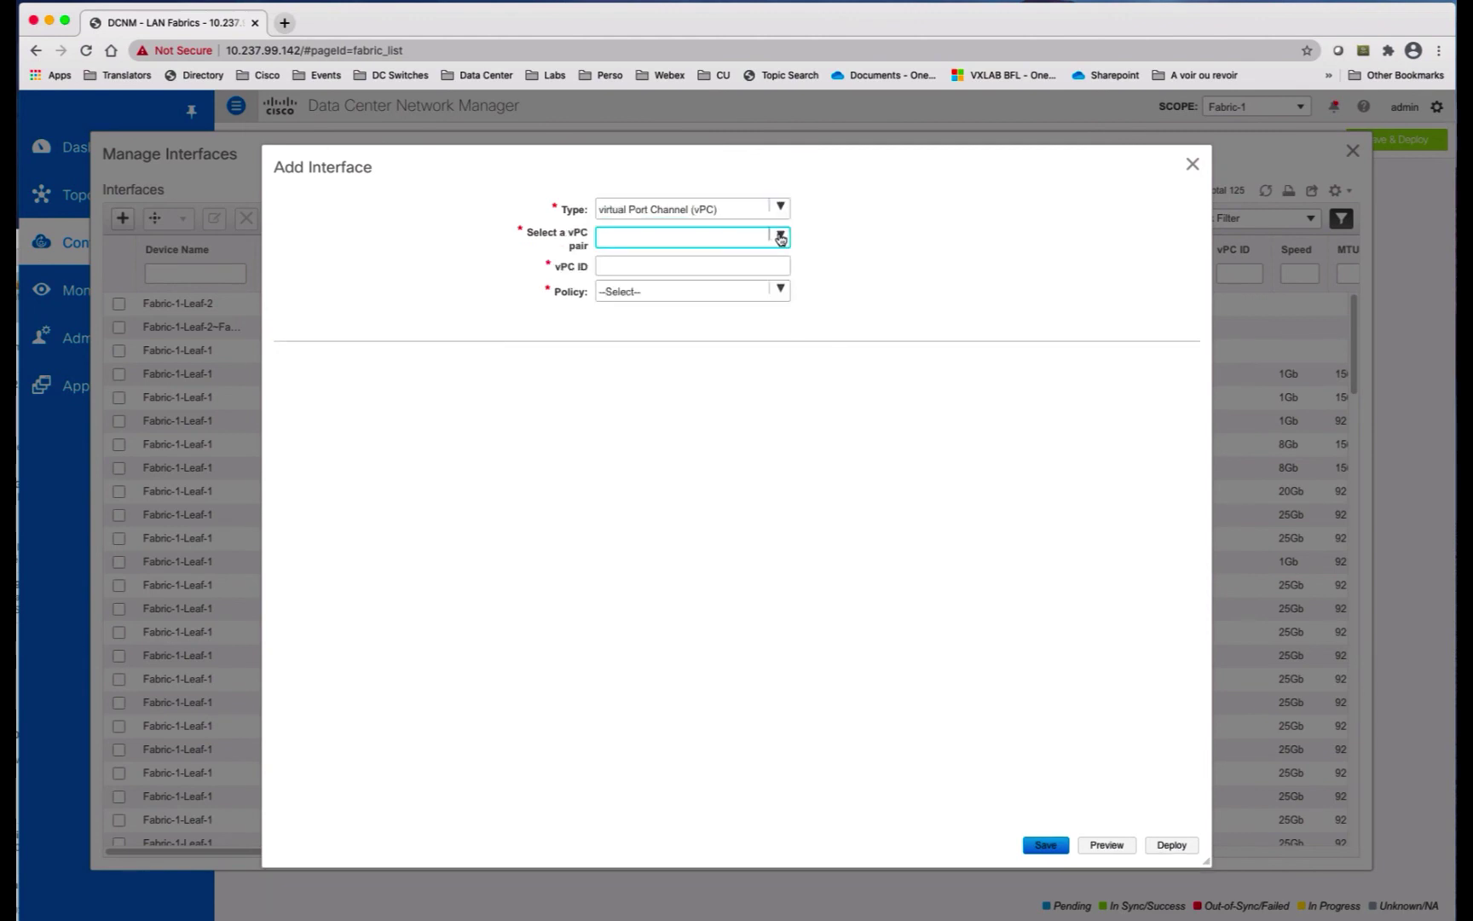
pyautogui.click(701, 258)
pyautogui.click(700, 265)
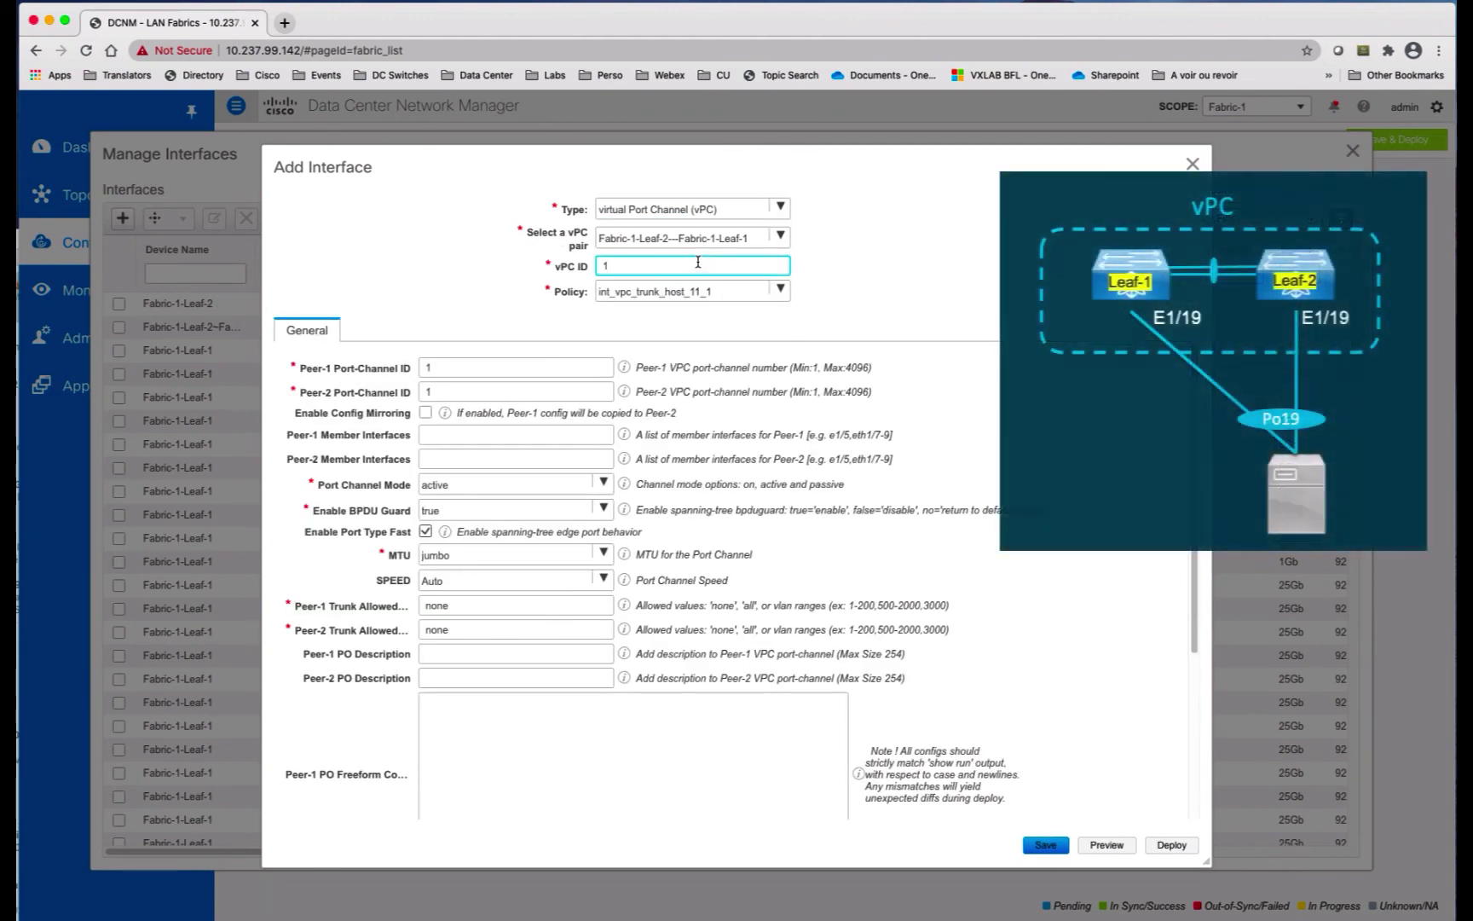
pyautogui.write('9')
pyautogui.click(597, 434)
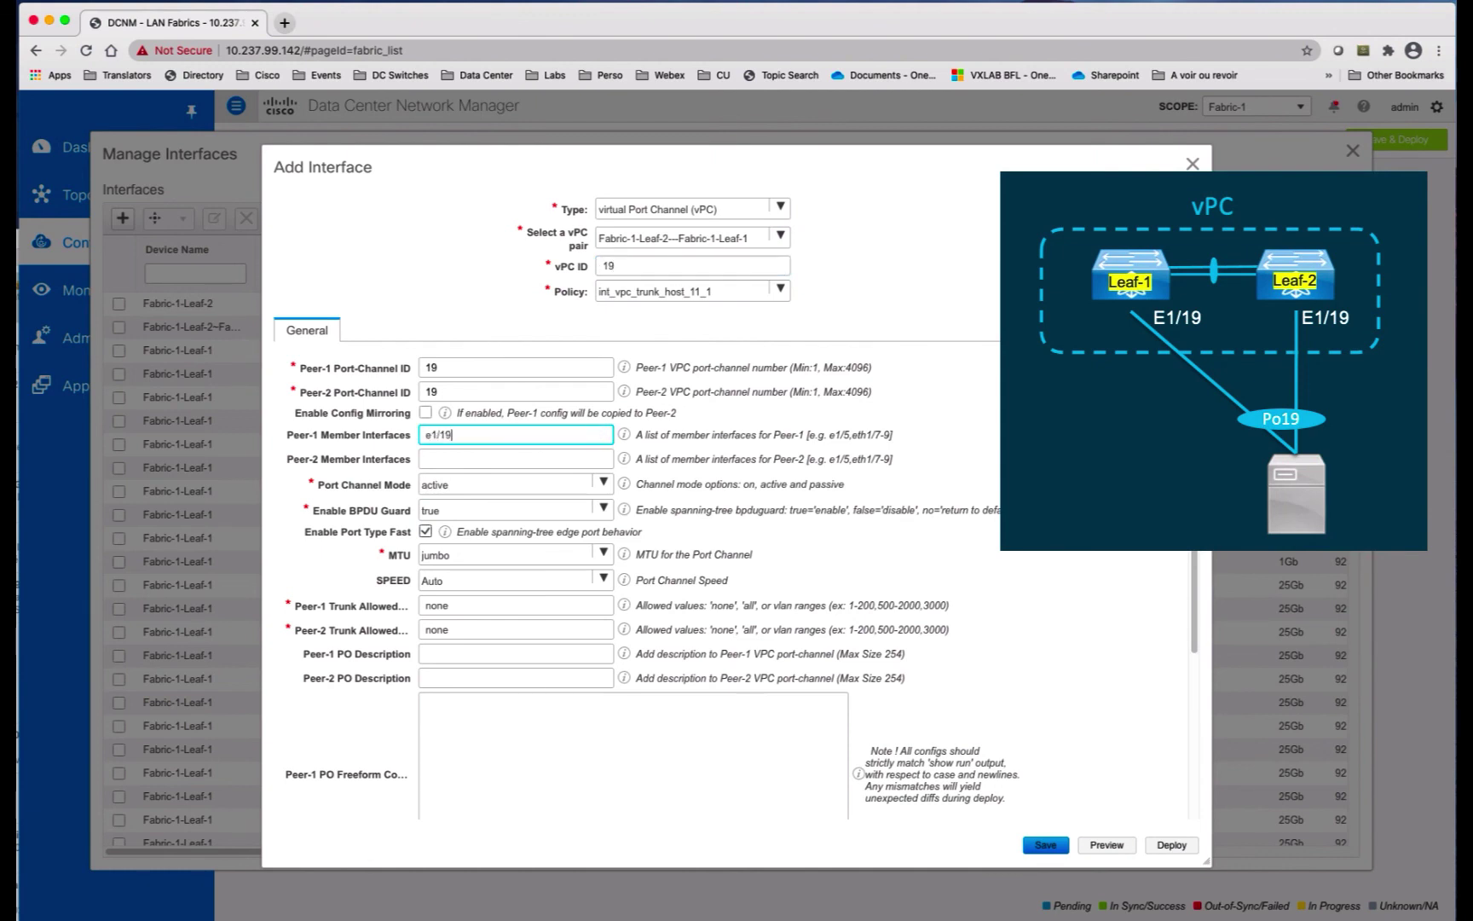
pyautogui.click(586, 458)
pyautogui.write('e')
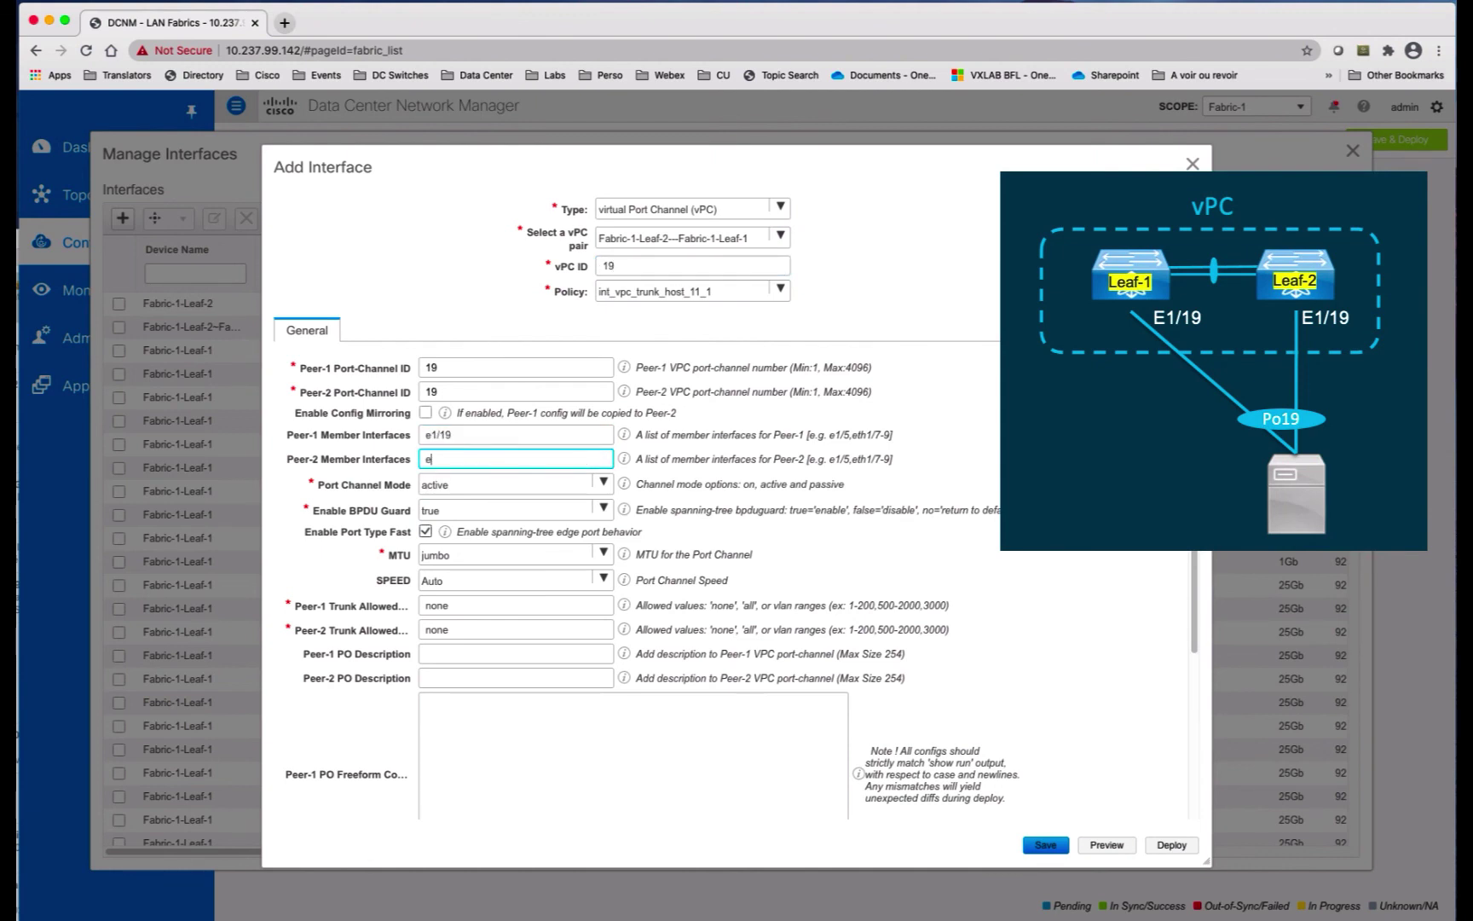
pyautogui.write('1/19')
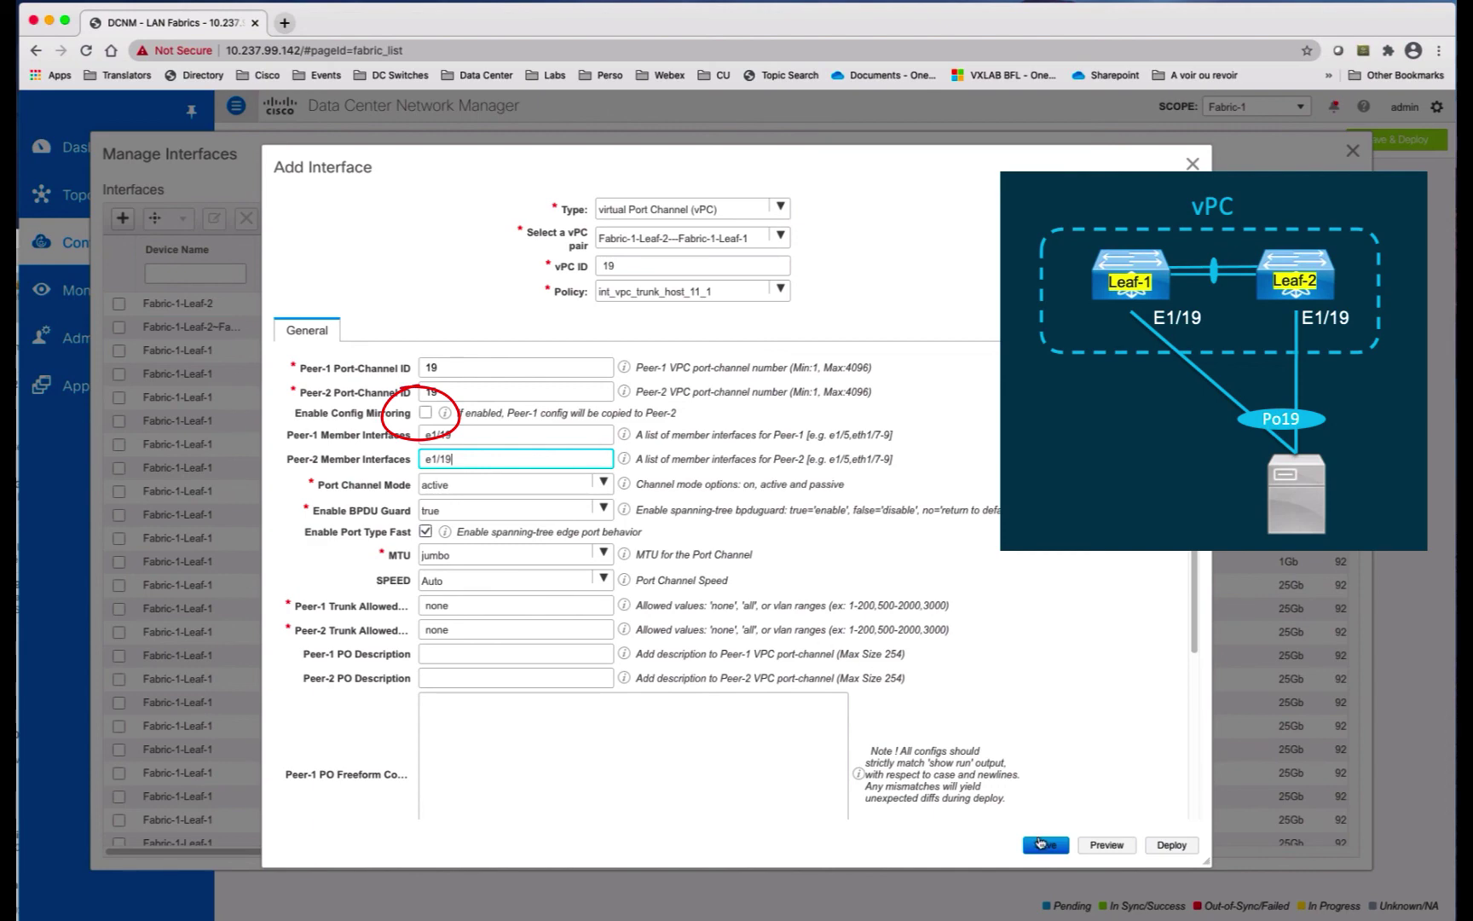
pyautogui.click(1041, 844)
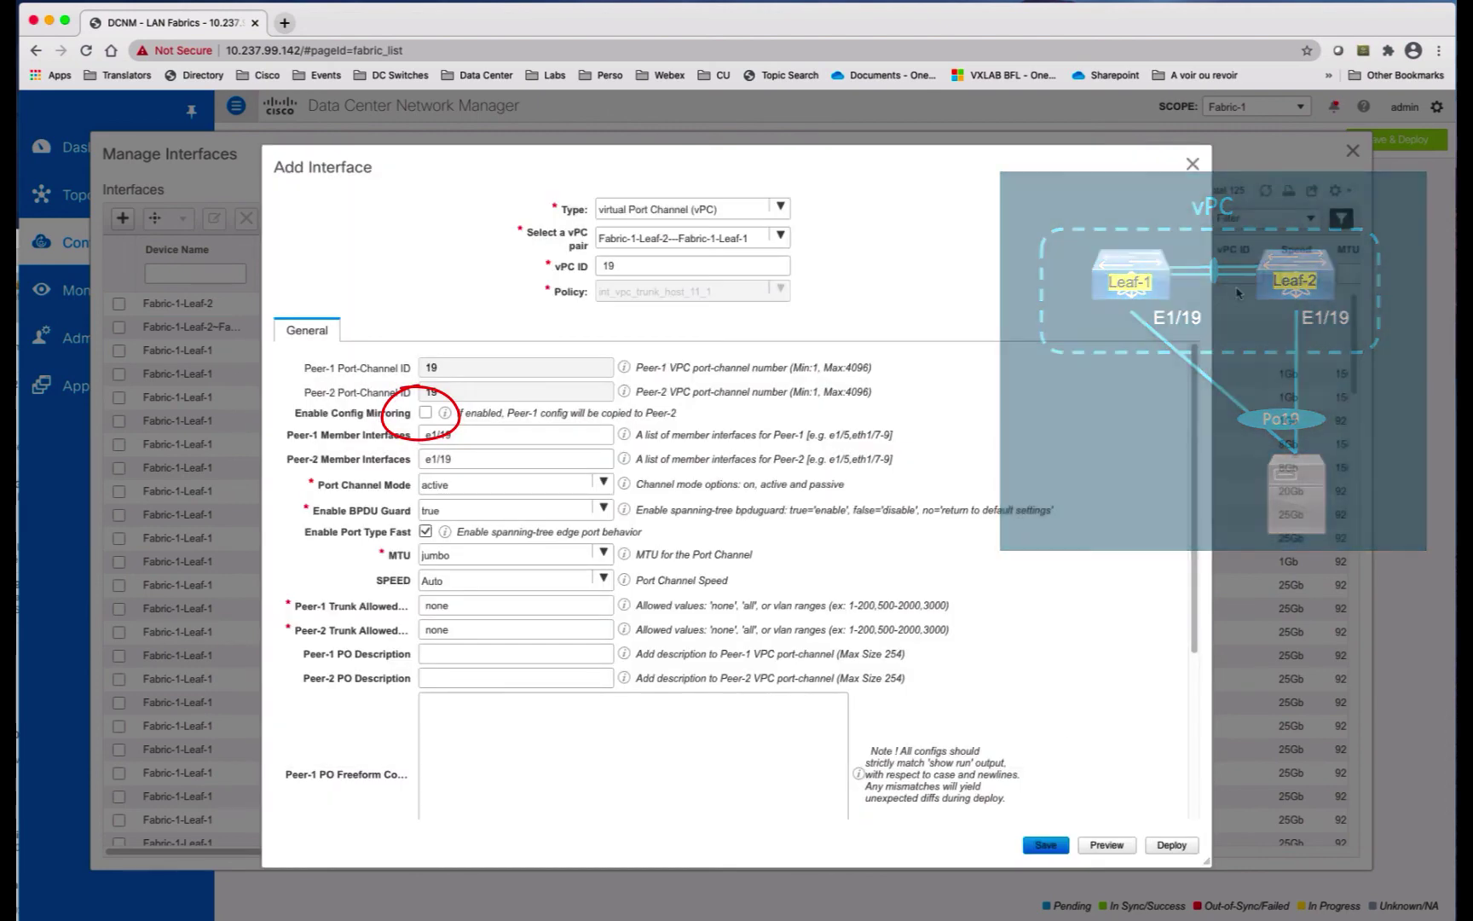
pyautogui.click(1192, 164)
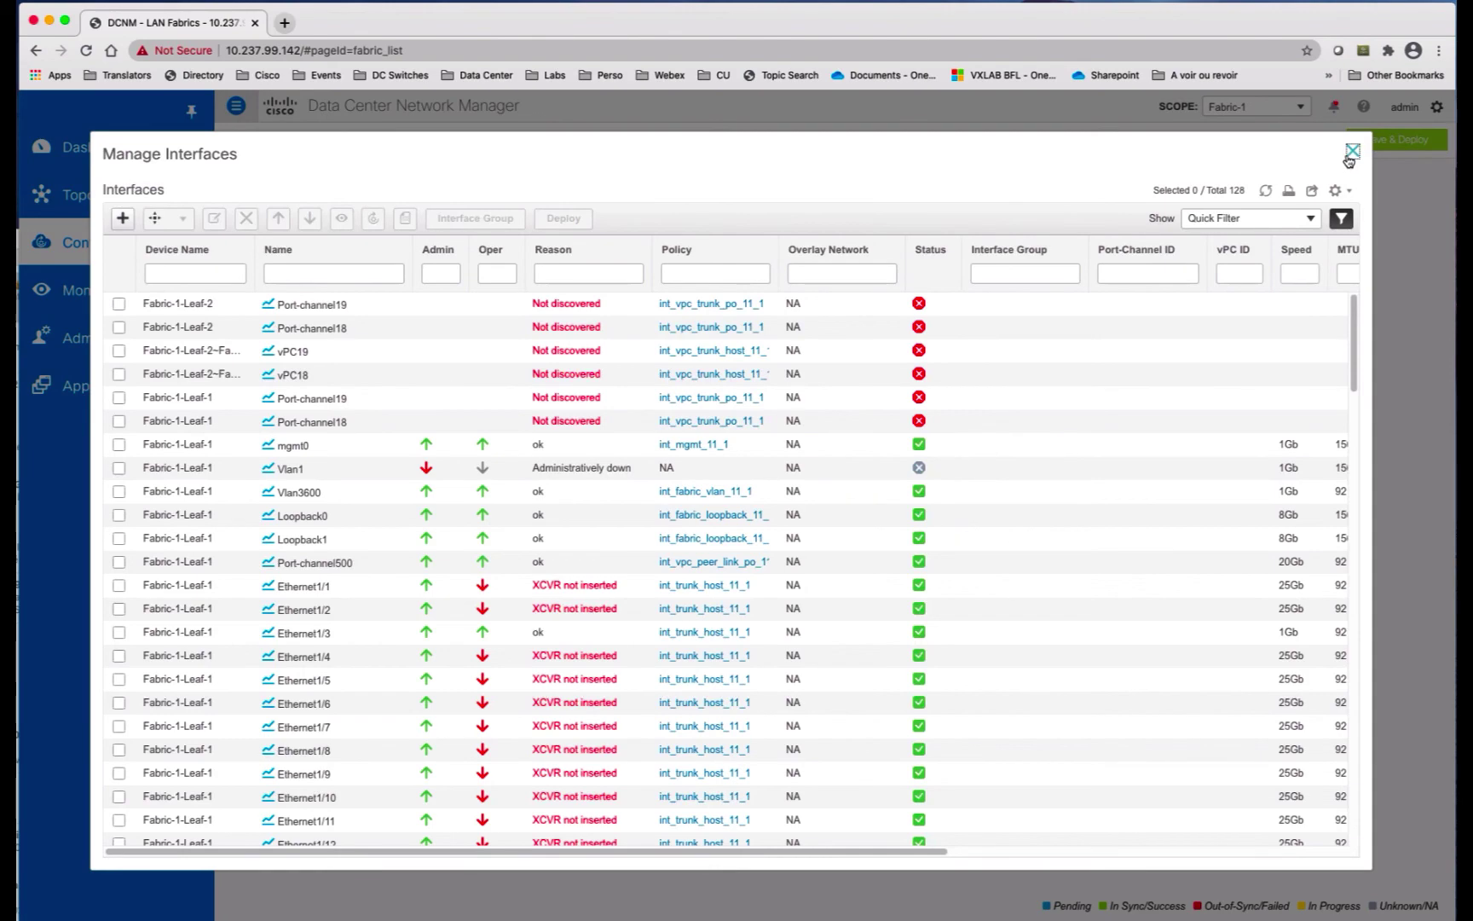
# Step: Save & Deploy, check Leaf-1's 29-line port-channel diff side by side, and deploy the config
pyautogui.click(1352, 152)
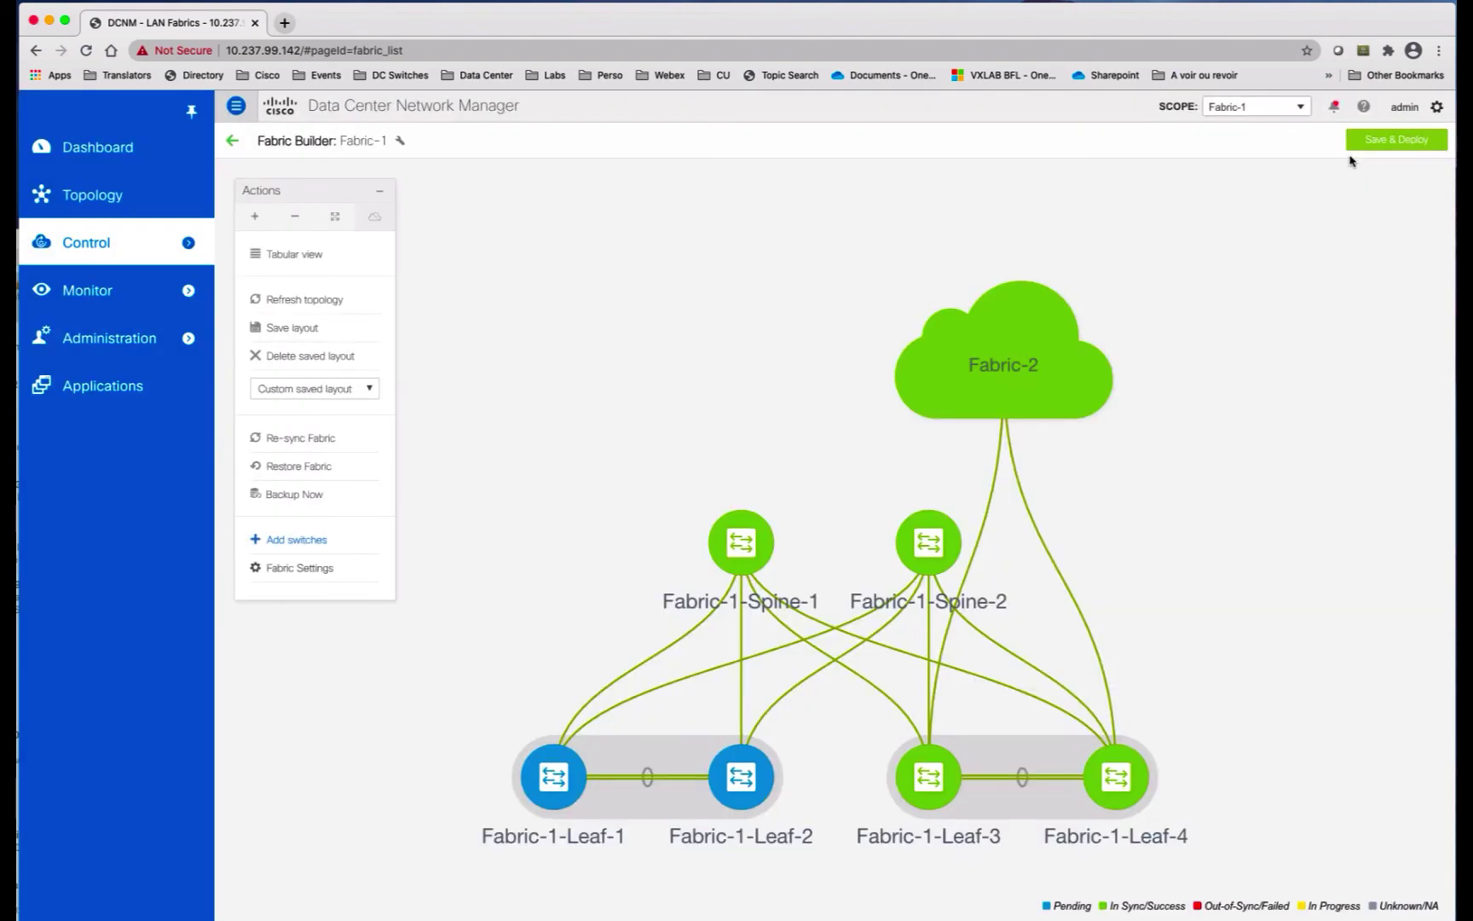
pyautogui.click(1395, 145)
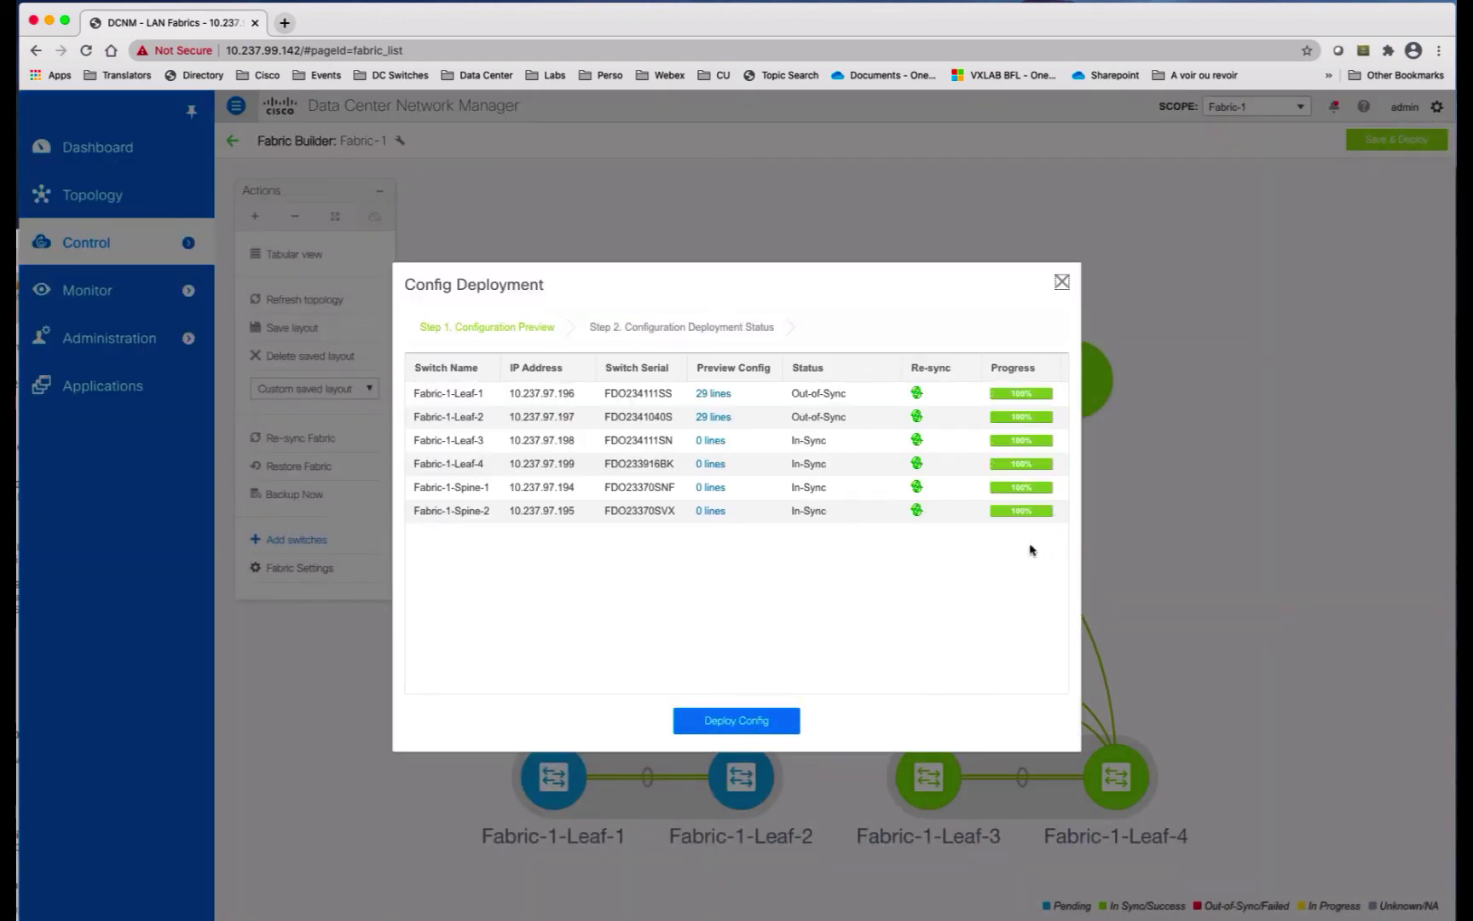
pyautogui.click(713, 393)
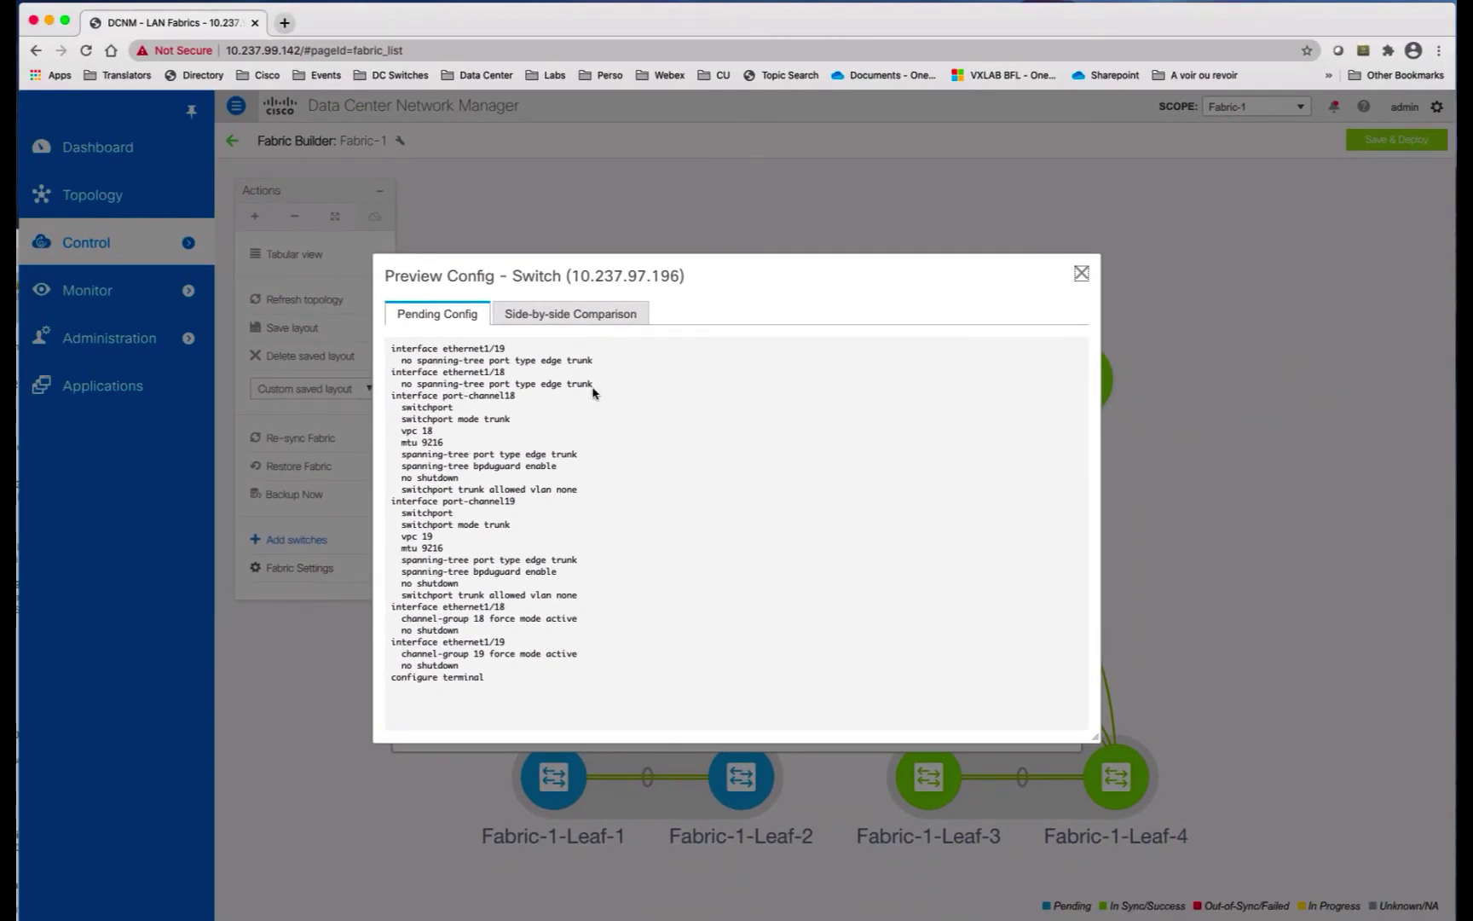
pyautogui.click(597, 315)
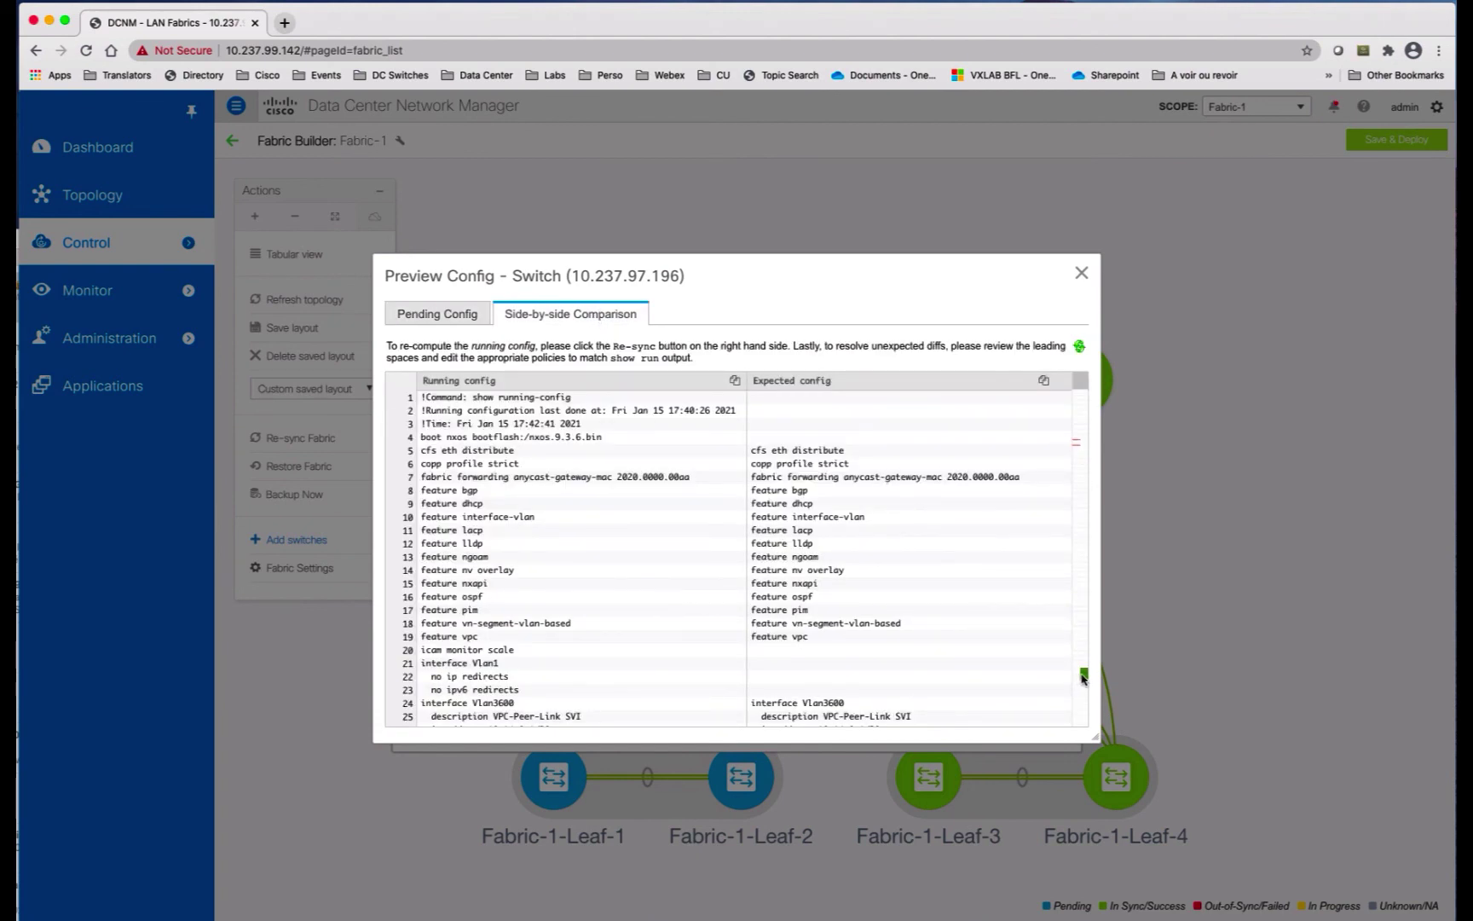
pyautogui.click(1083, 676)
pyautogui.scroll(5, 899, 589)
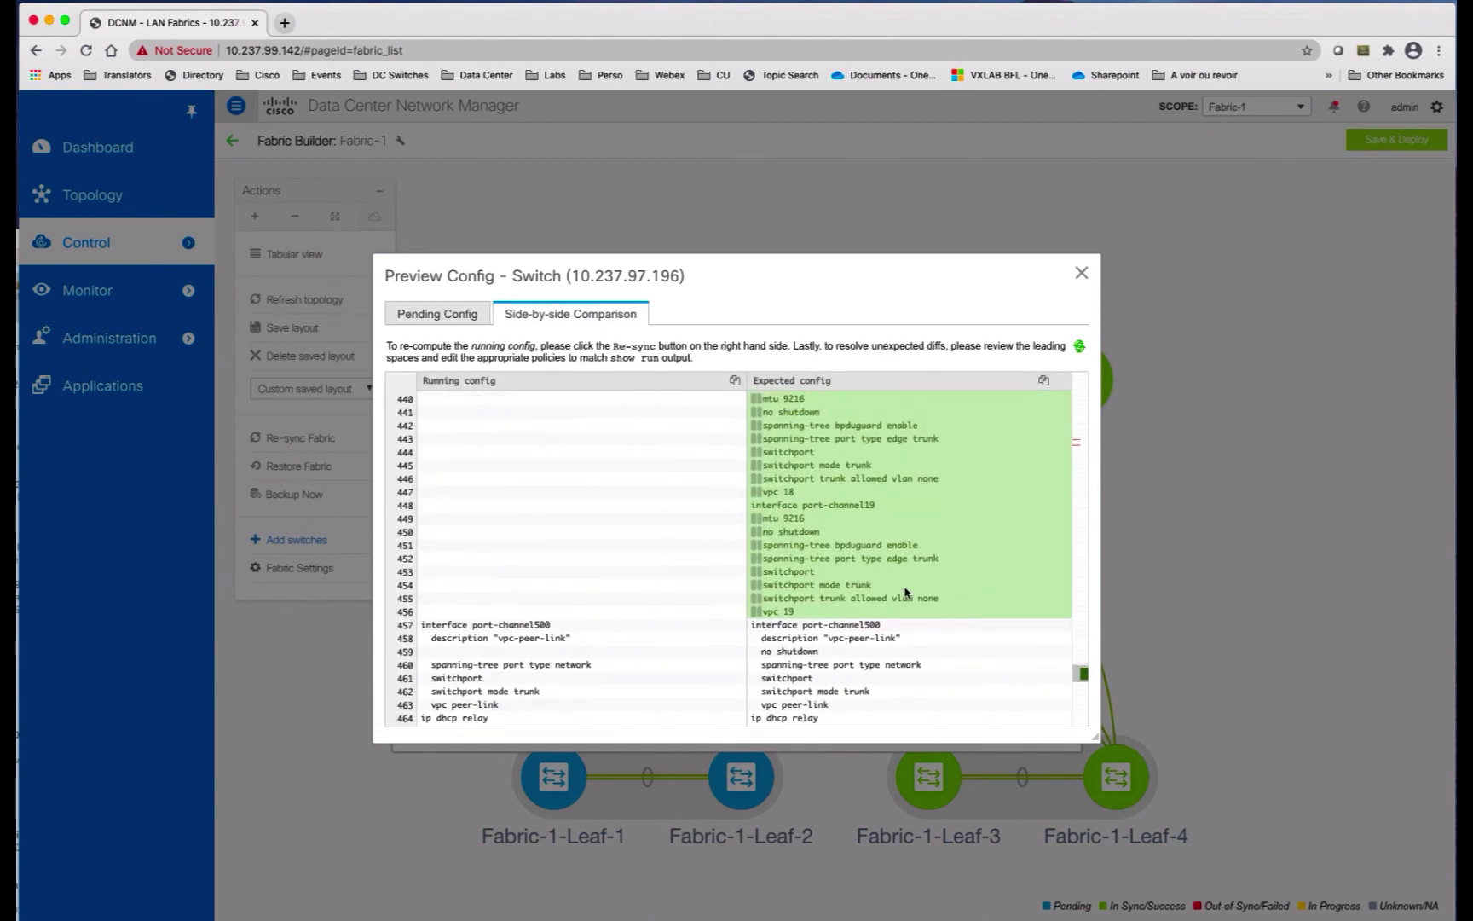
pyautogui.scroll(2, 906, 592)
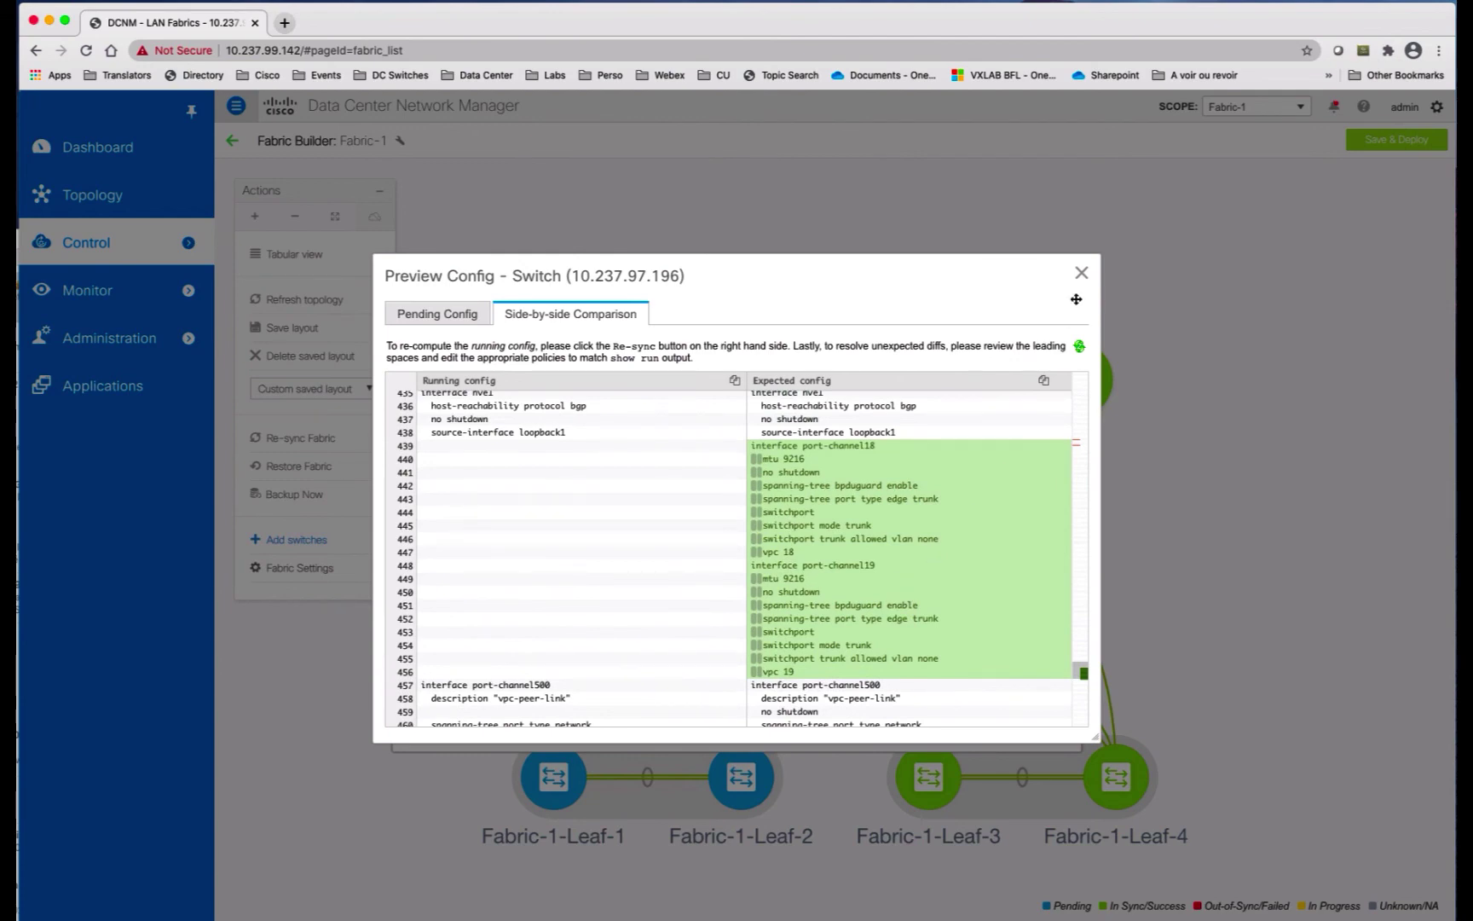
pyautogui.click(1081, 273)
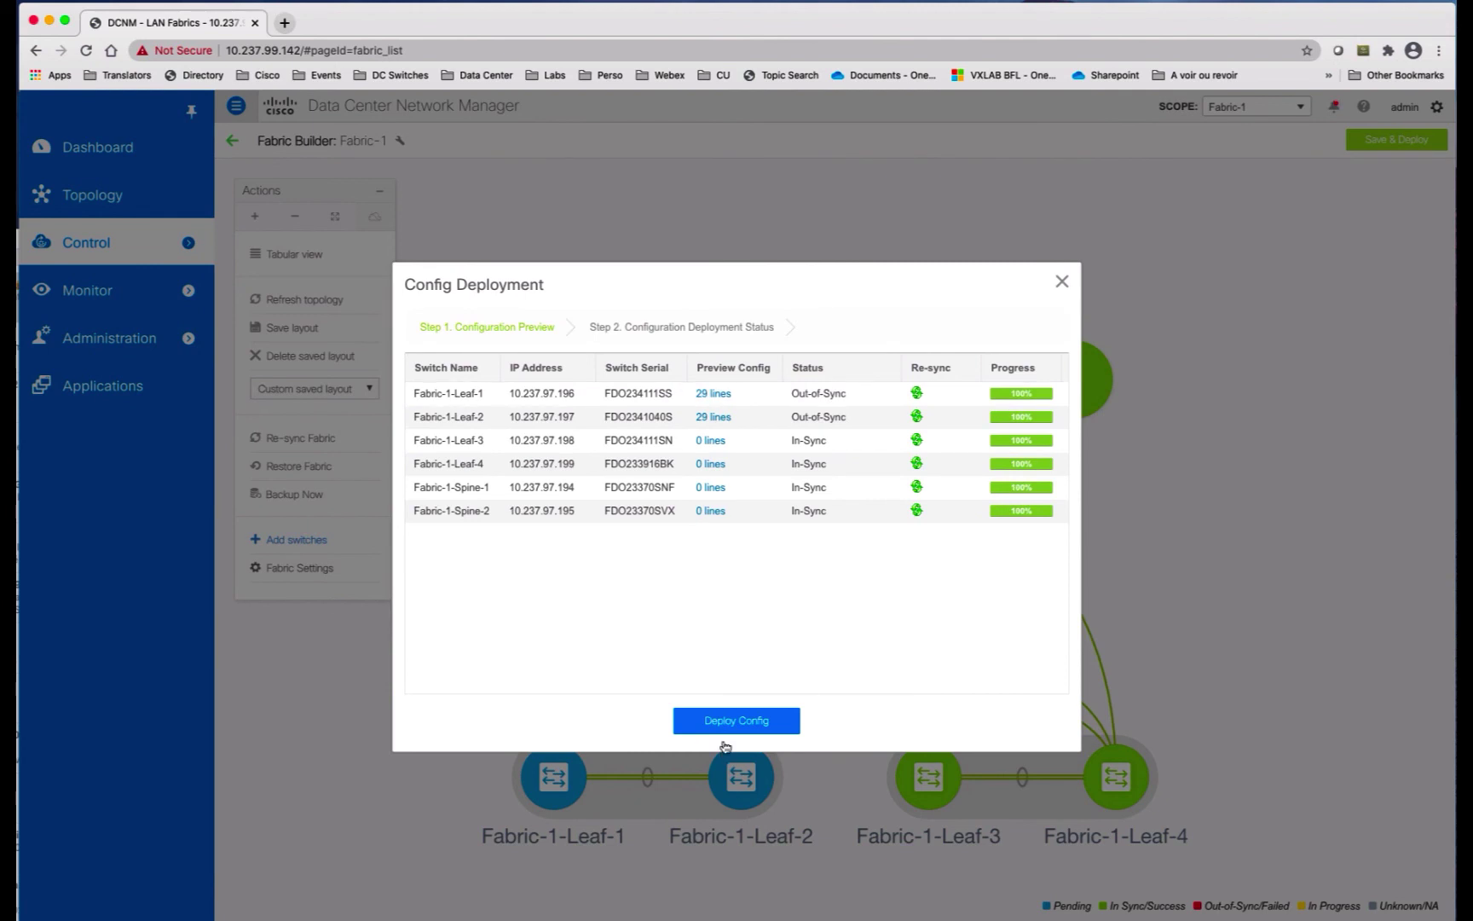
pyautogui.click(747, 720)
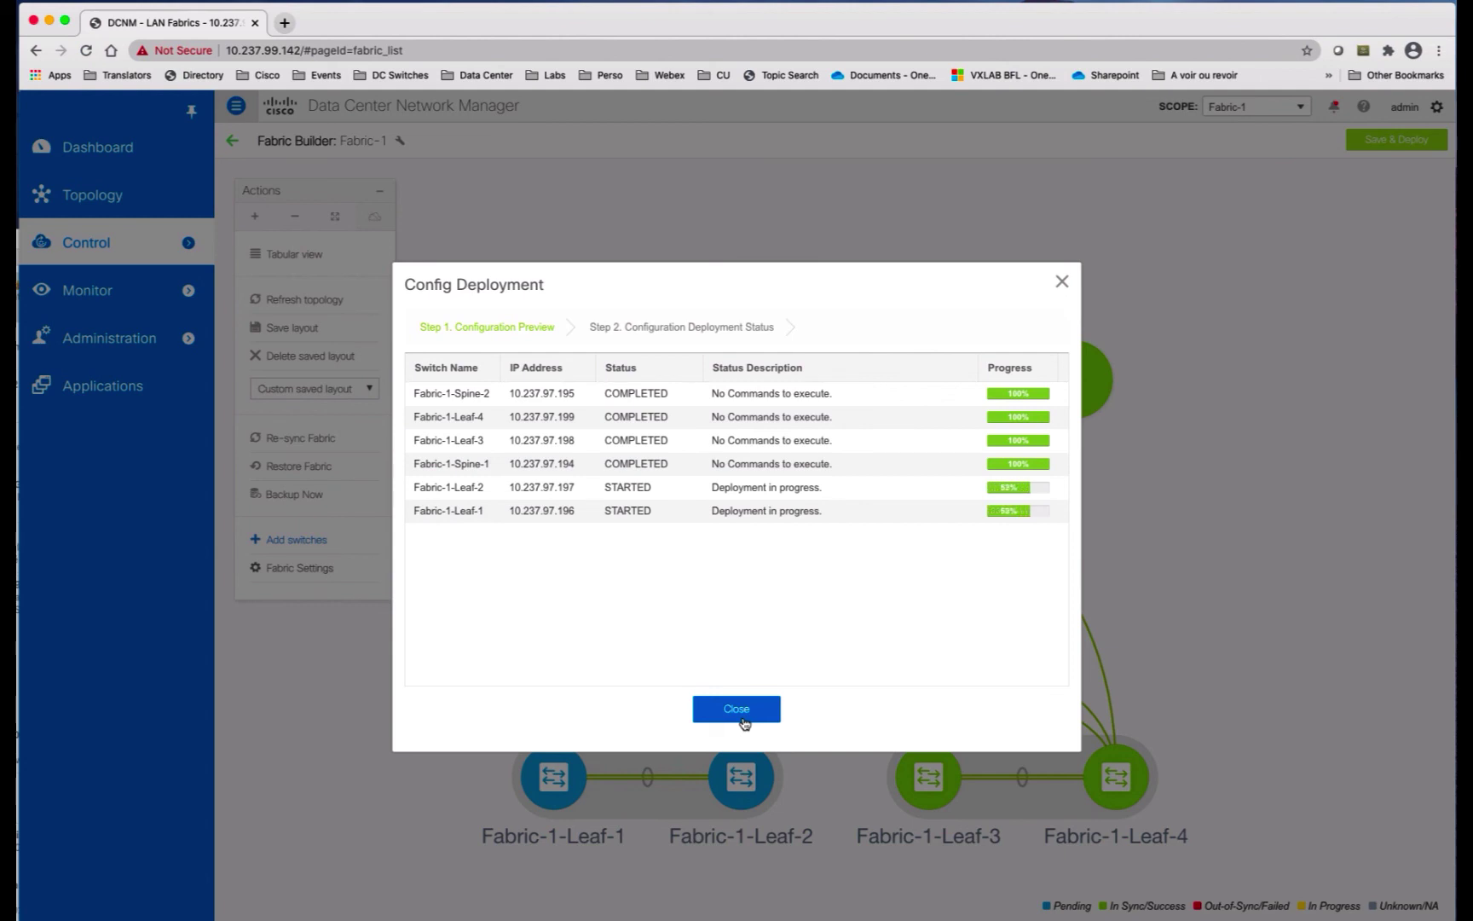
pyautogui.click(736, 709)
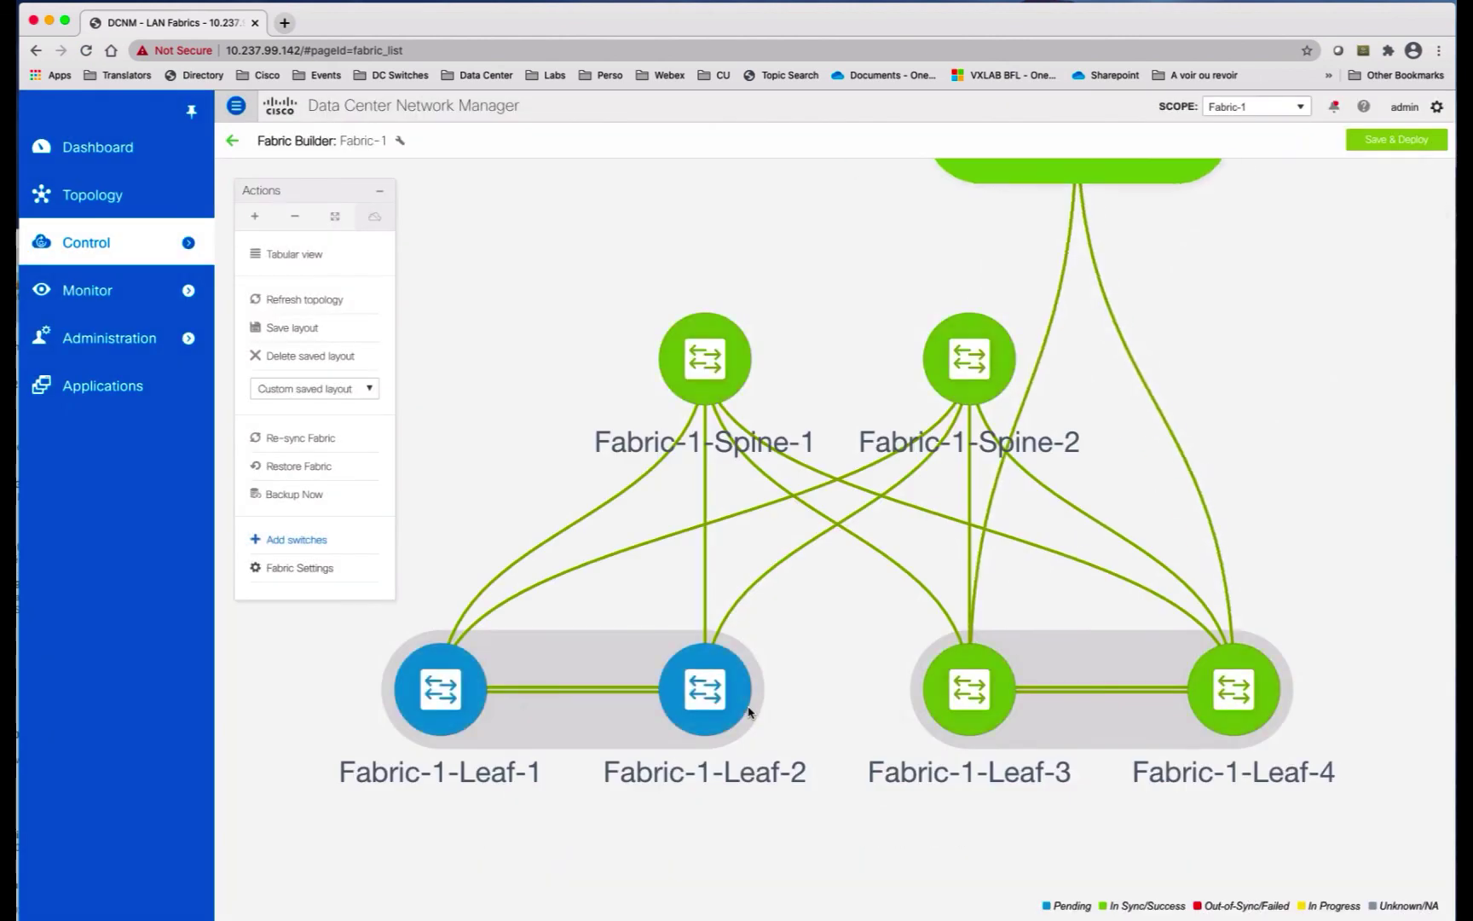
# Step: Filter Leaf-1's interfaces by 'vpc' and then 'po' to confirm vPC18/19 and port-channels are up
pyautogui.rightClick(550, 772)
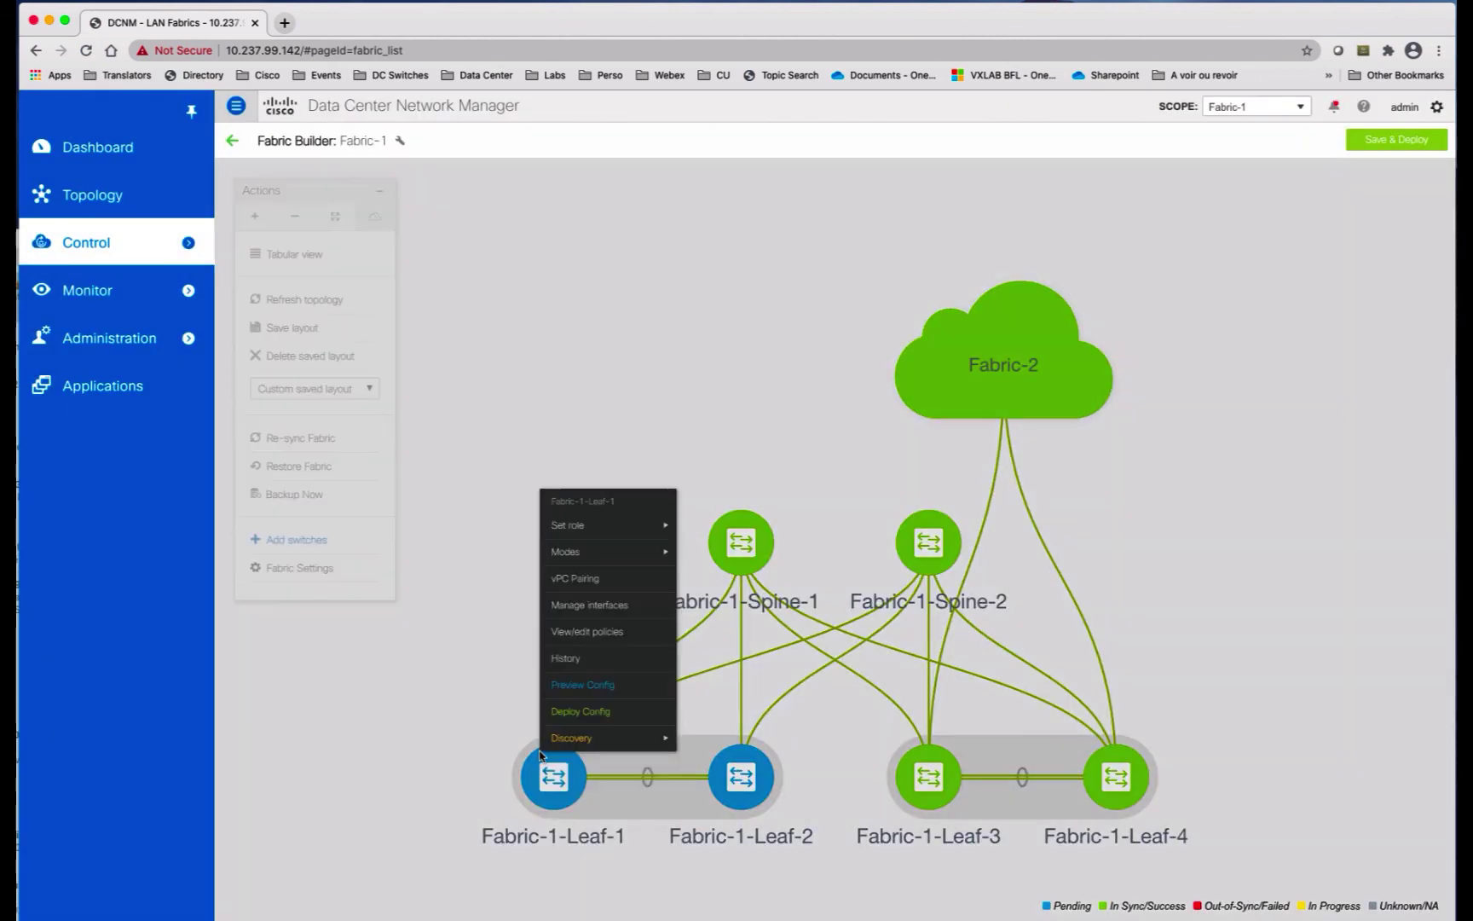
pyautogui.click(623, 605)
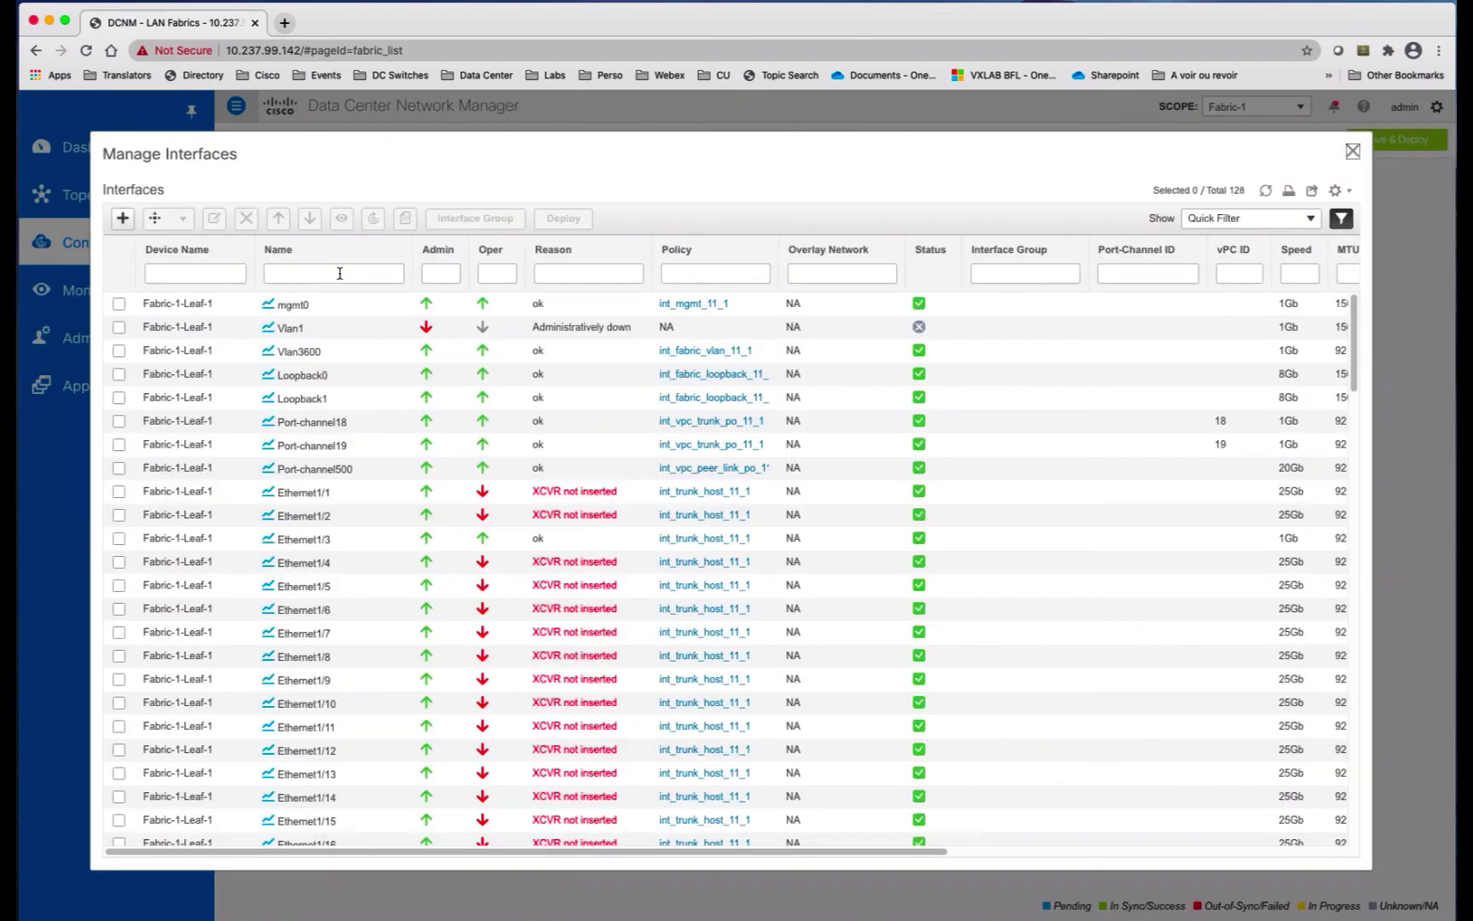
pyautogui.click(339, 273)
pyautogui.write('vpc')
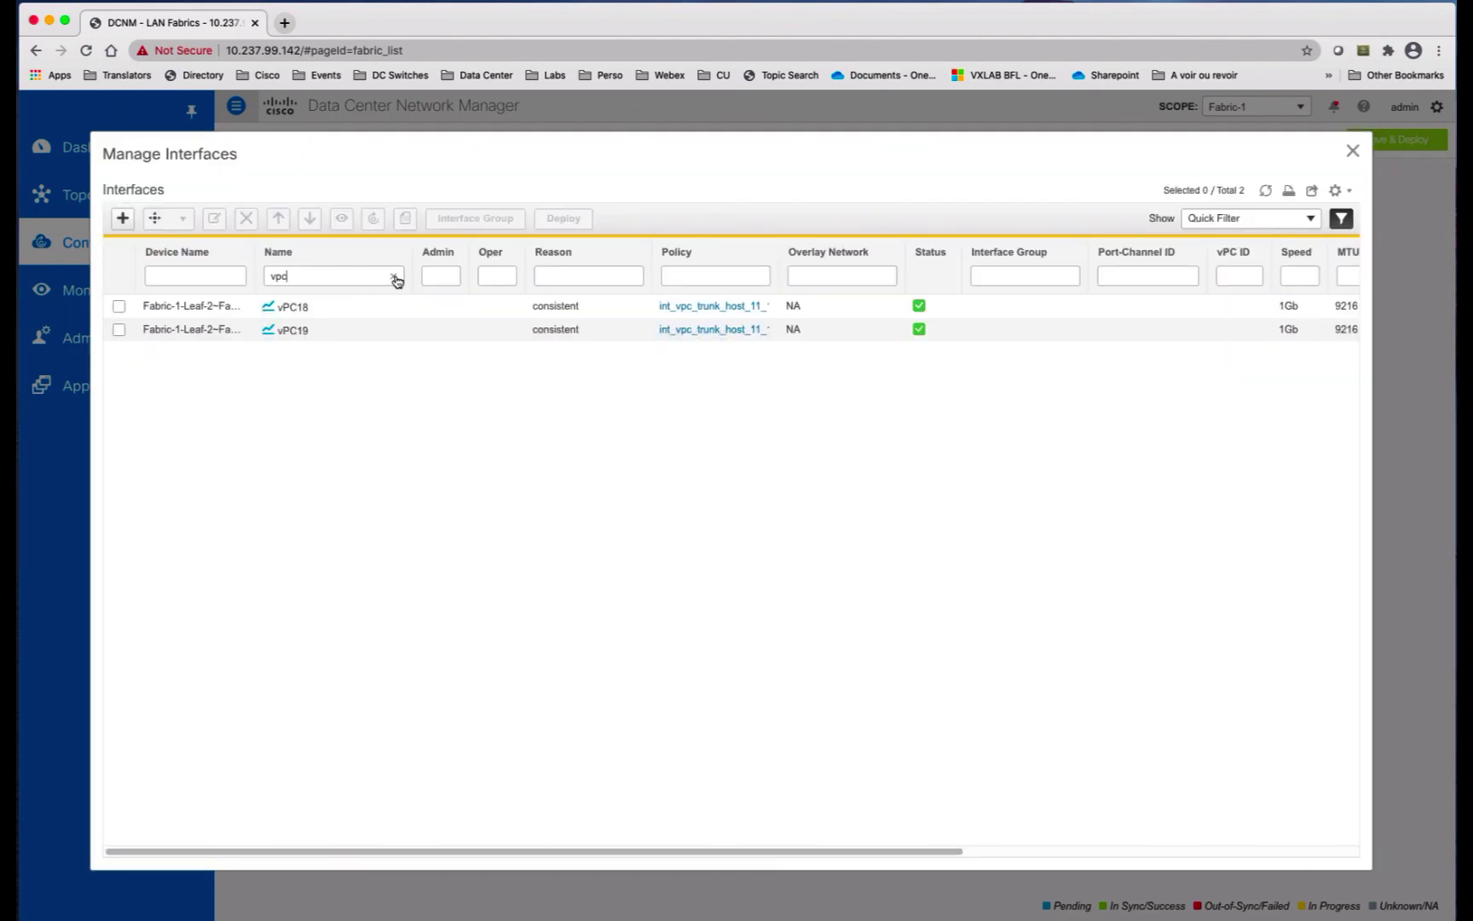
pyautogui.click(395, 278)
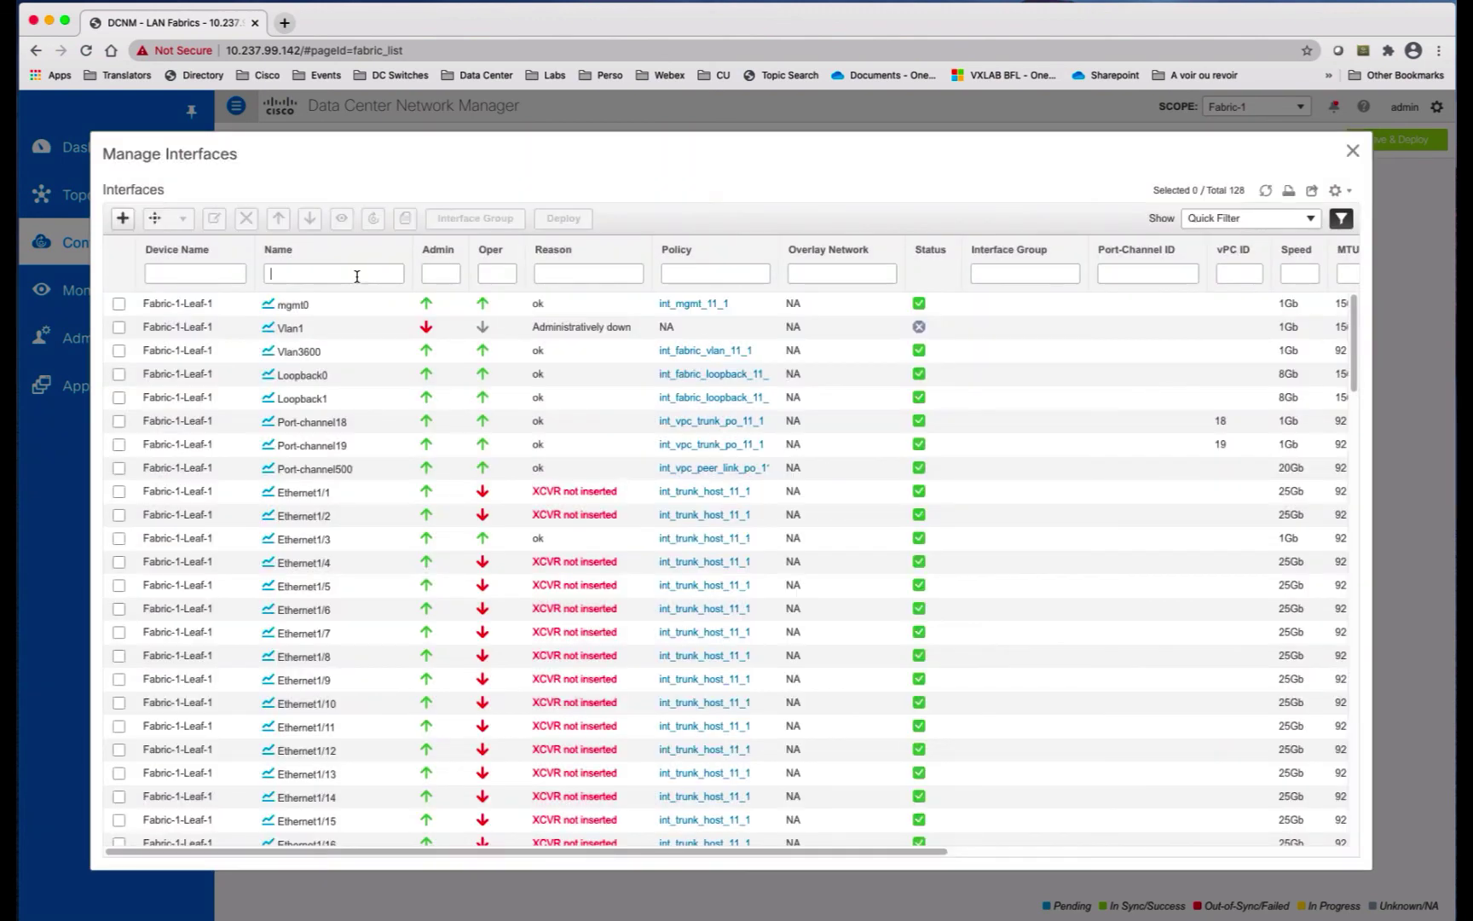
pyautogui.write('poe')
pyautogui.press('BackSpace')
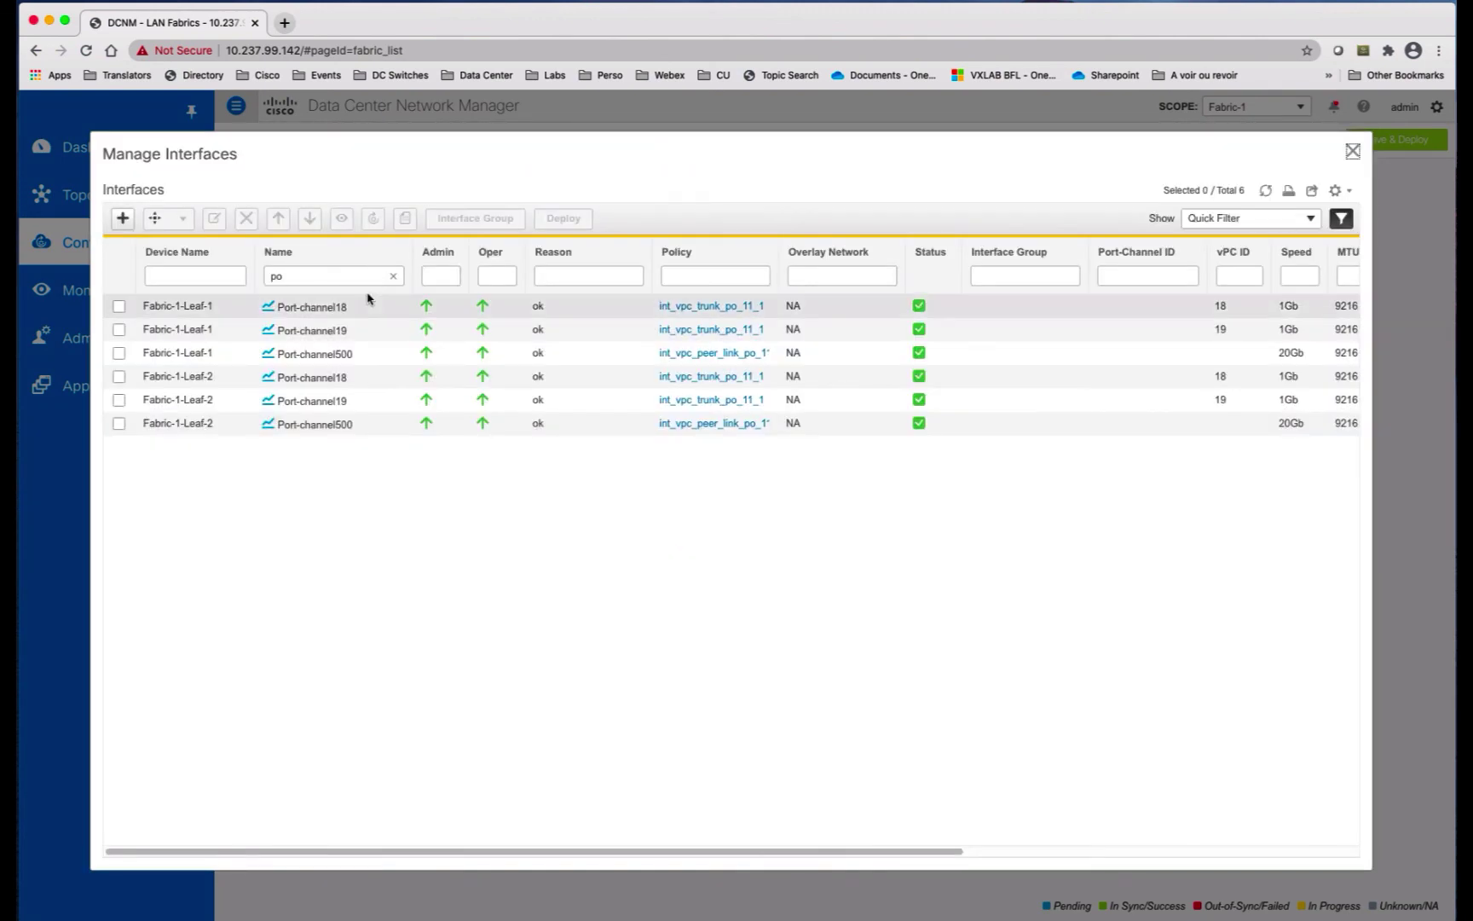
pyautogui.click(1353, 151)
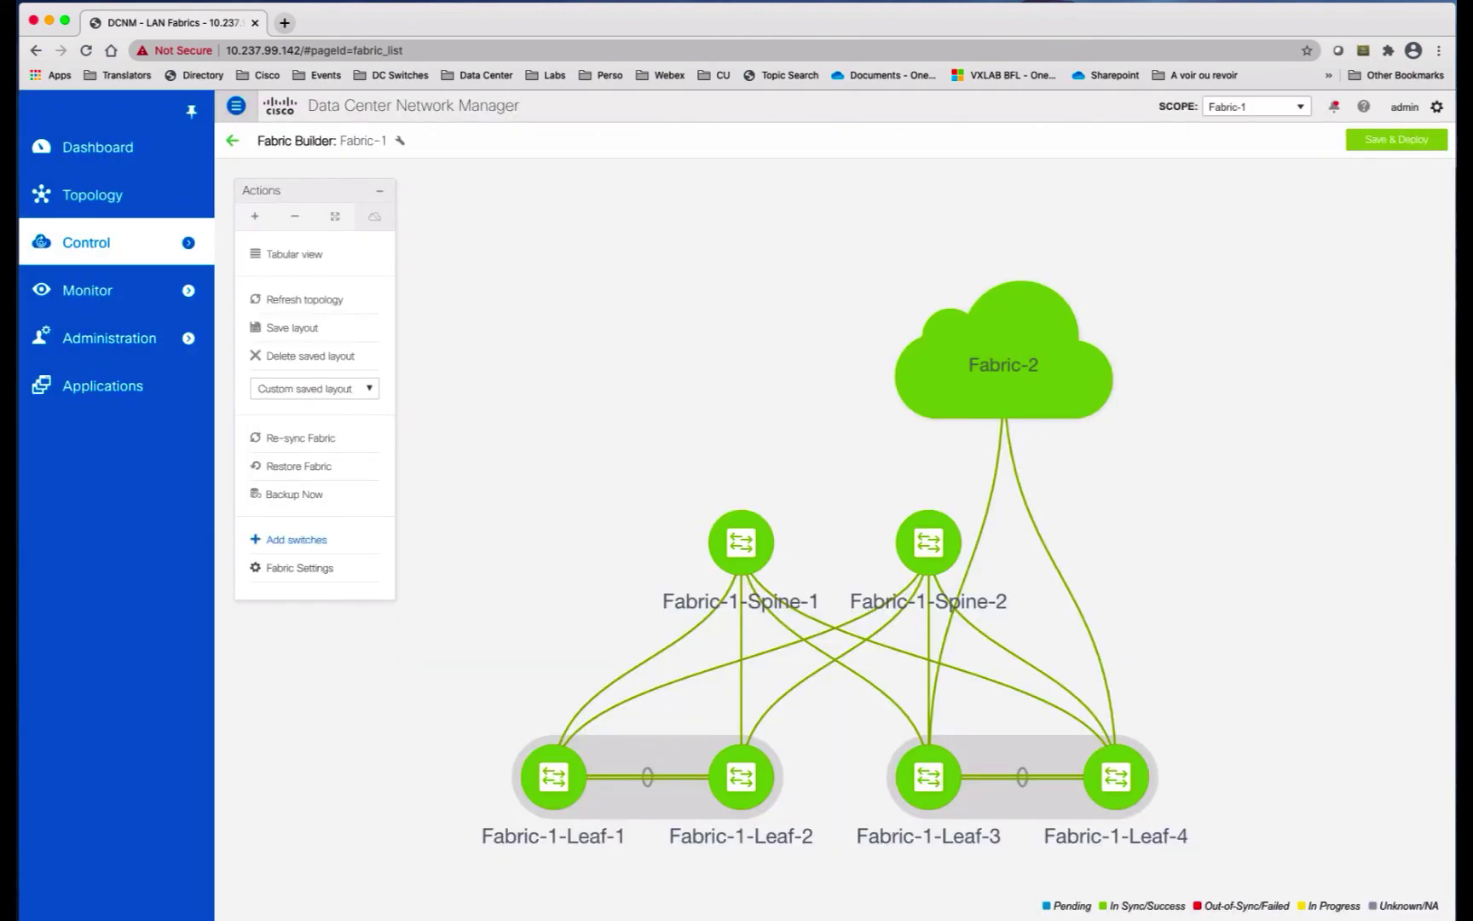